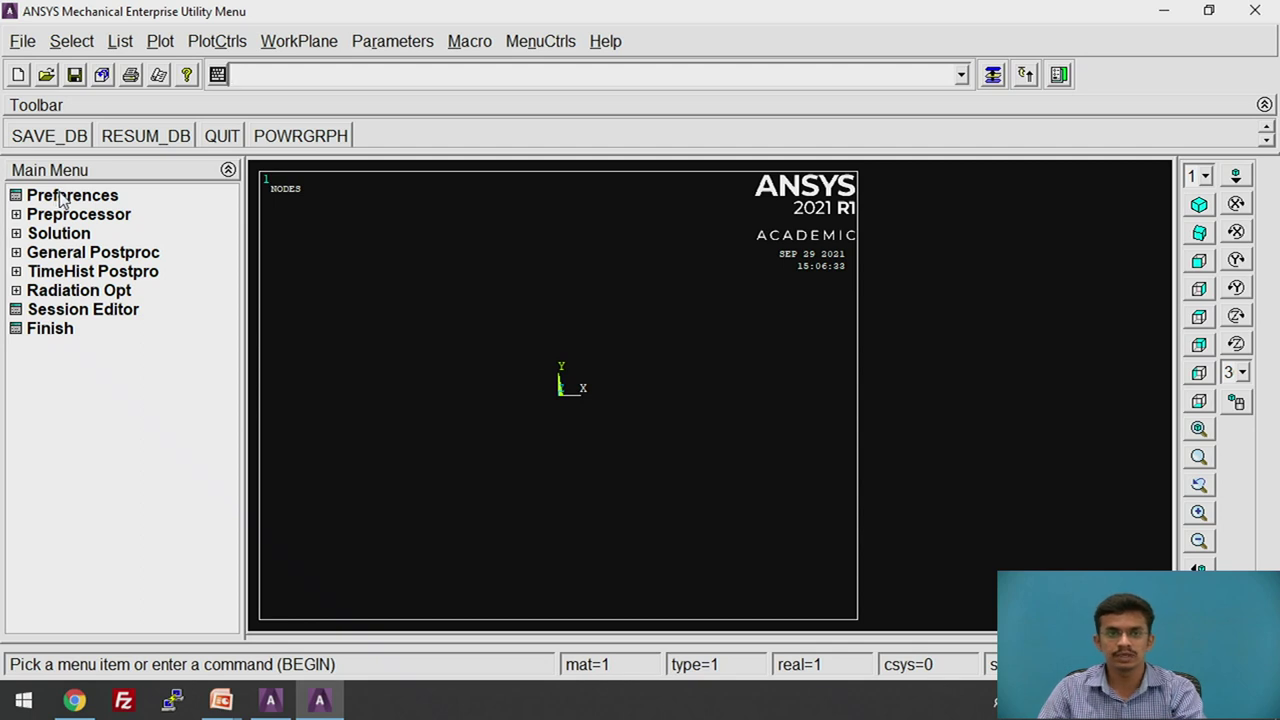
Step: Filter the preferences to show Thermal disciplines only
click(62, 196)
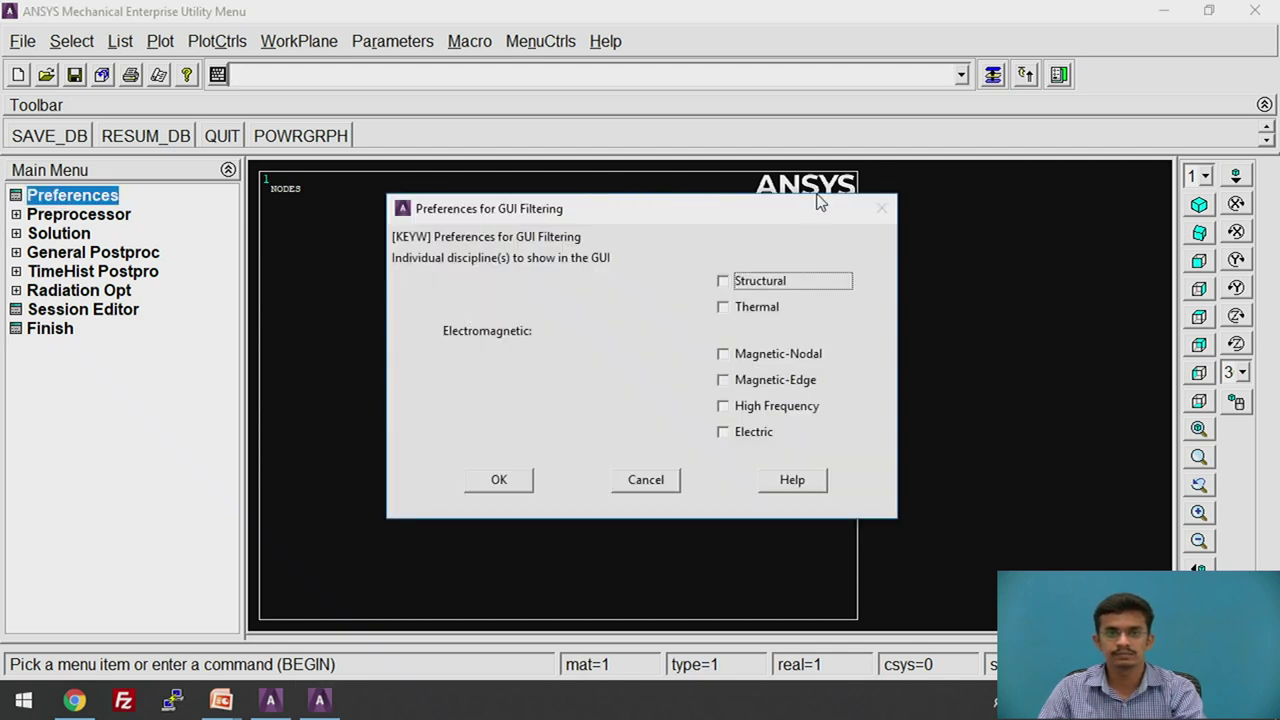
click(766, 314)
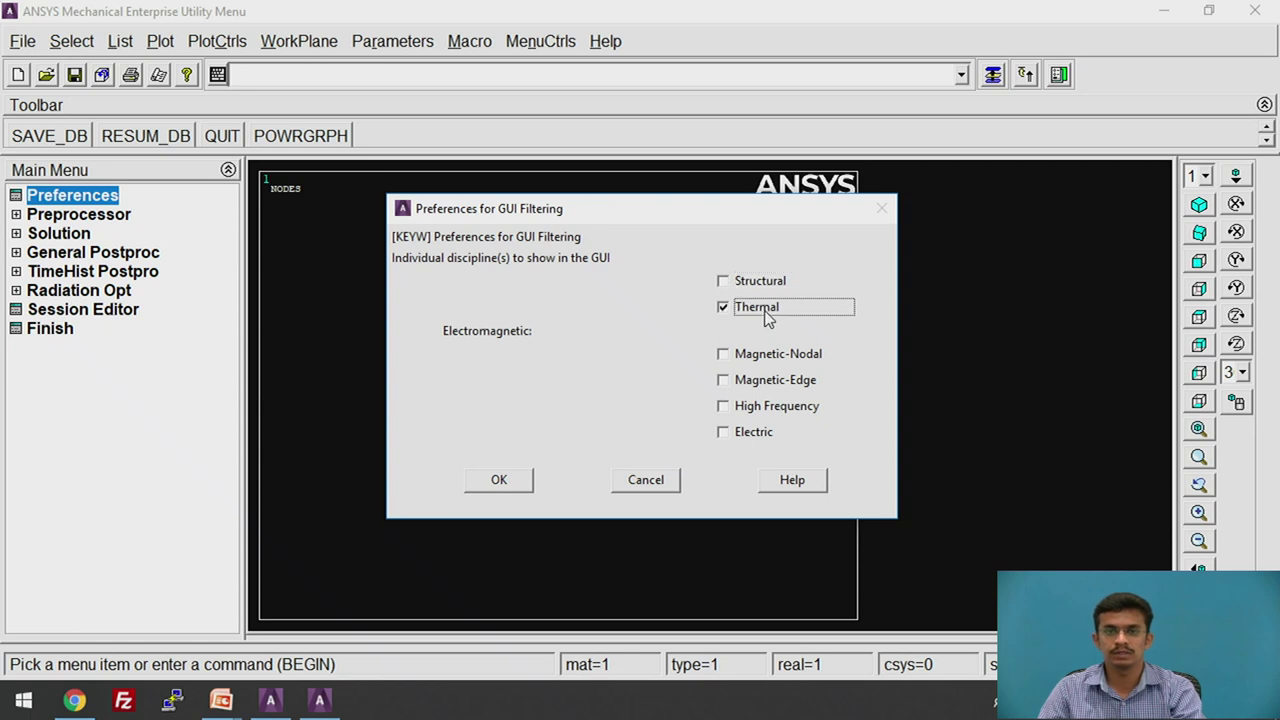
click(505, 481)
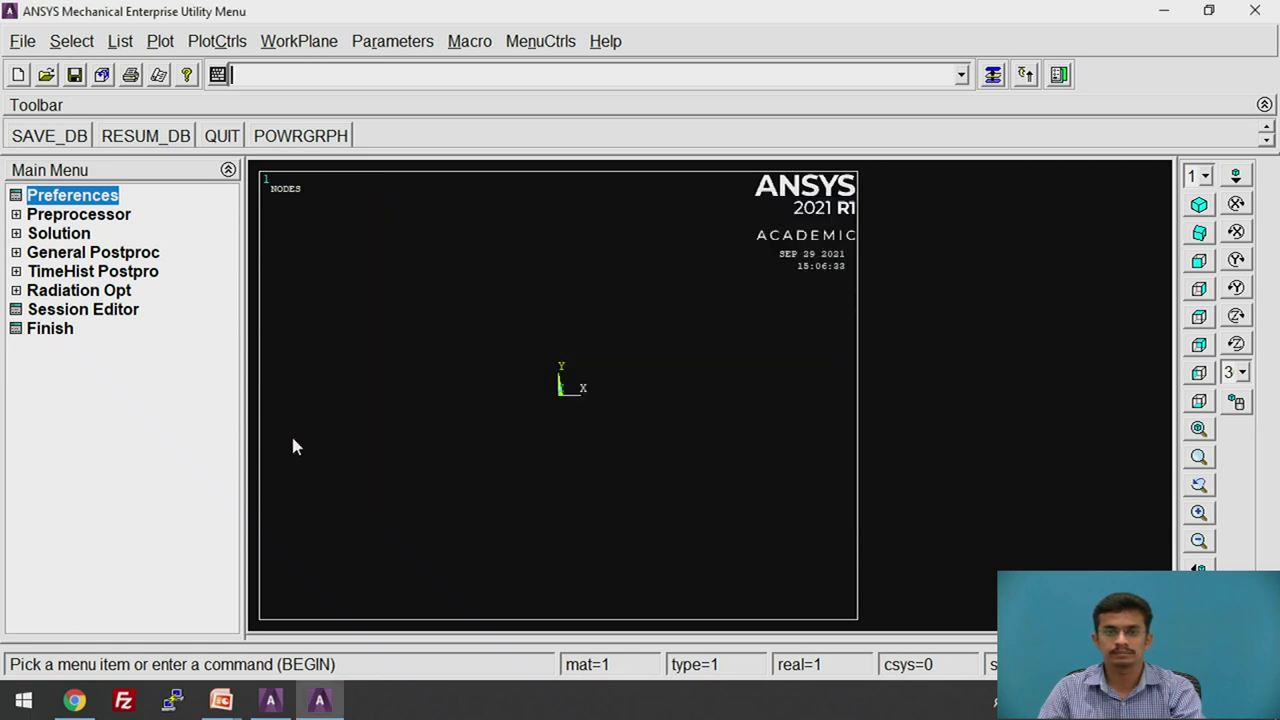
Step: Define element type 1 as LINK33, the 3D thermal conduction link
click(80, 215)
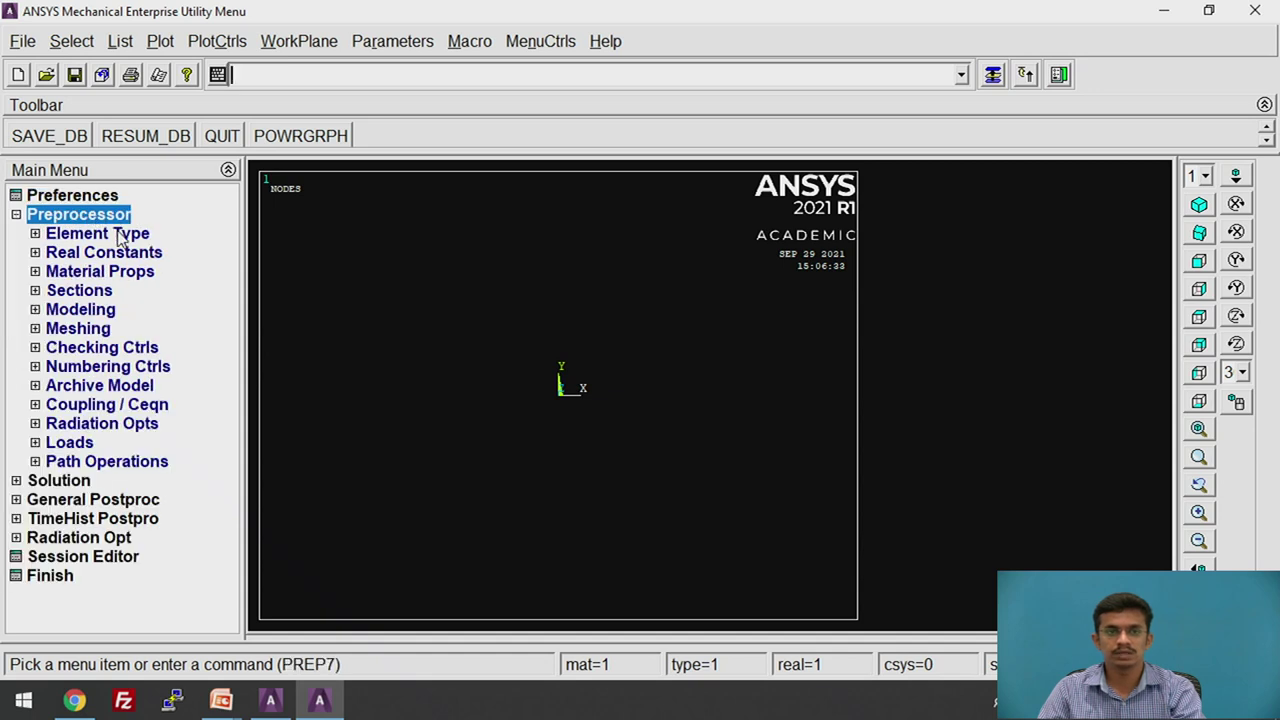
click(113, 237)
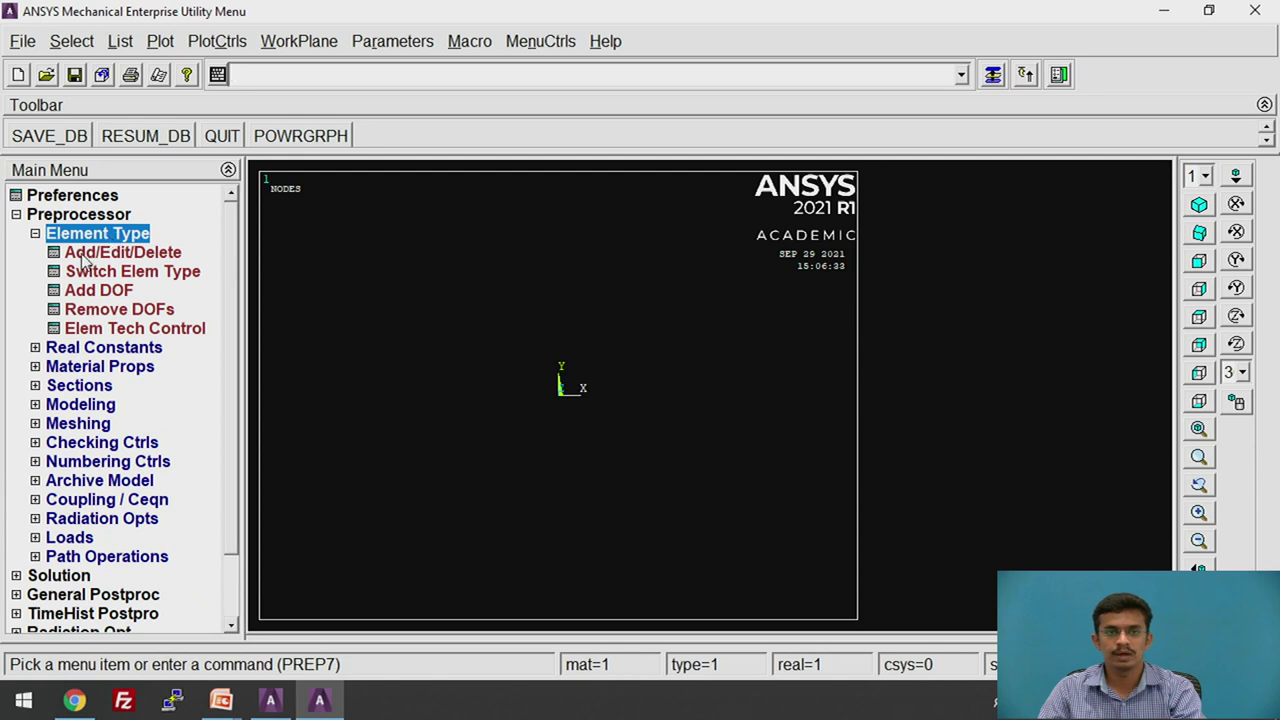
click(155, 256)
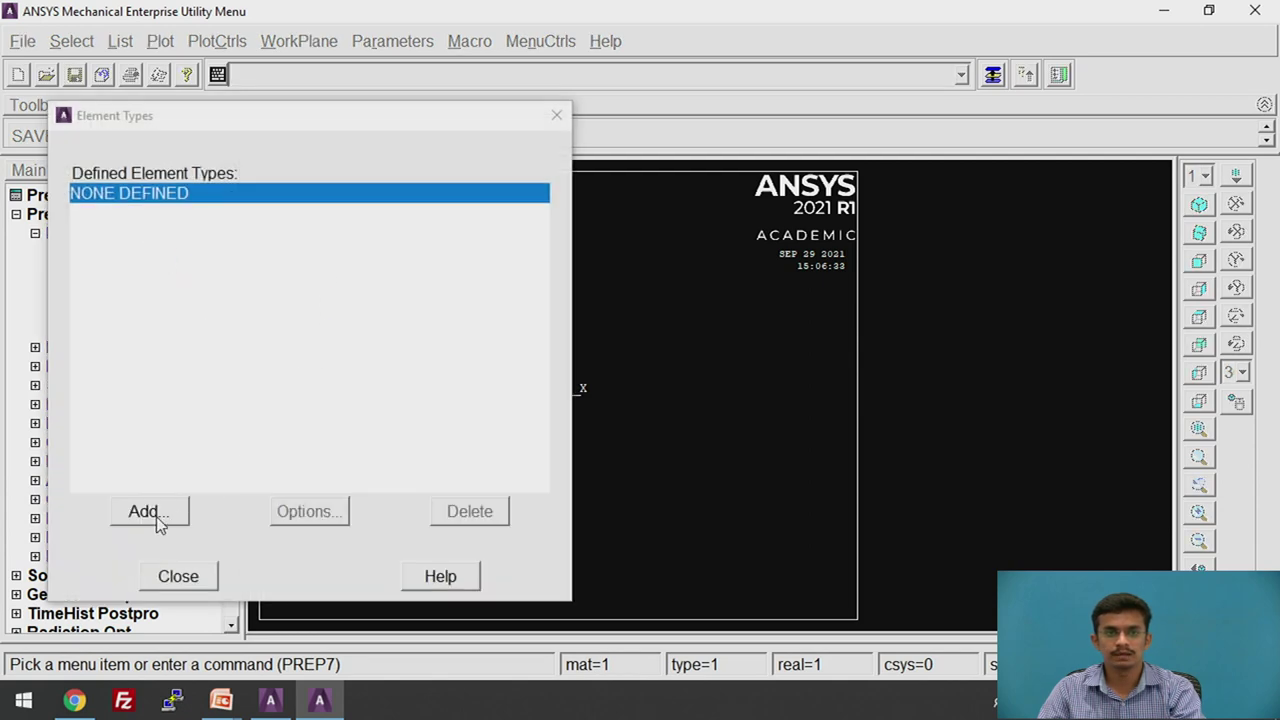
click(150, 511)
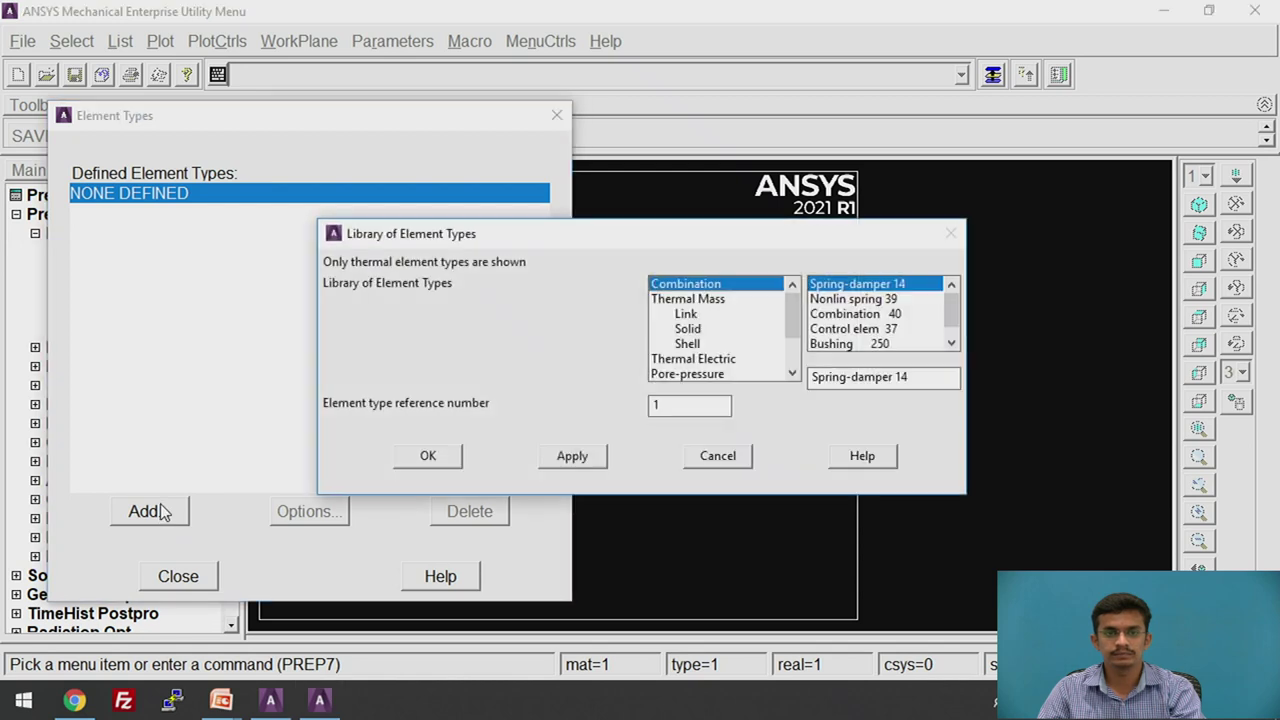
click(686, 314)
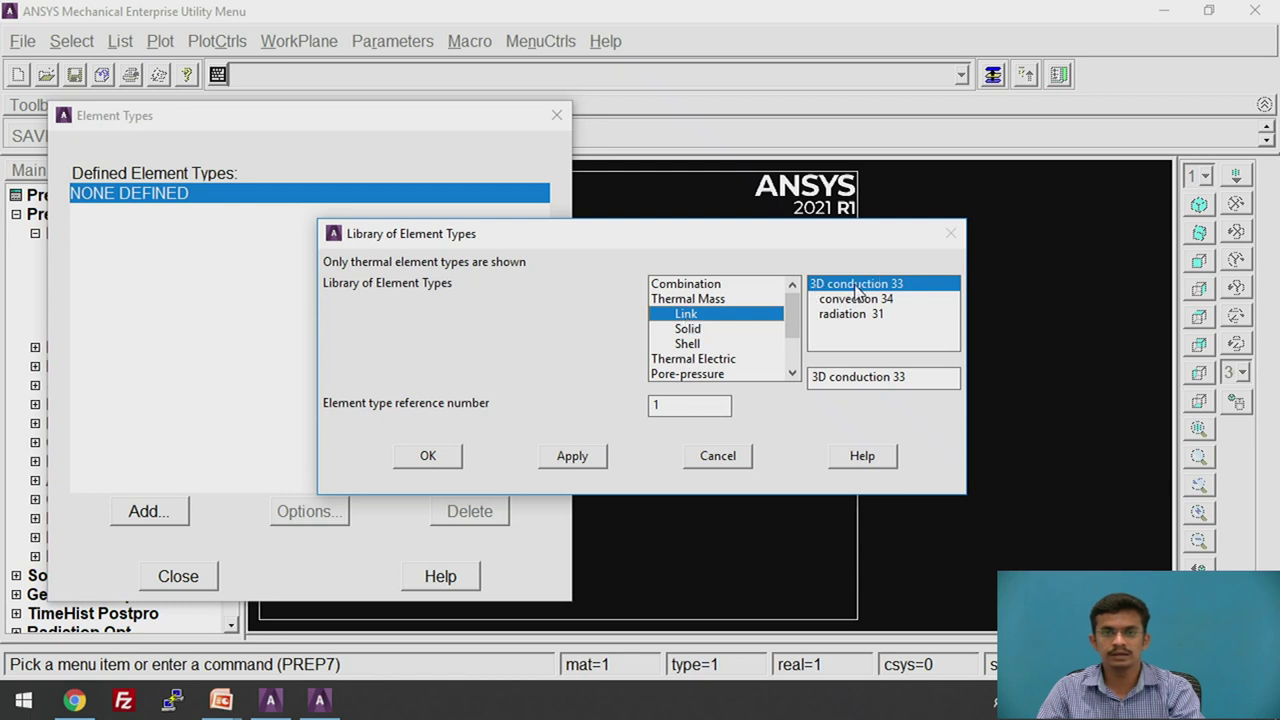
click(441, 468)
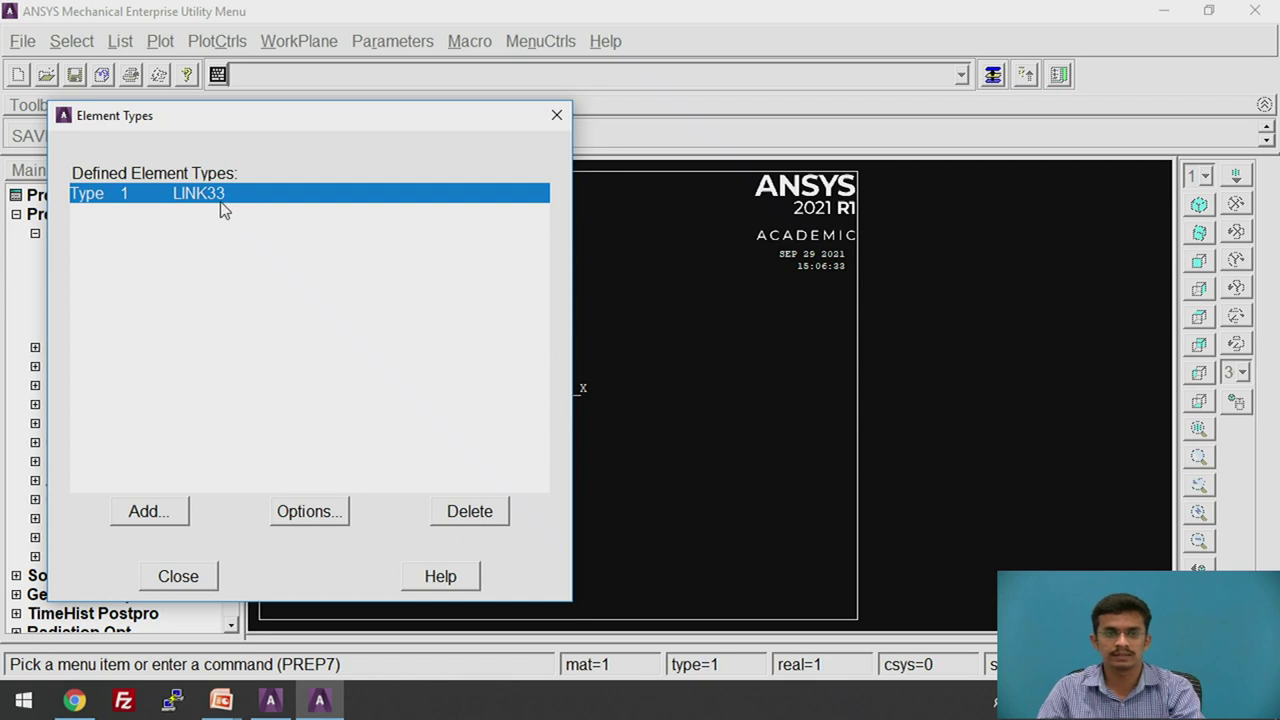
click(188, 582)
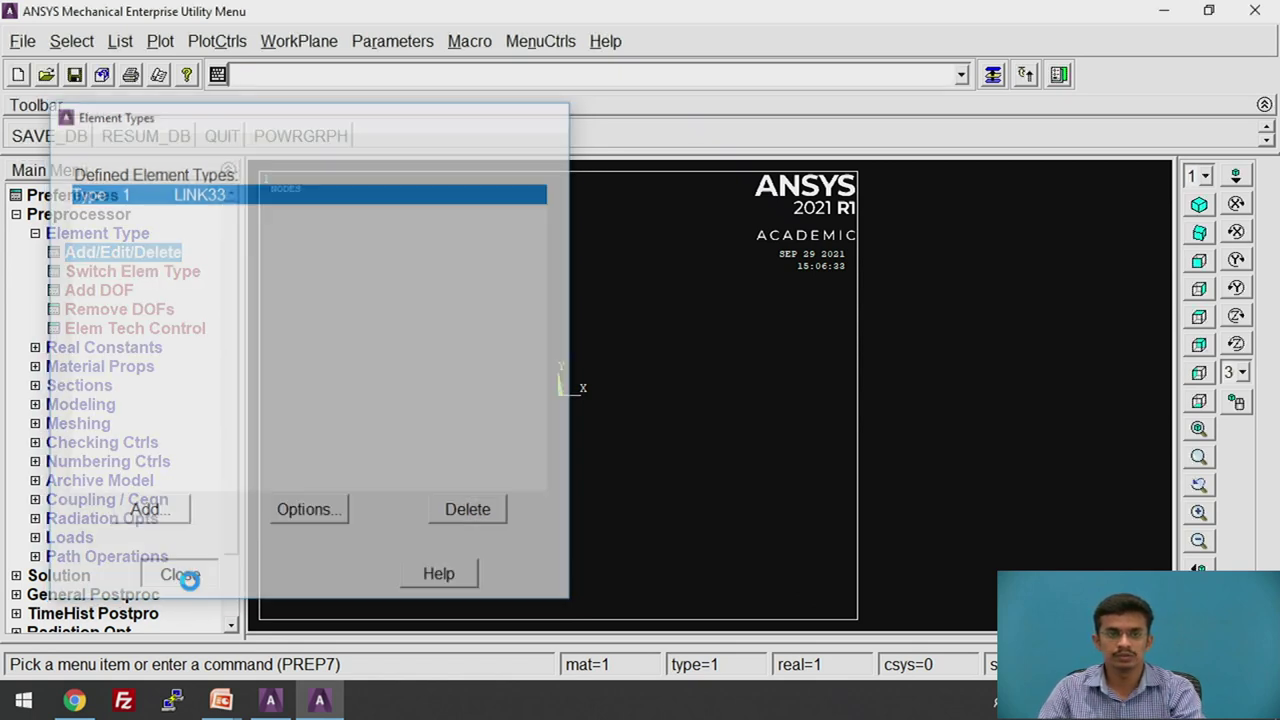
click(127, 236)
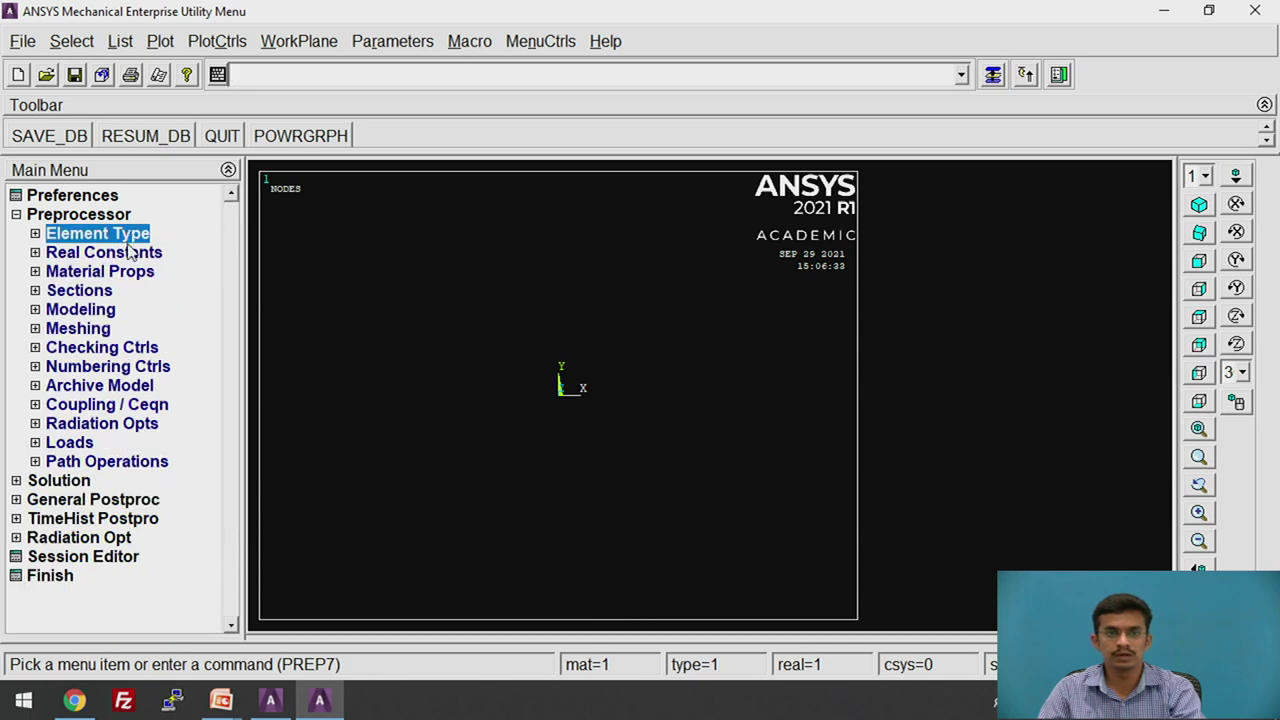
Step: Add real constant set 1 for LINK33 with cross-sectional area AREA = 1
click(138, 255)
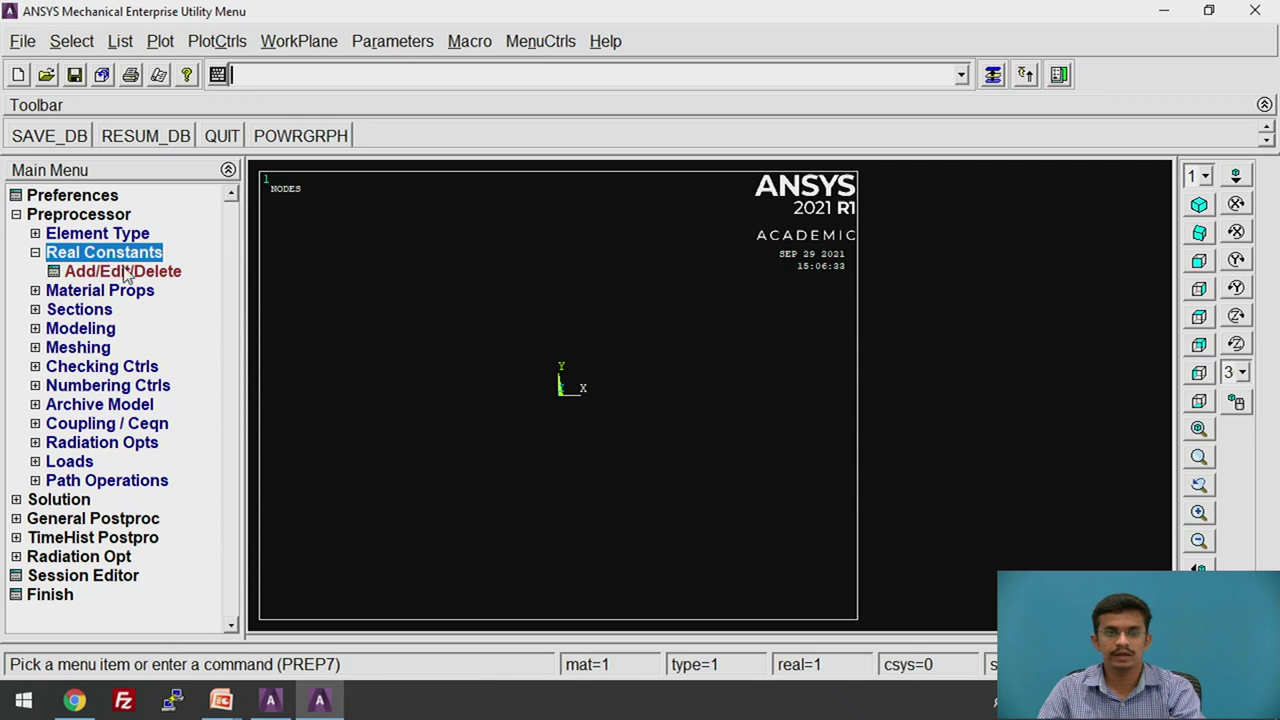
click(124, 271)
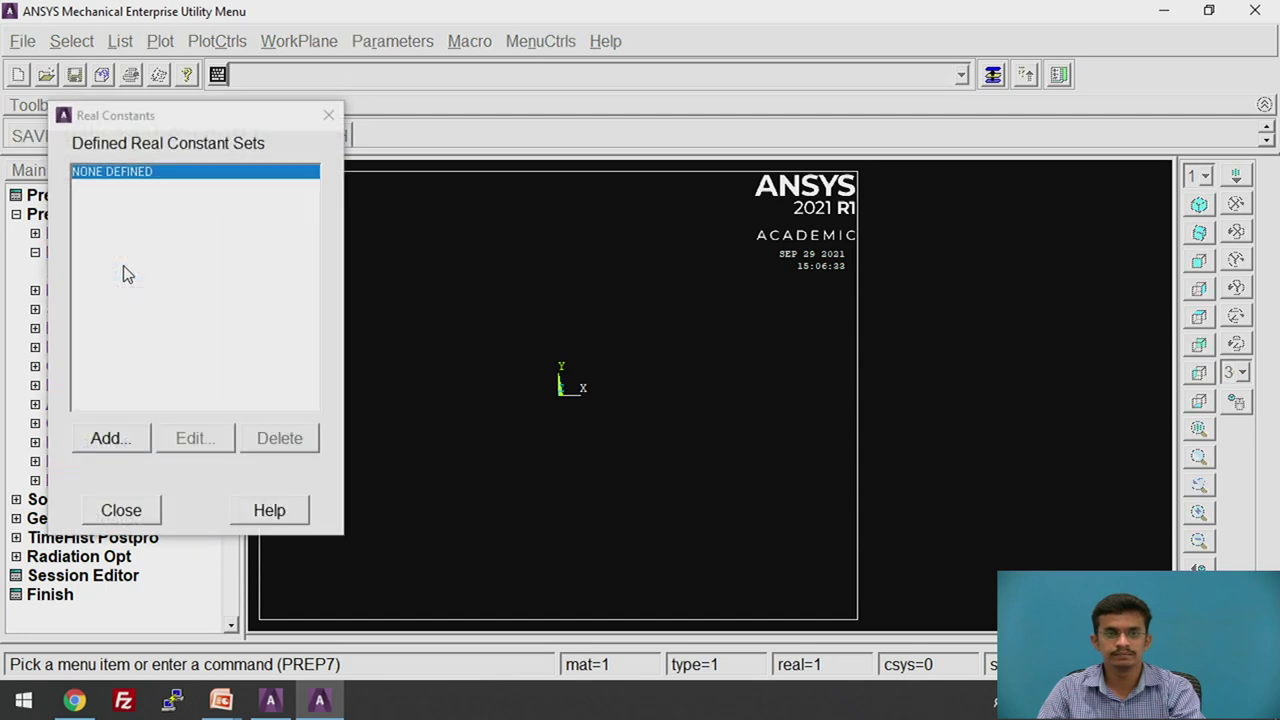
click(131, 441)
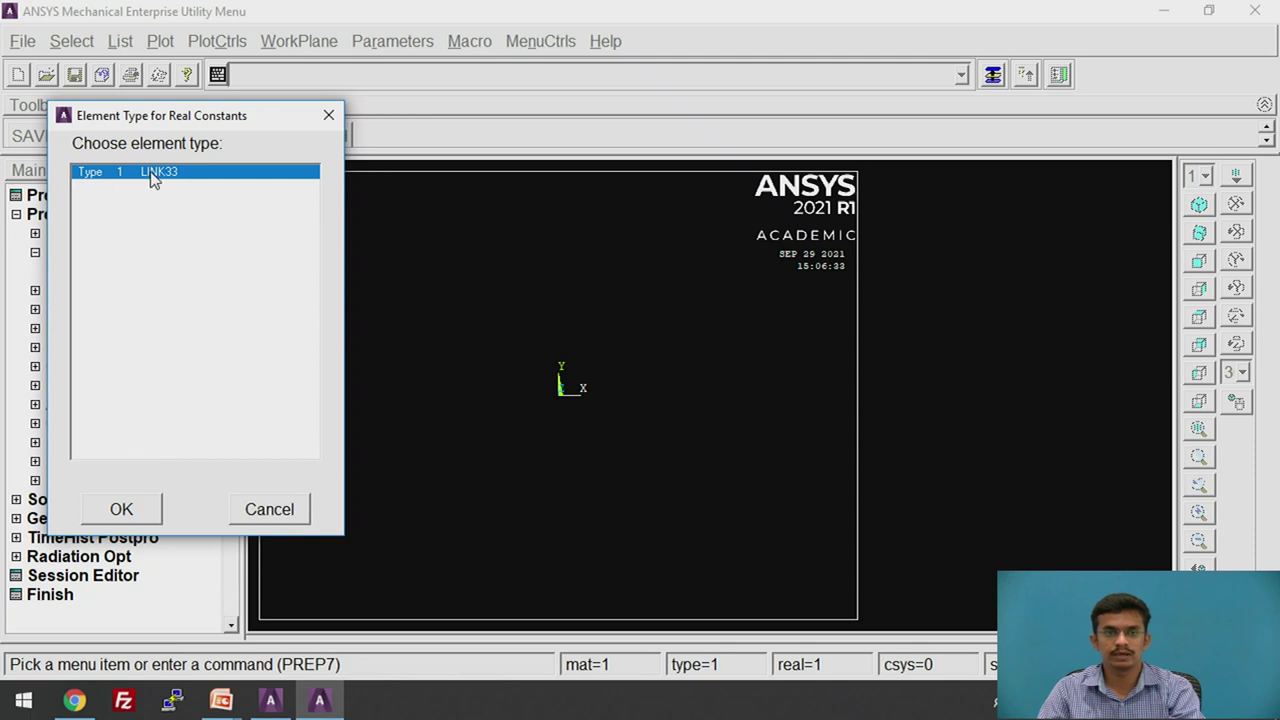
click(121, 509)
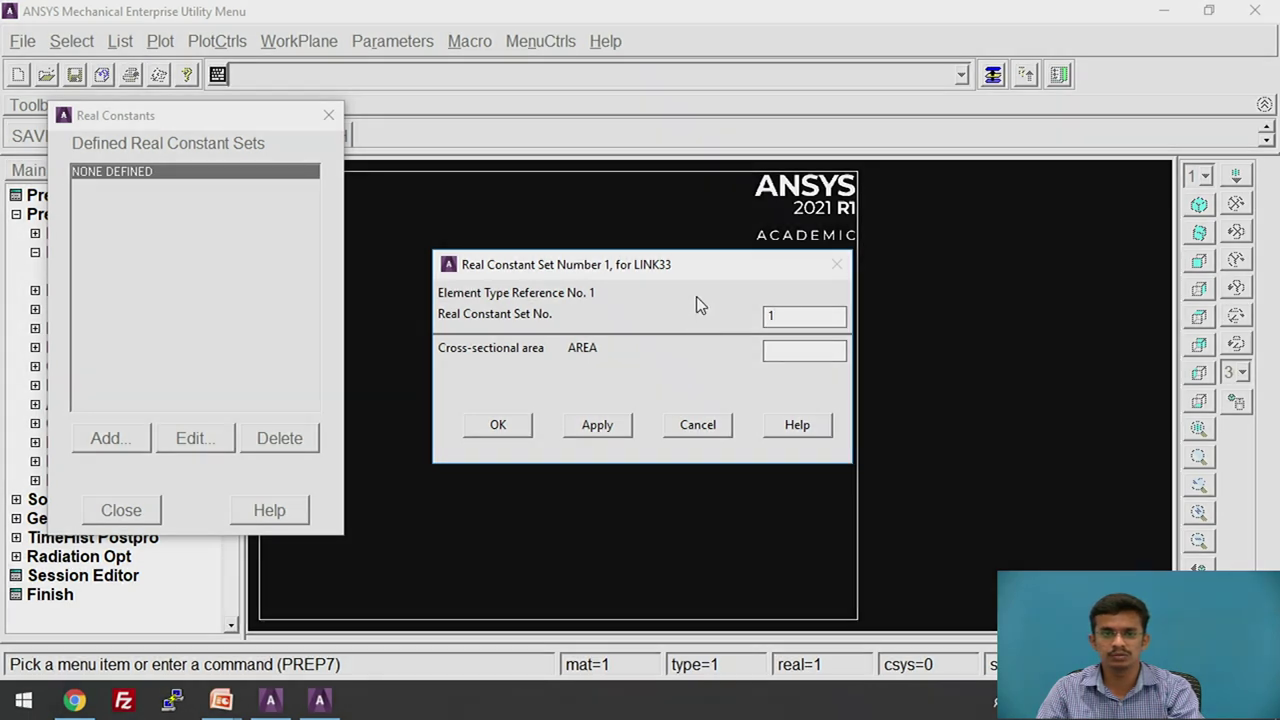
click(800, 351)
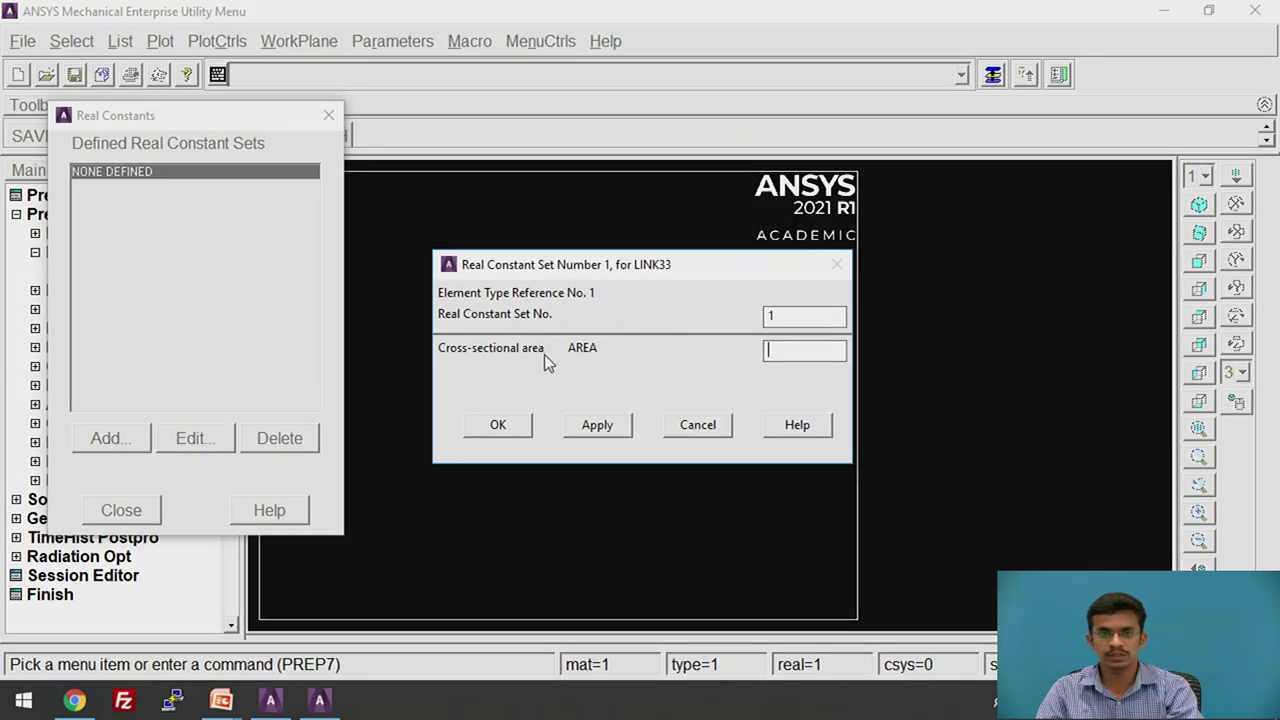
text(1)
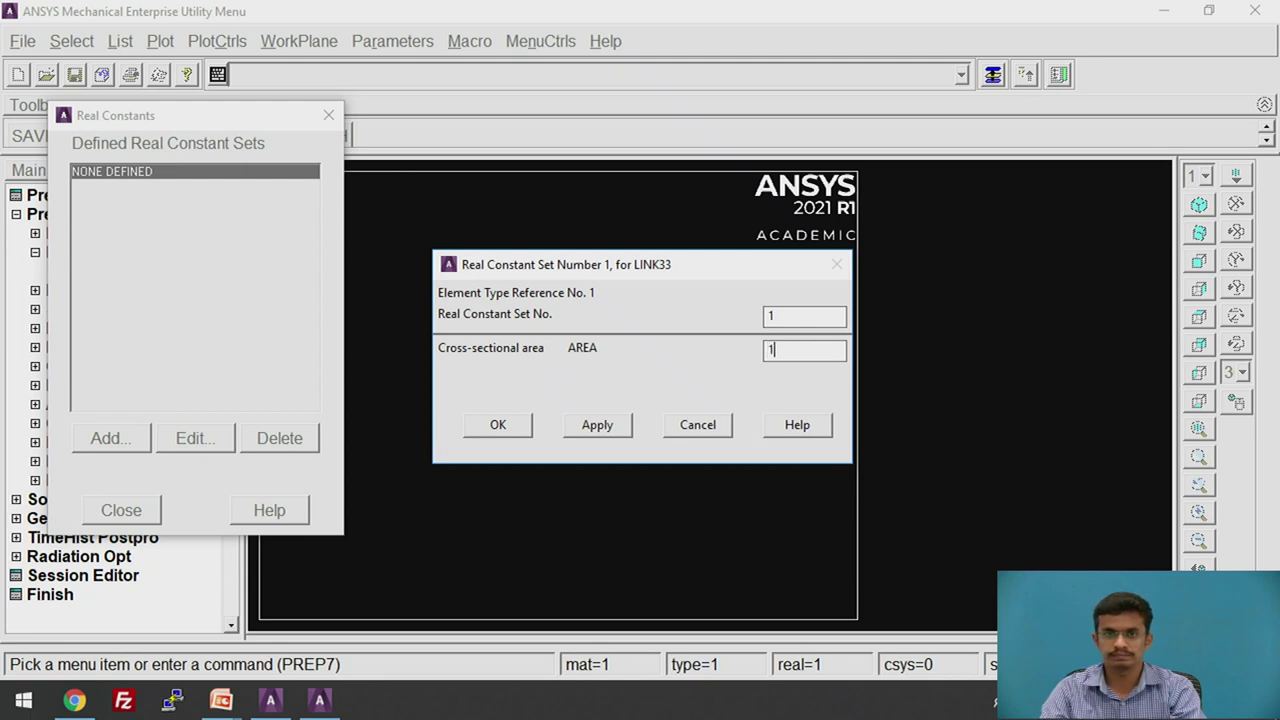
click(499, 425)
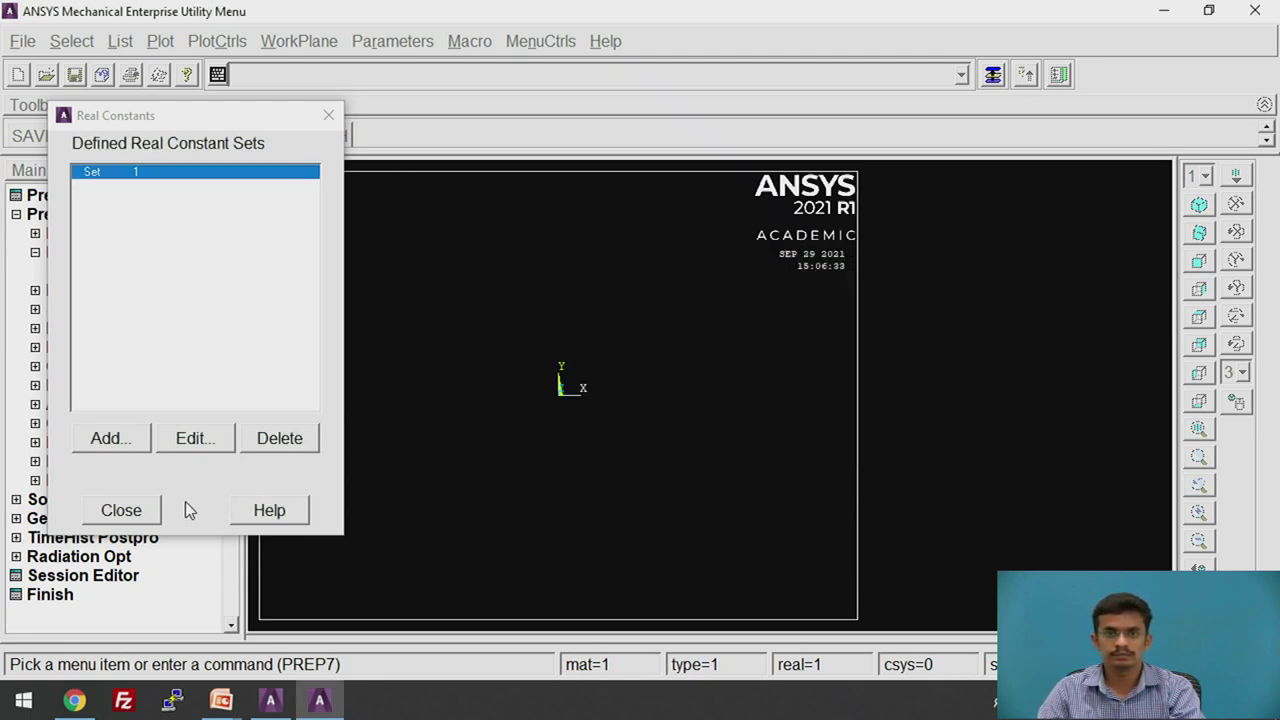
click(121, 512)
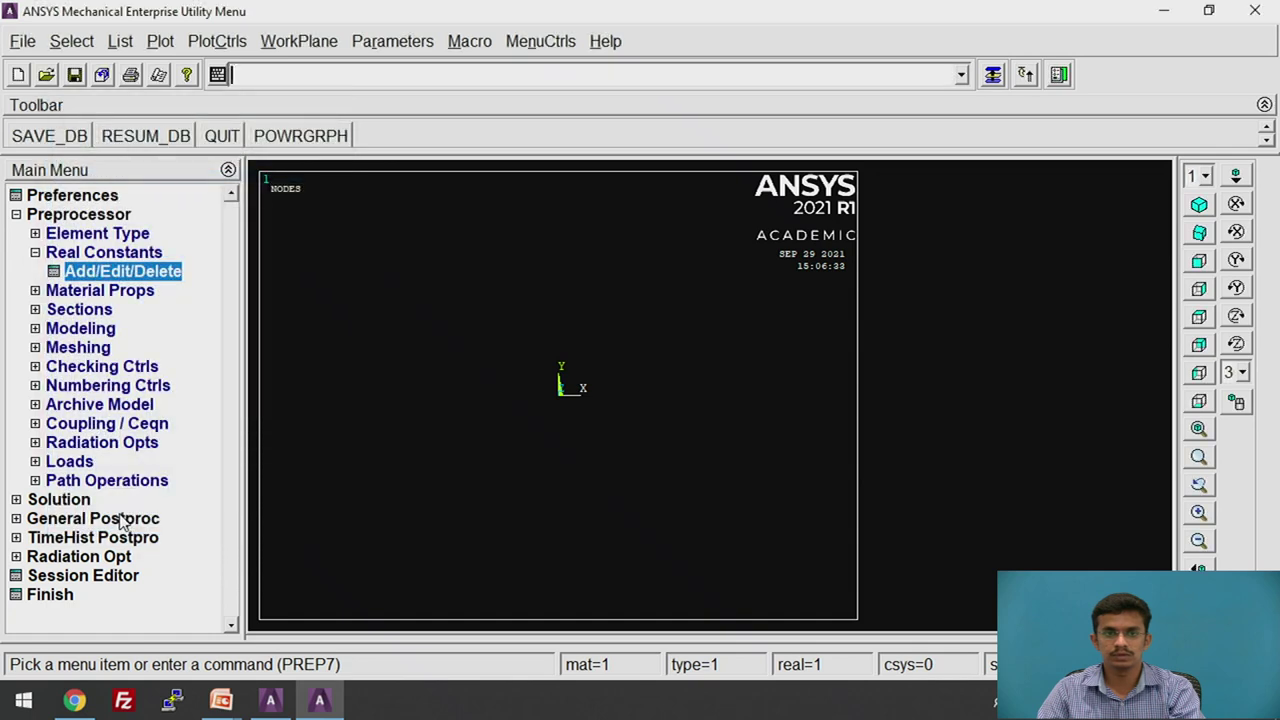
click(130, 254)
click(129, 254)
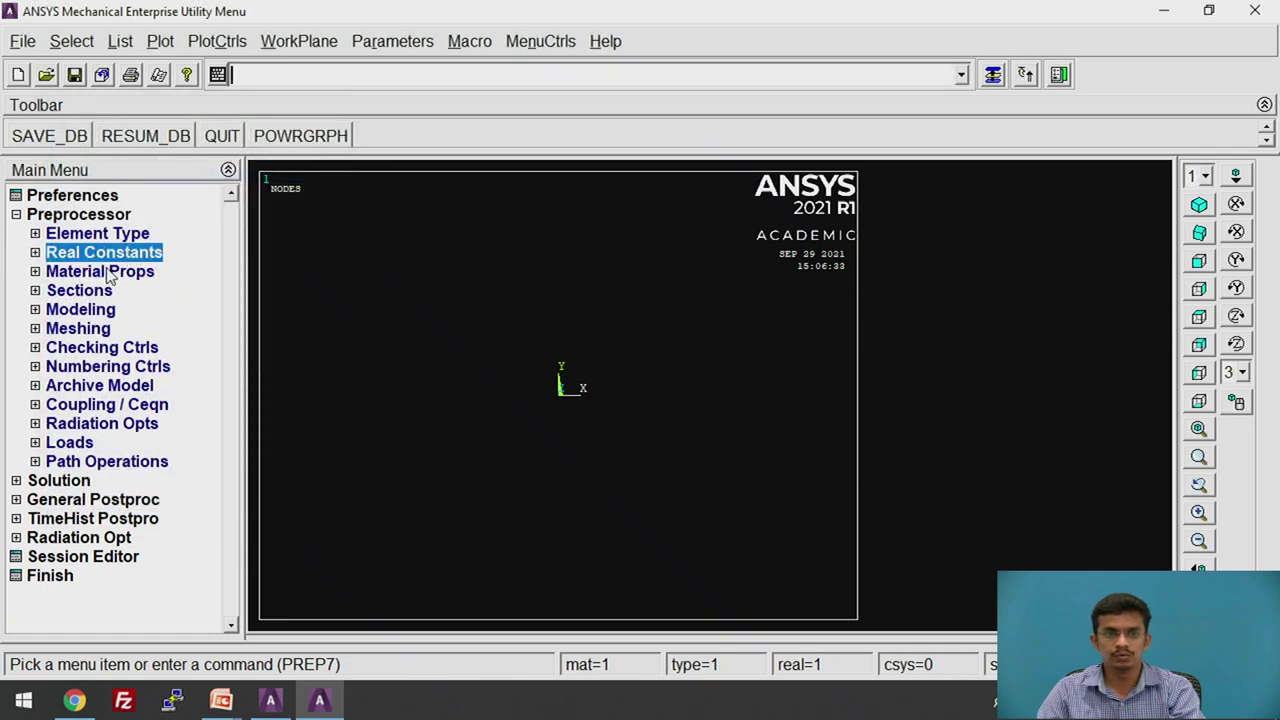
Step: Set the temperature units to Celsius under Material Props
click(111, 278)
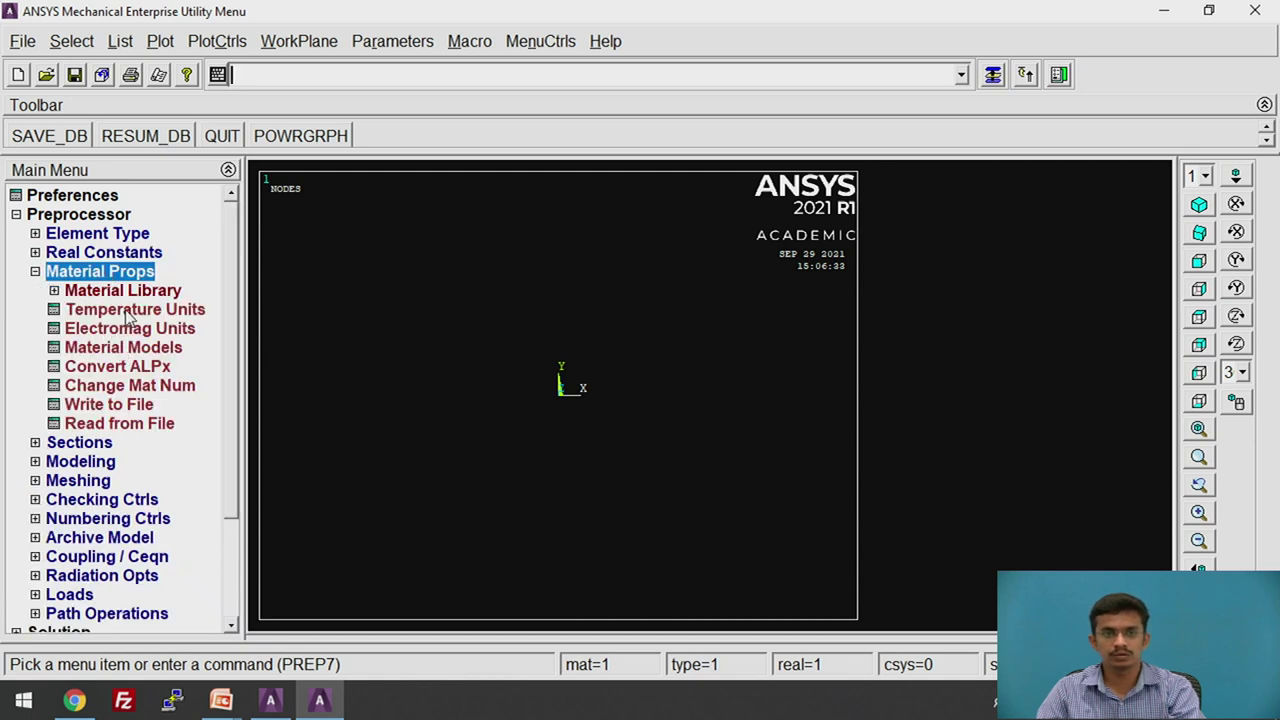
click(140, 314)
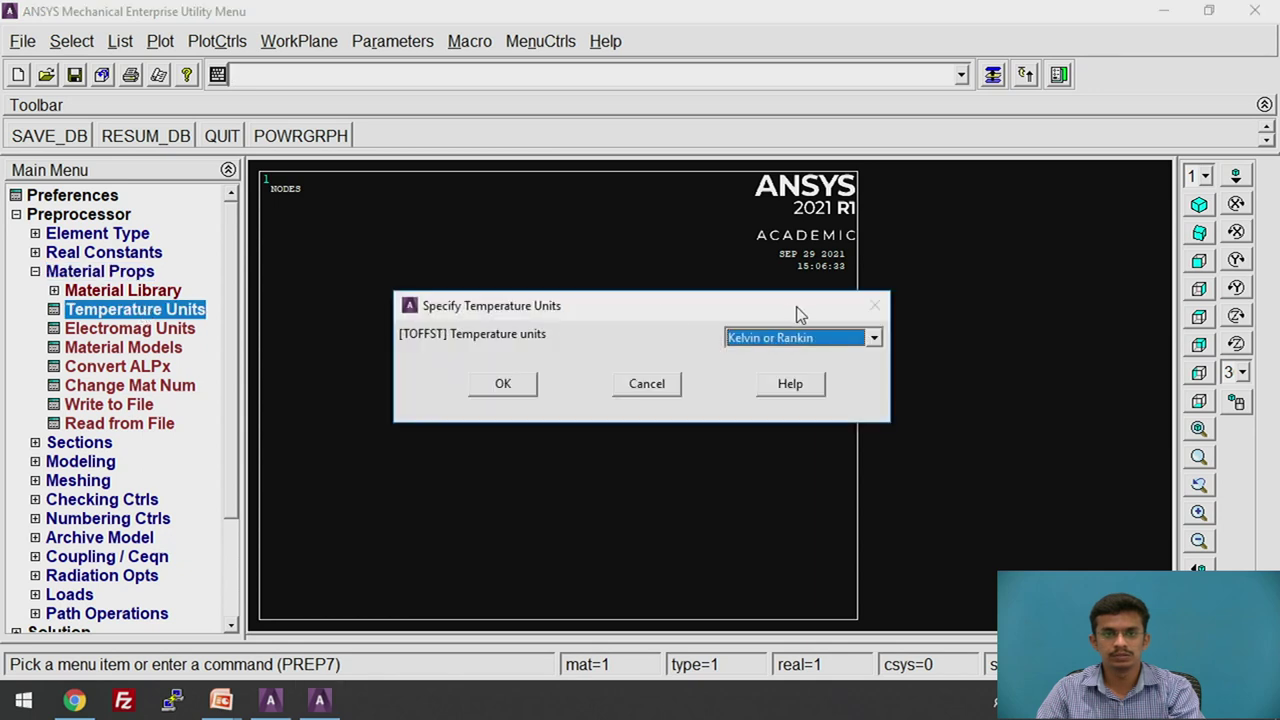
click(778, 342)
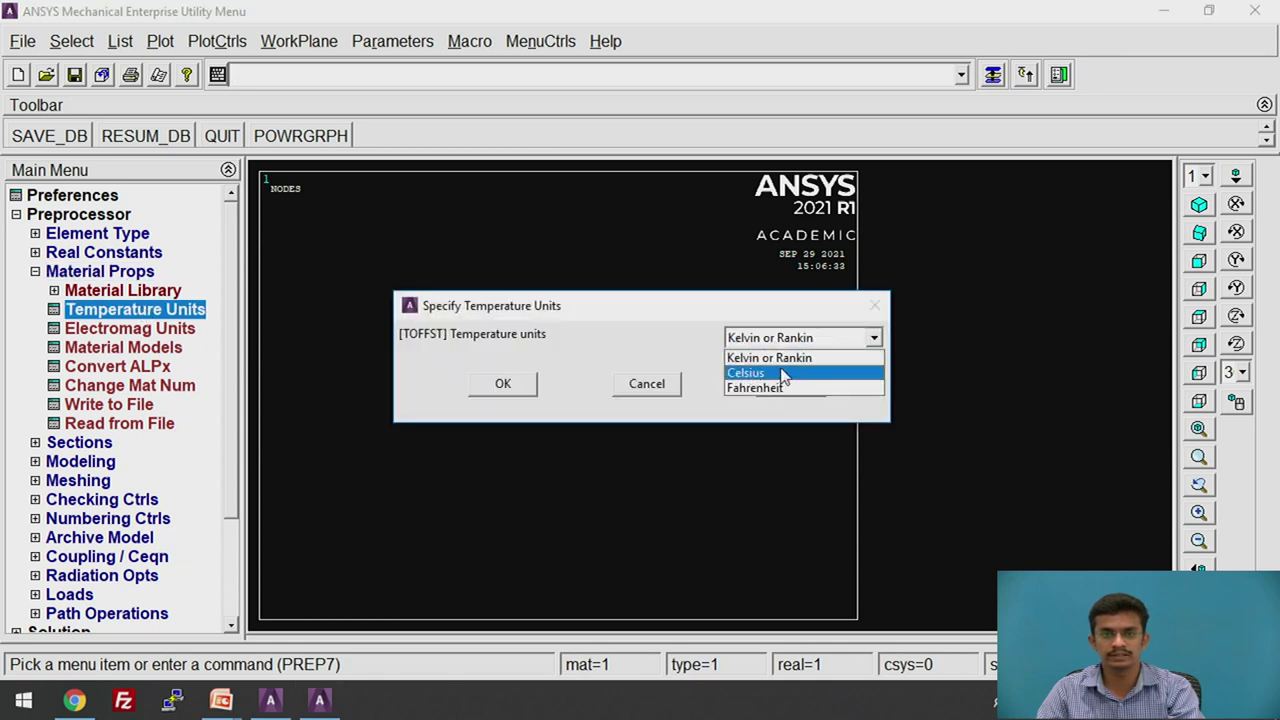
click(783, 374)
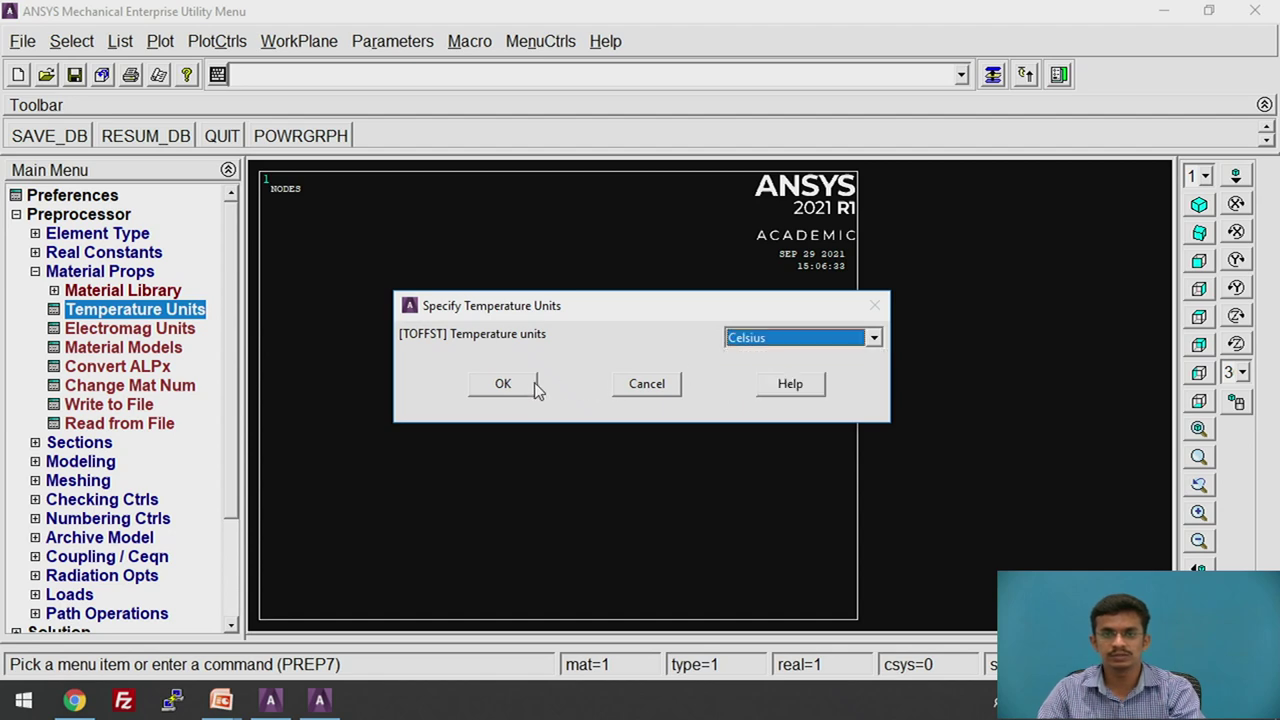
click(502, 386)
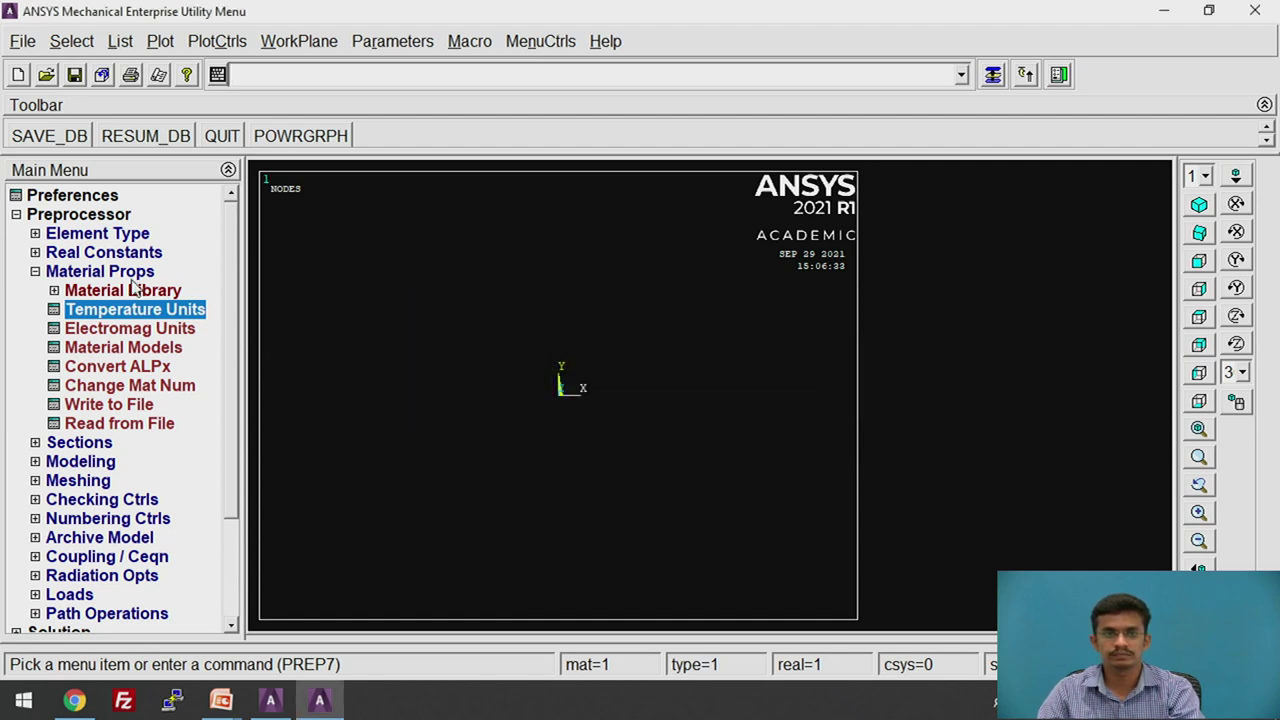
click(101, 274)
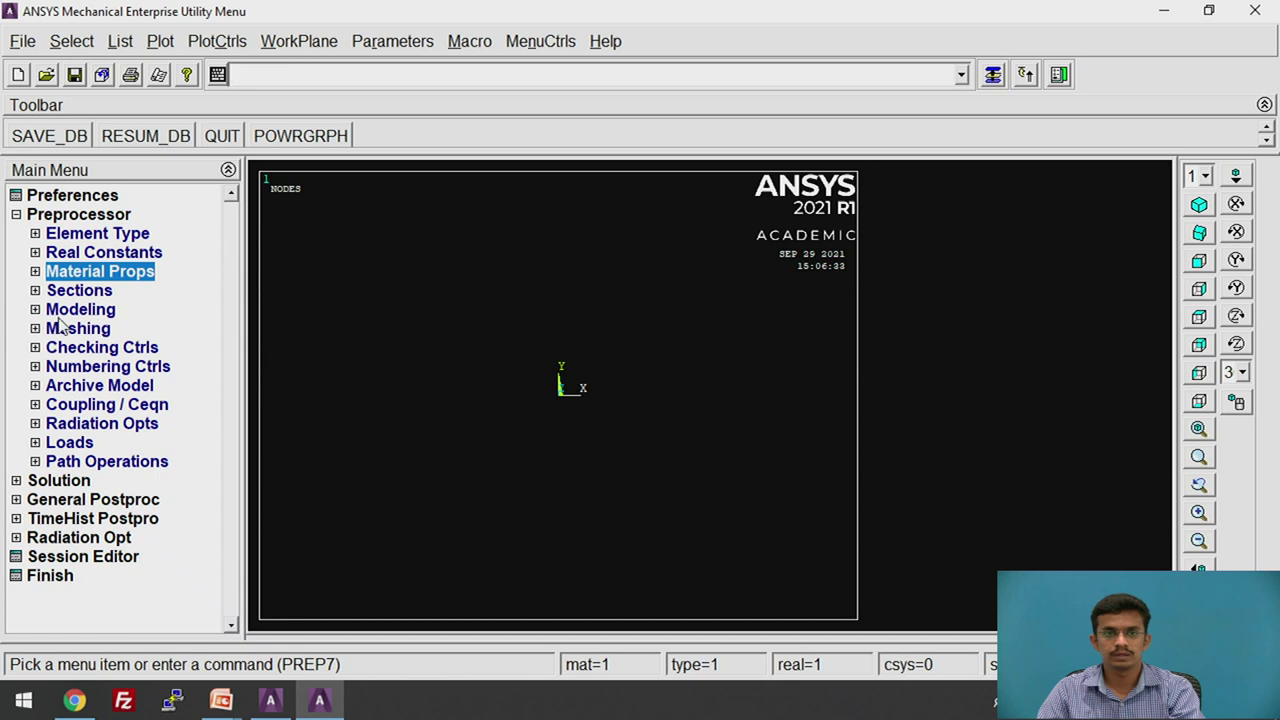
Step: Create keypoint 1 at the origin with Keypoints In Active CS
click(90, 312)
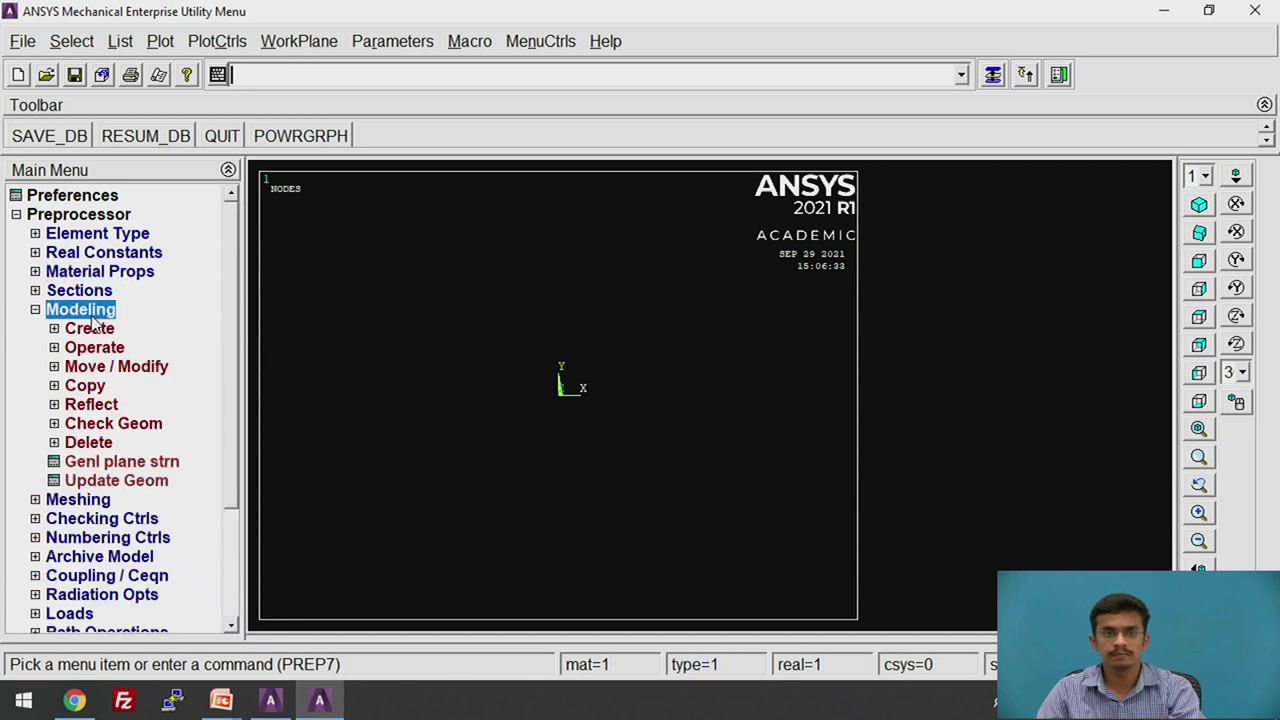
click(106, 332)
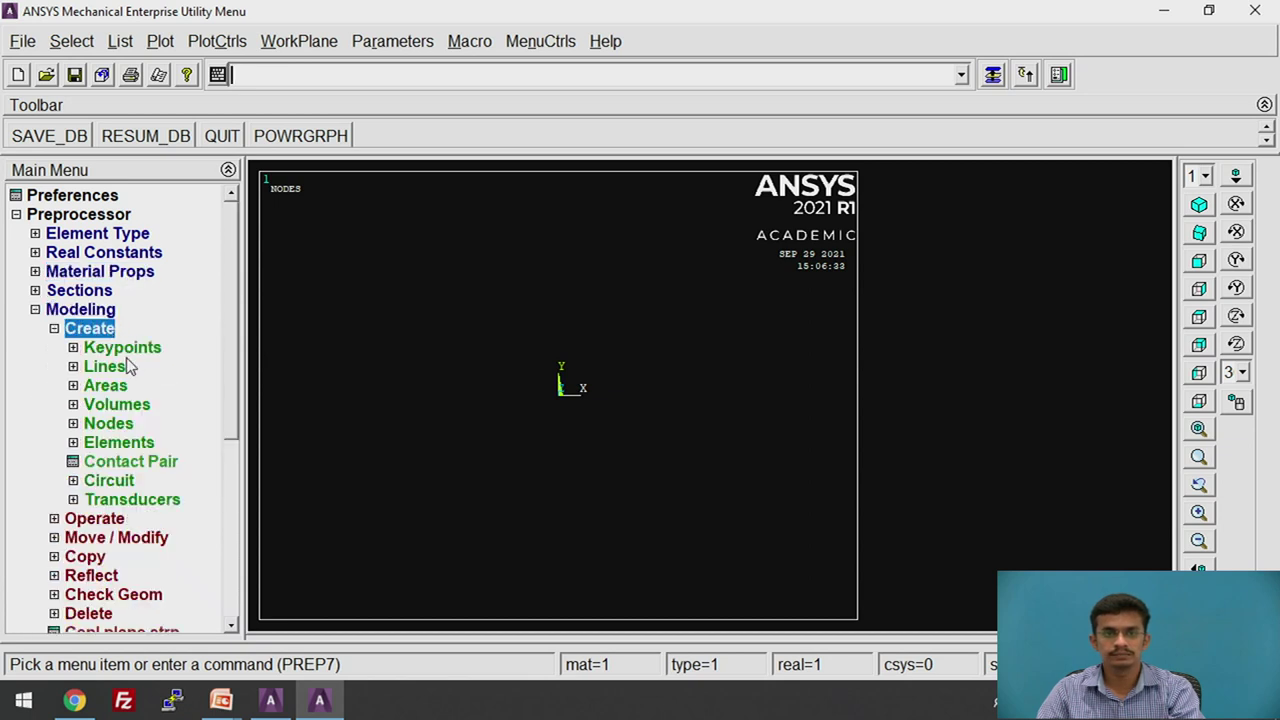
click(104, 346)
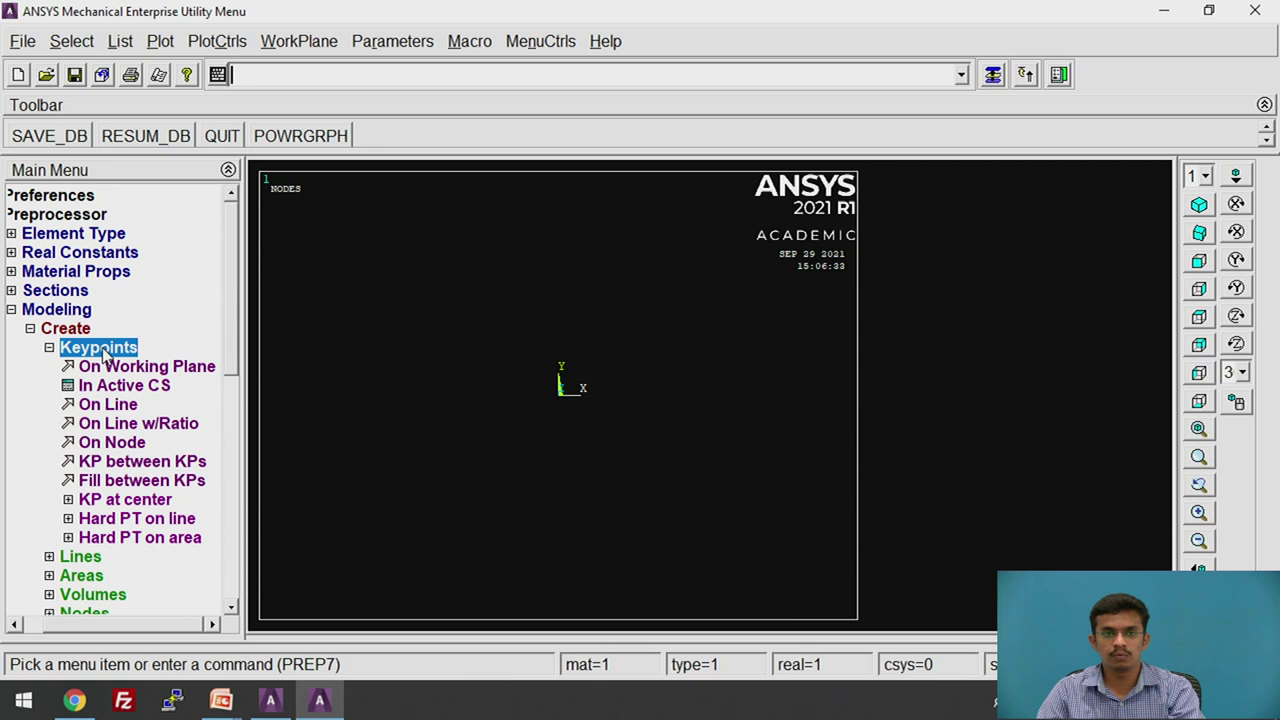
click(150, 392)
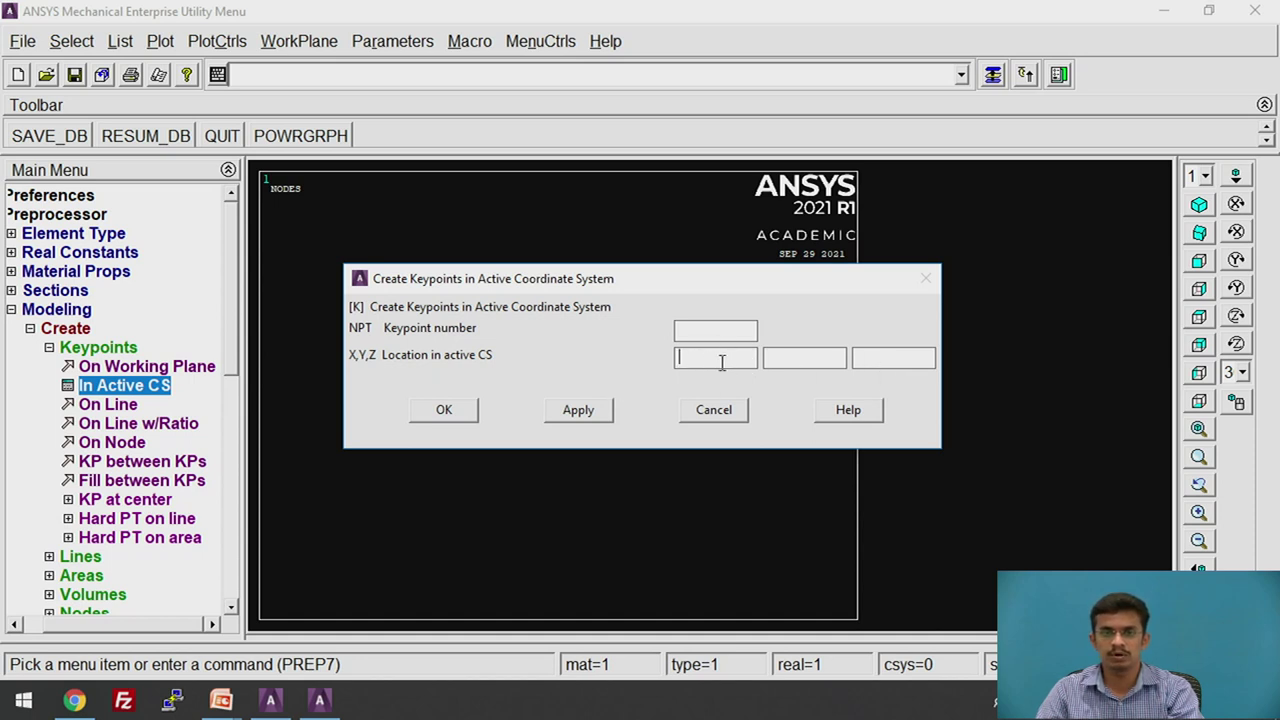
click(578, 415)
Step: Add keypoints at X = 10, X = 15 and X = 25
text(10)
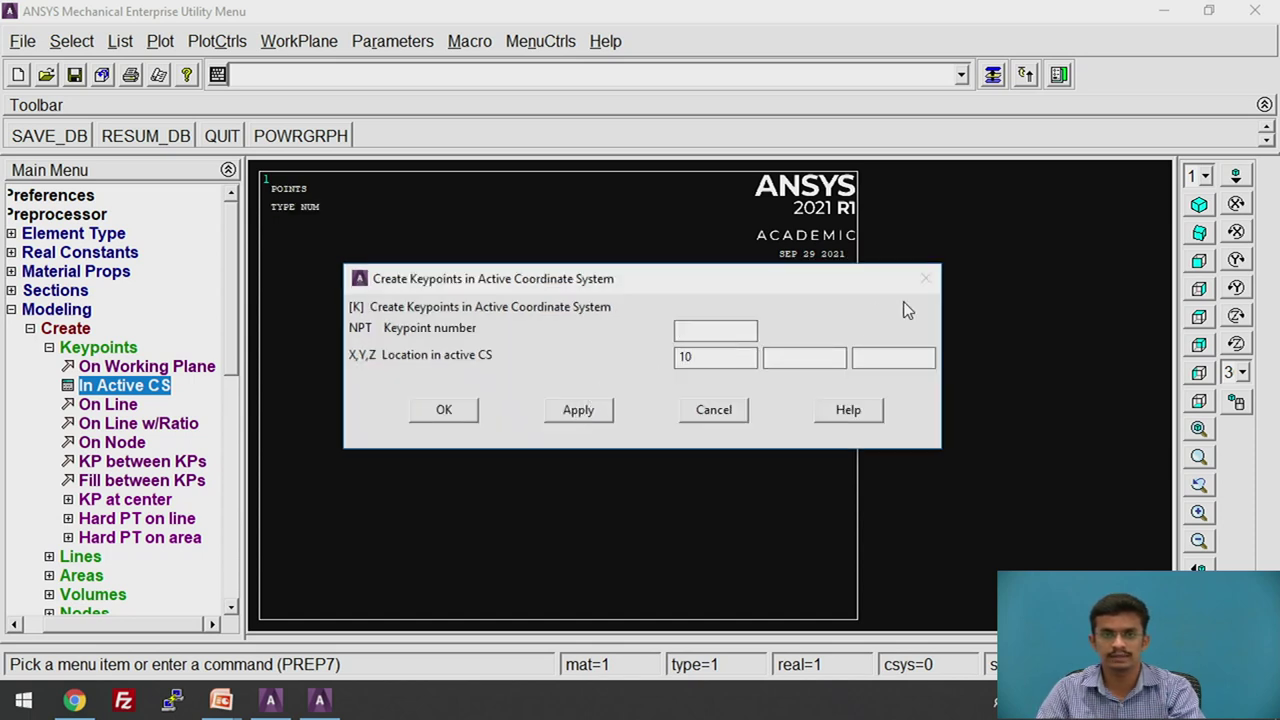
click(580, 412)
double_click(688, 357)
text(15)
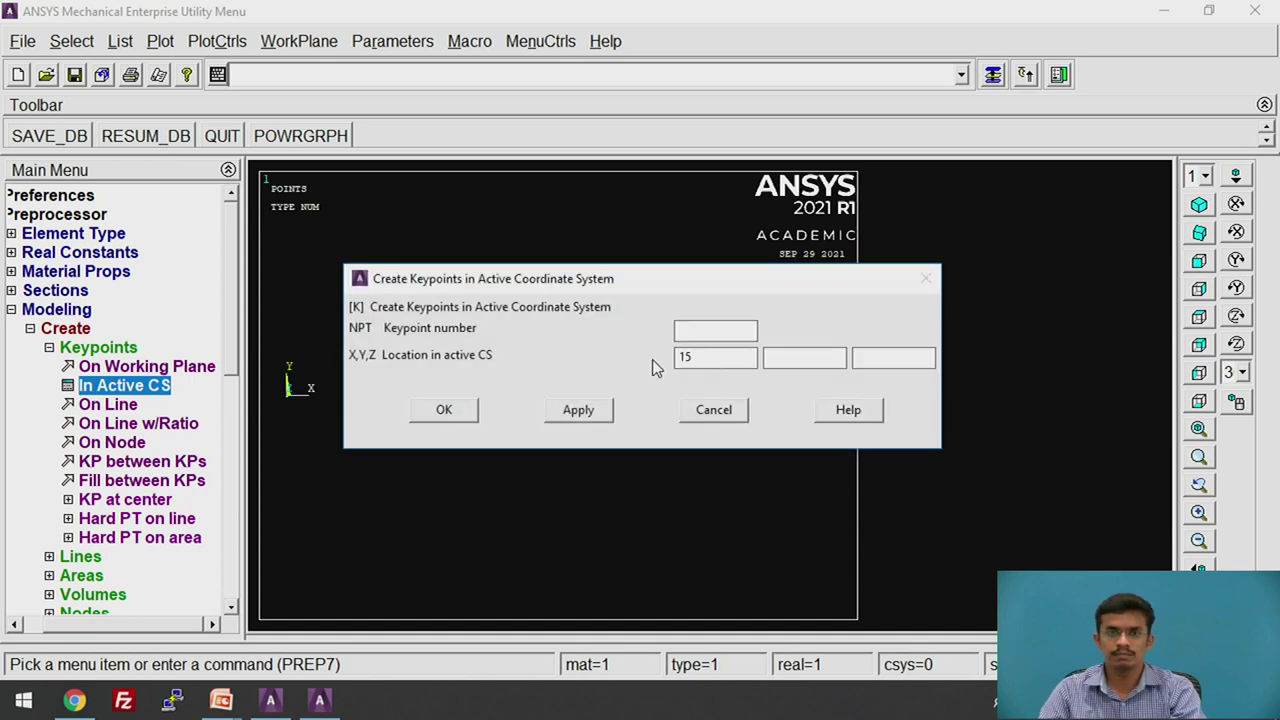
click(576, 410)
drag(729, 360, 643, 358)
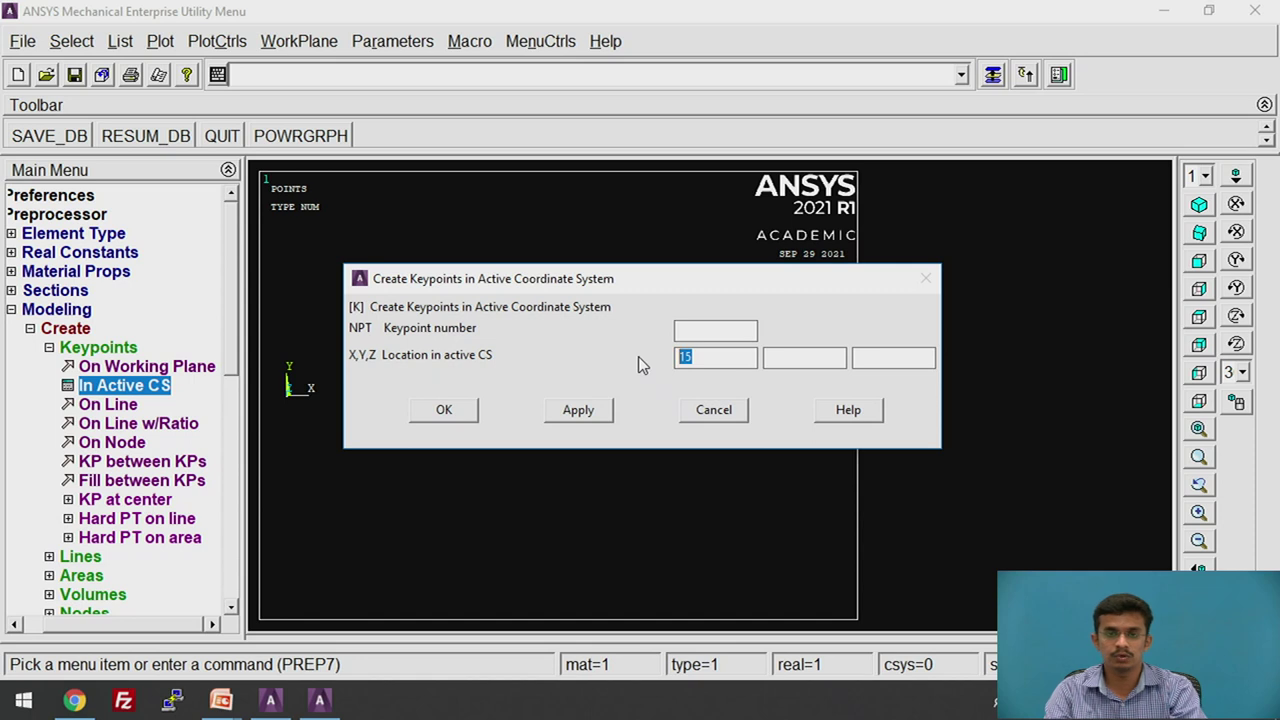
text(25)
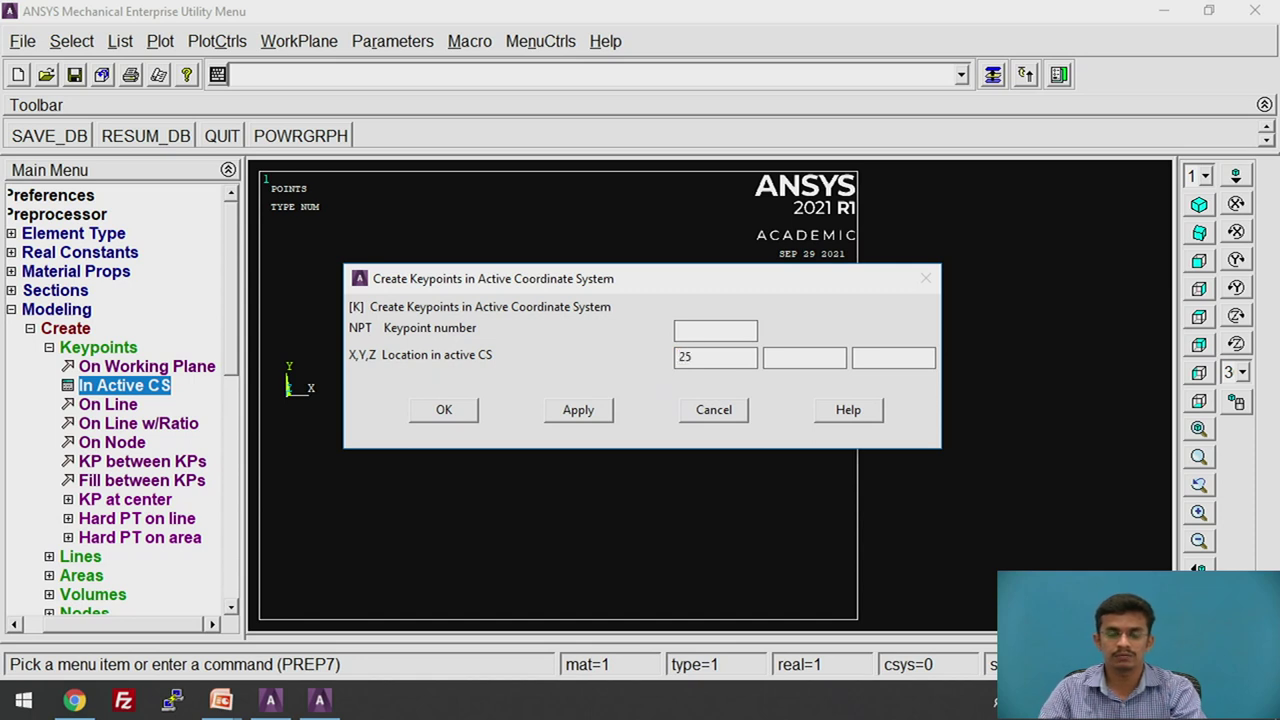
click(463, 413)
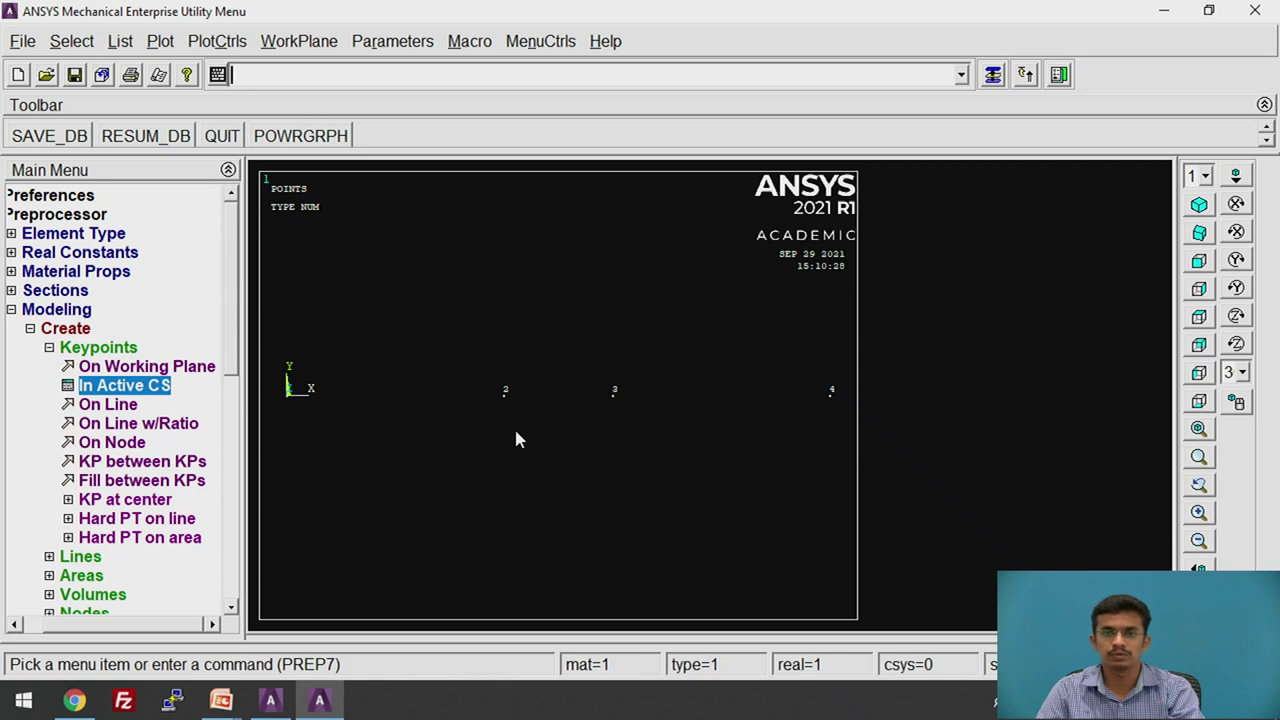
Step: Draw straight lines joining keypoints 1–2, 2–3 and 3–4
click(86, 347)
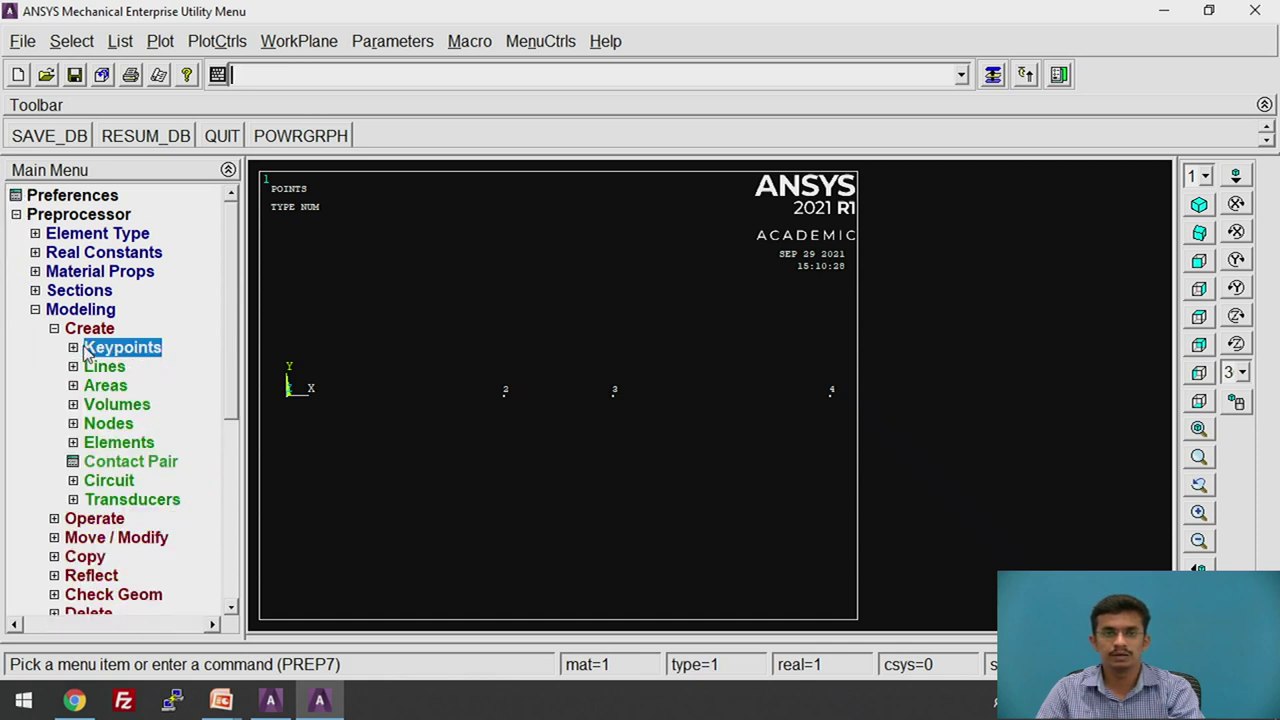
click(105, 368)
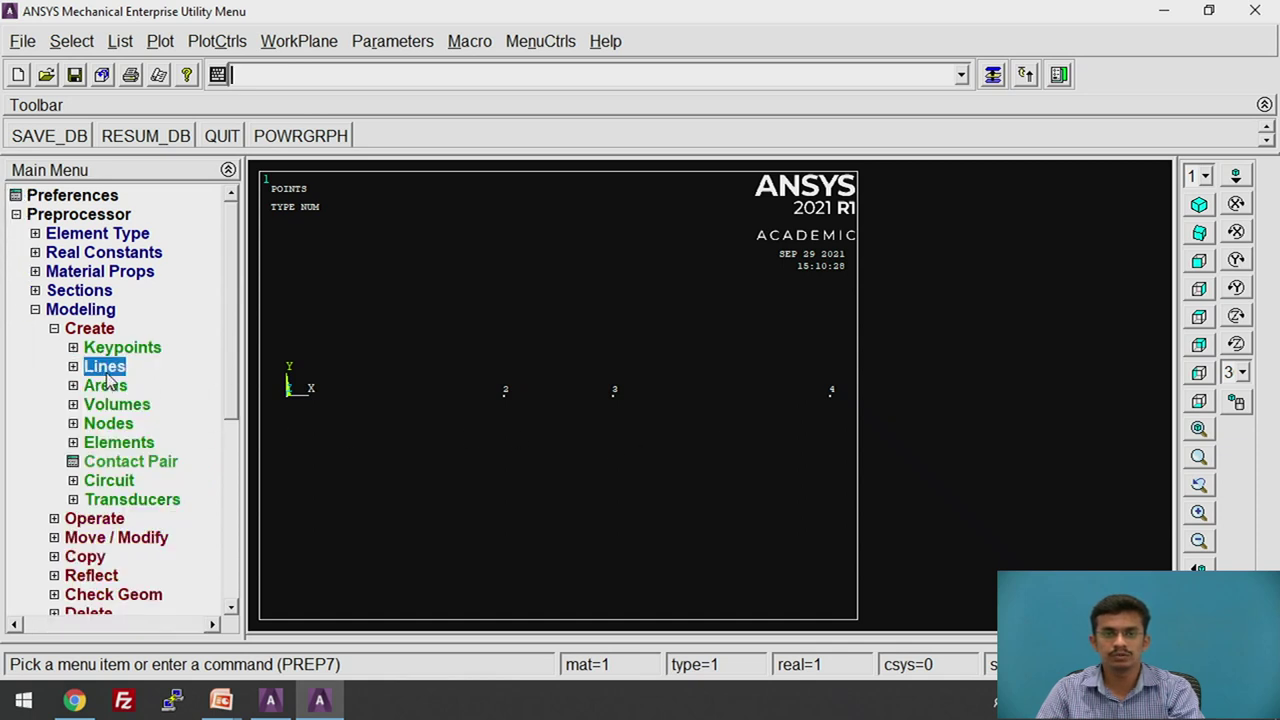
click(127, 388)
click(148, 404)
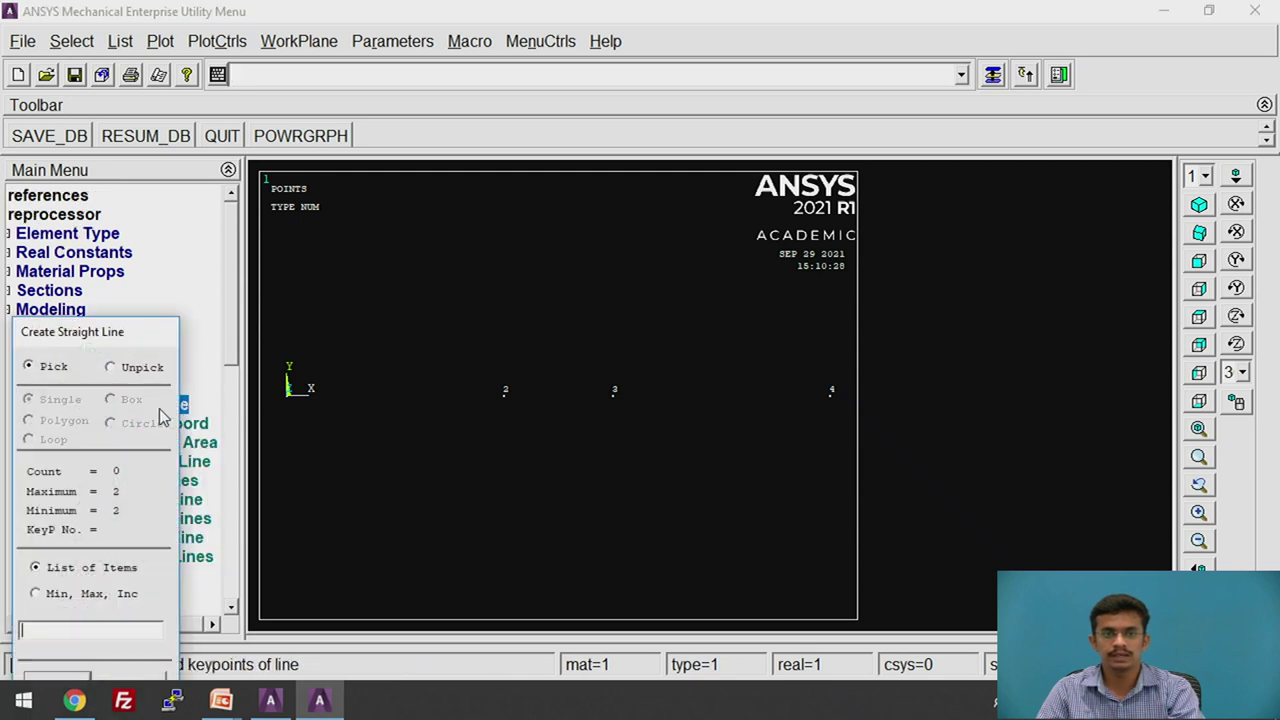
click(290, 446)
click(511, 461)
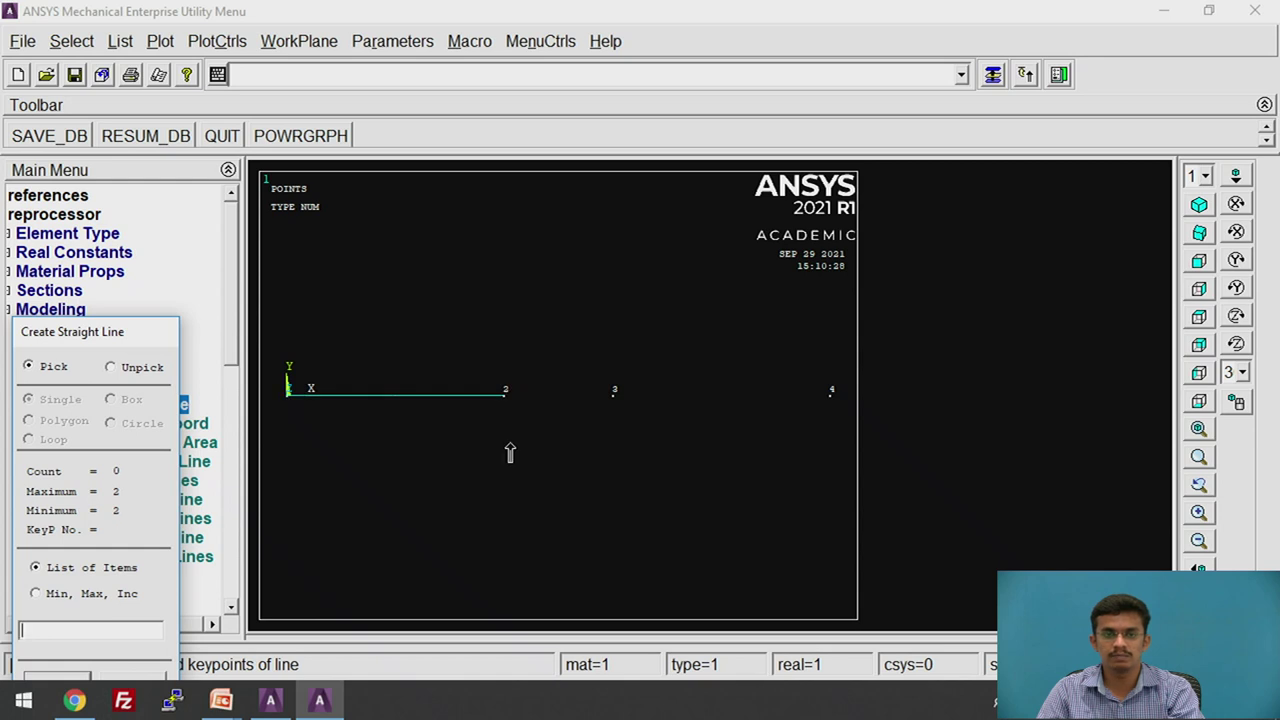
click(590, 443)
click(609, 446)
click(798, 451)
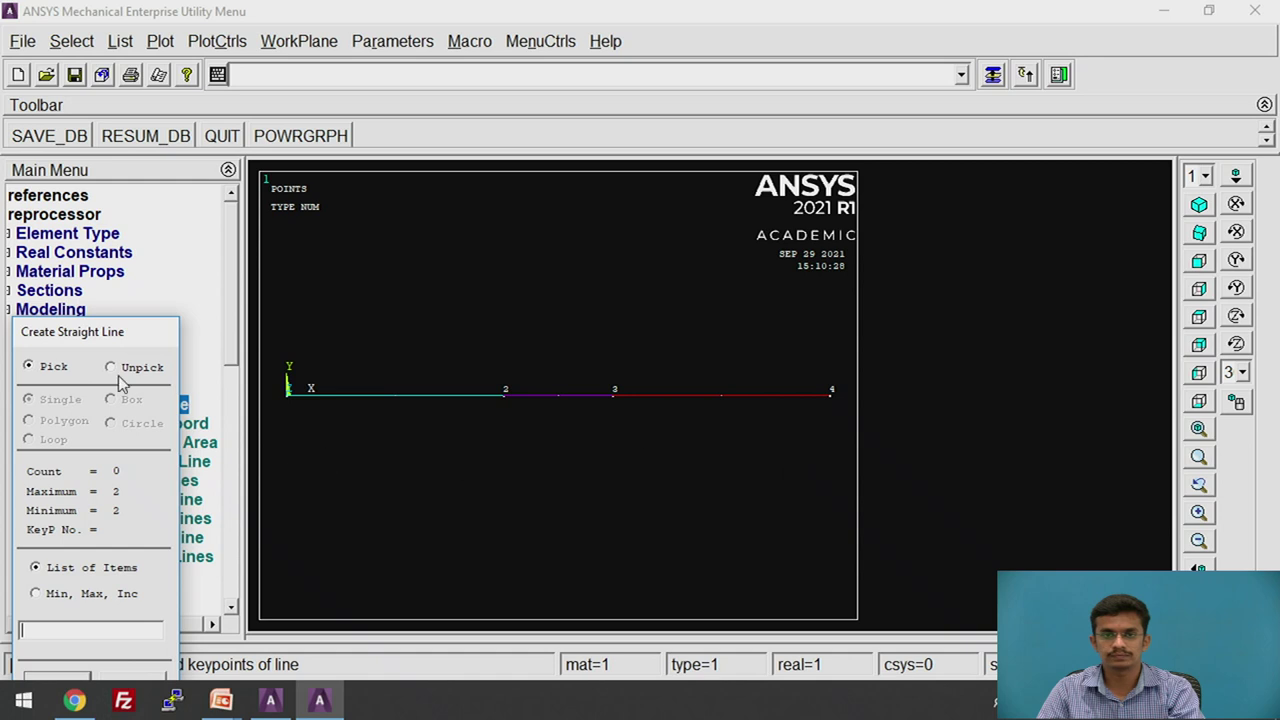
drag(126, 338, 154, 223)
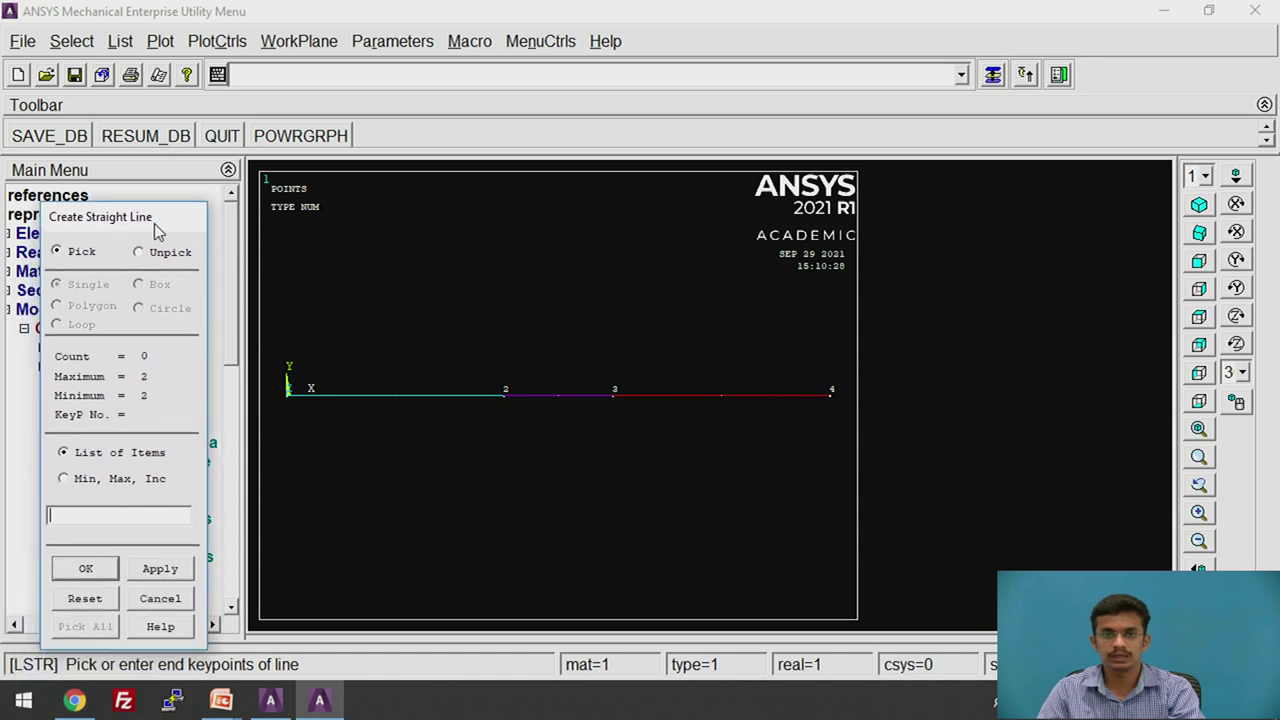
click(90, 574)
Step: Collapse the Modeling tree and expand Material Props
click(86, 388)
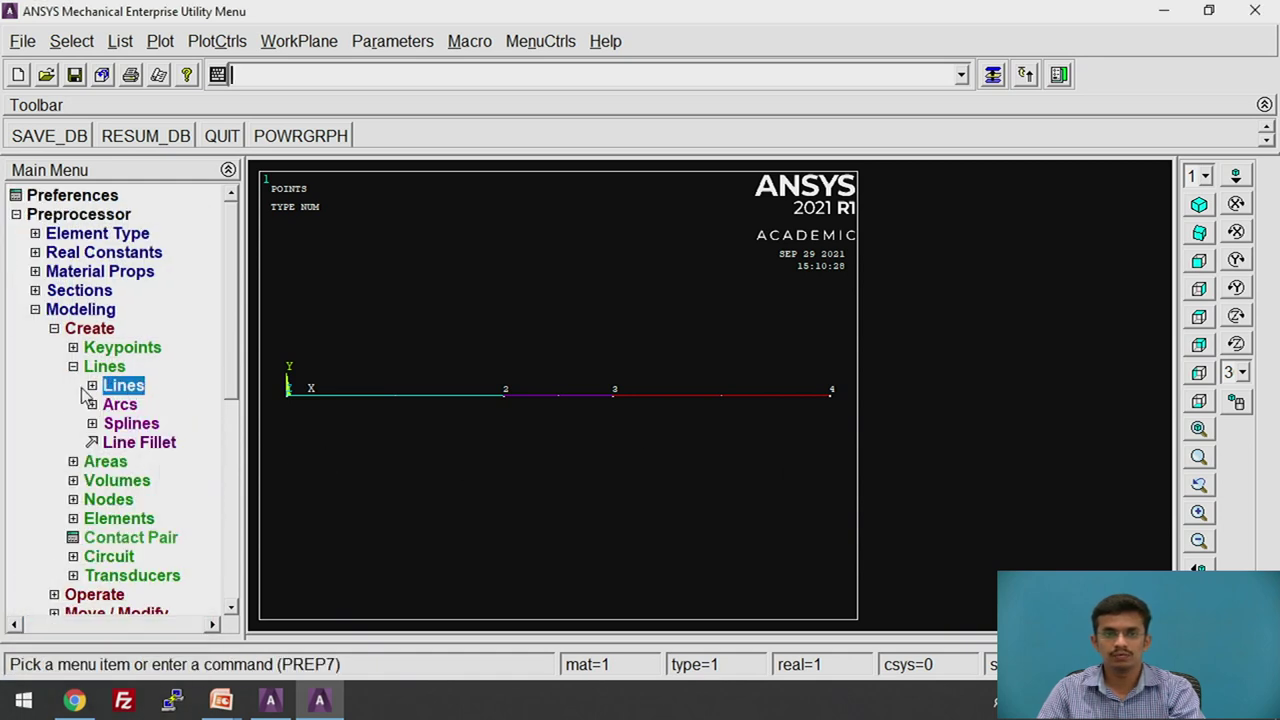
click(99, 363)
click(93, 332)
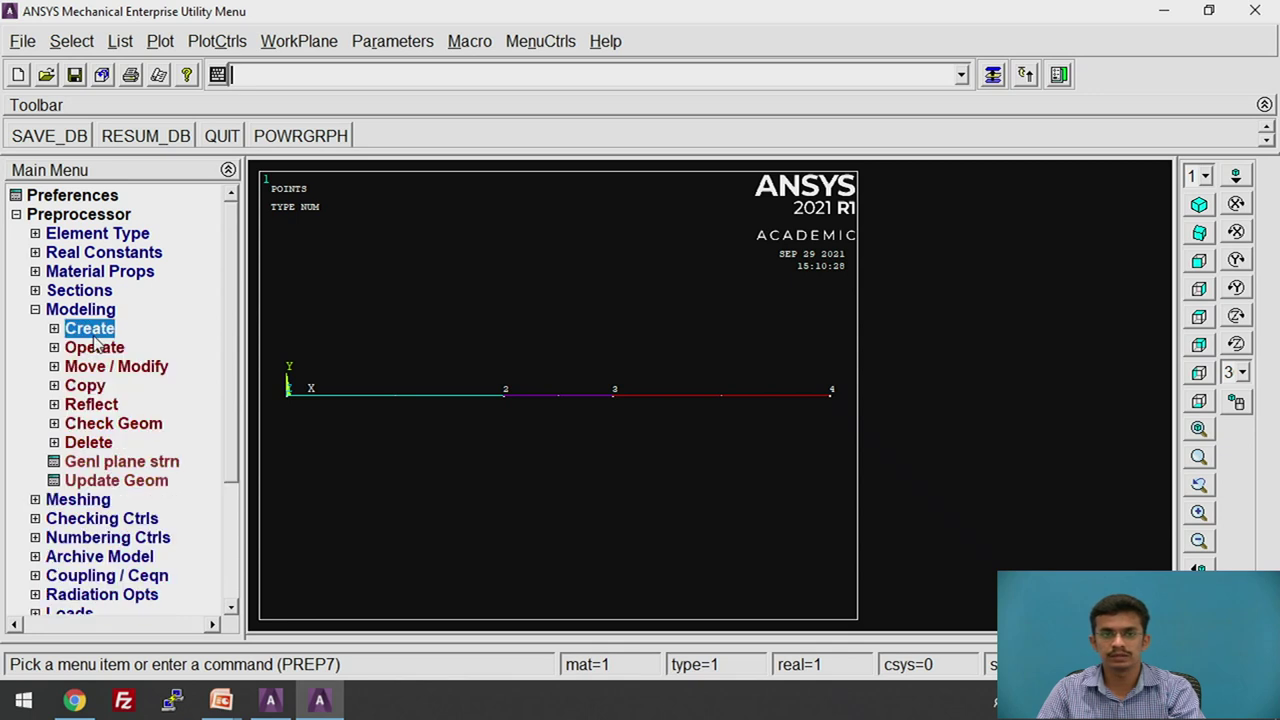
click(92, 314)
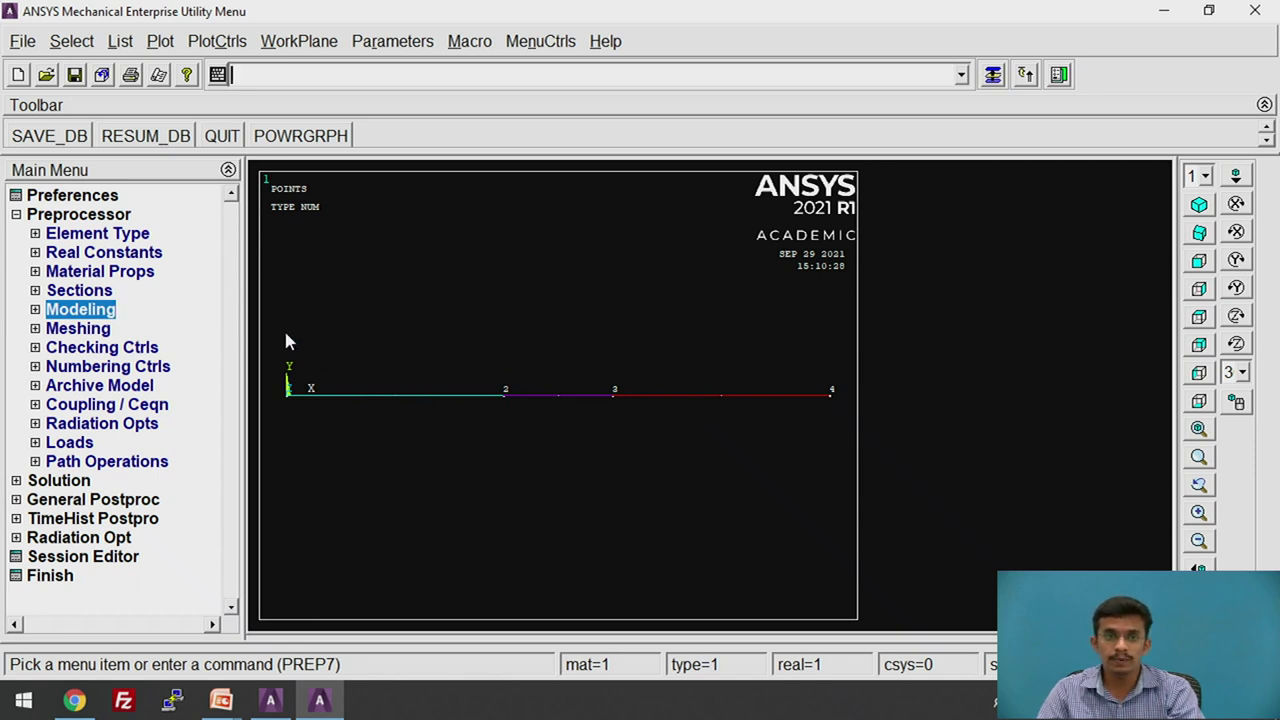
click(88, 272)
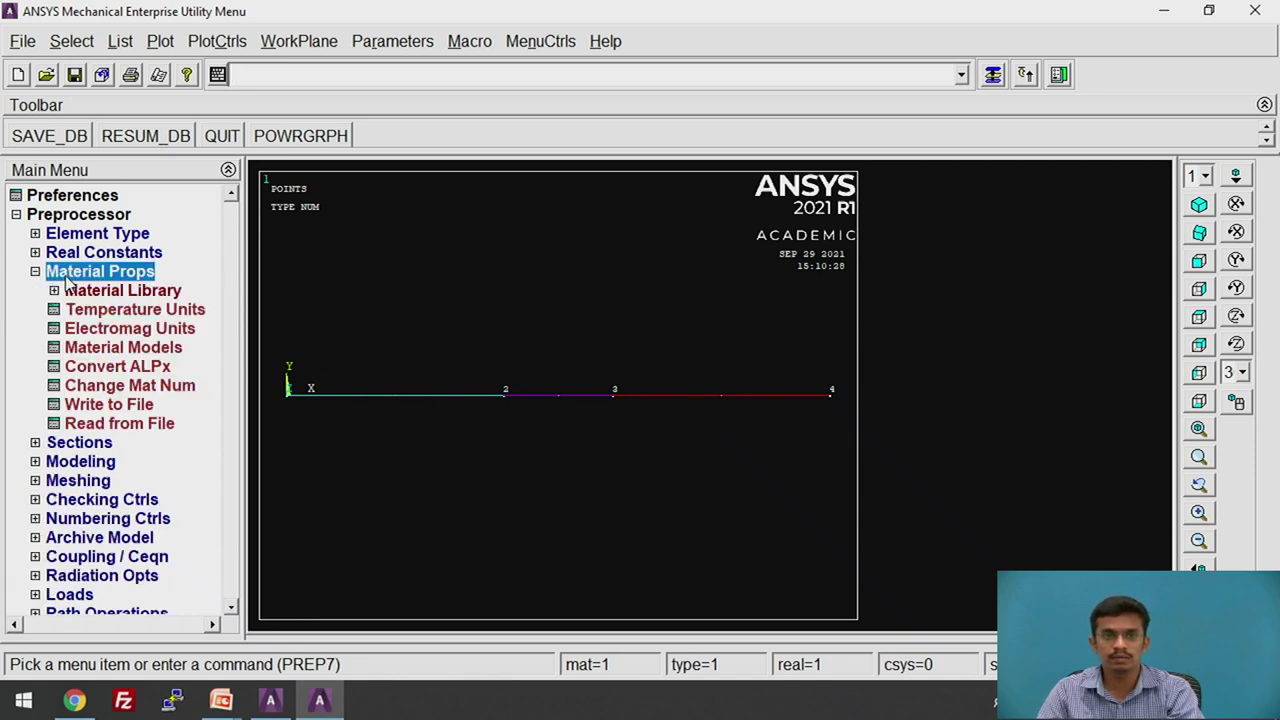
Step: Give material 1 an isotropic thermal conductivity KXX of 80e-3
double_click(113, 350)
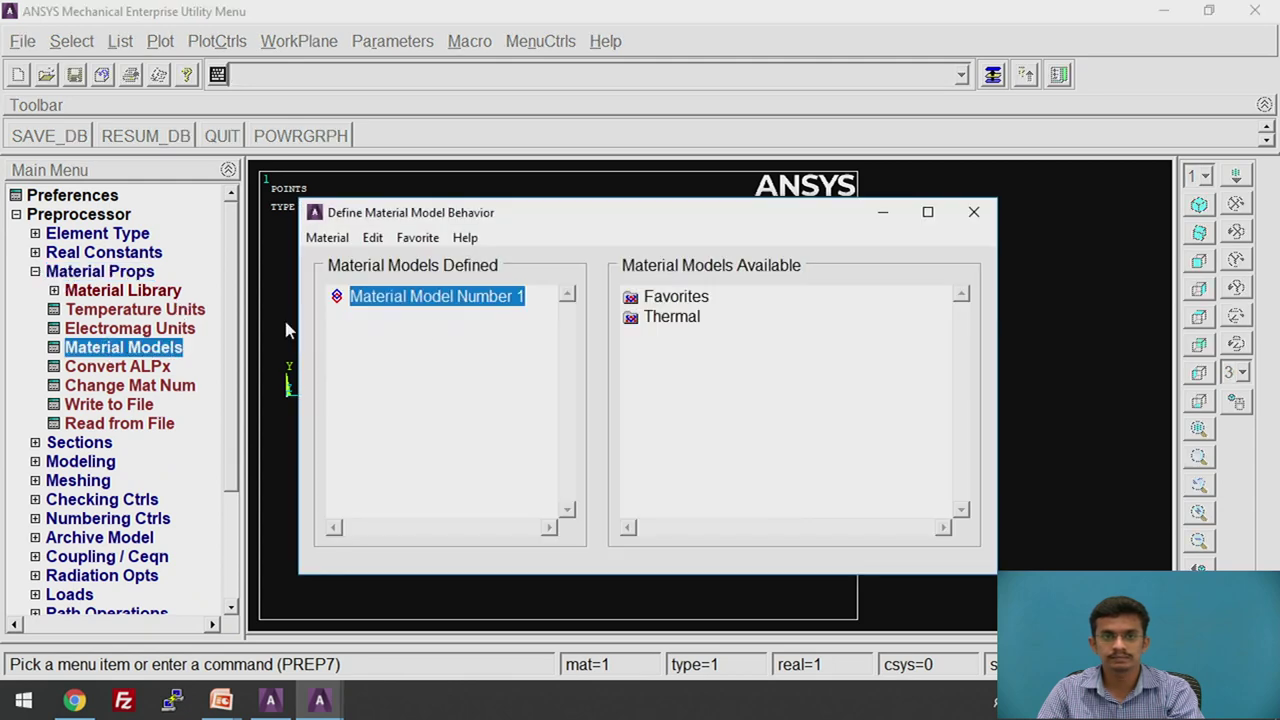
double_click(666, 318)
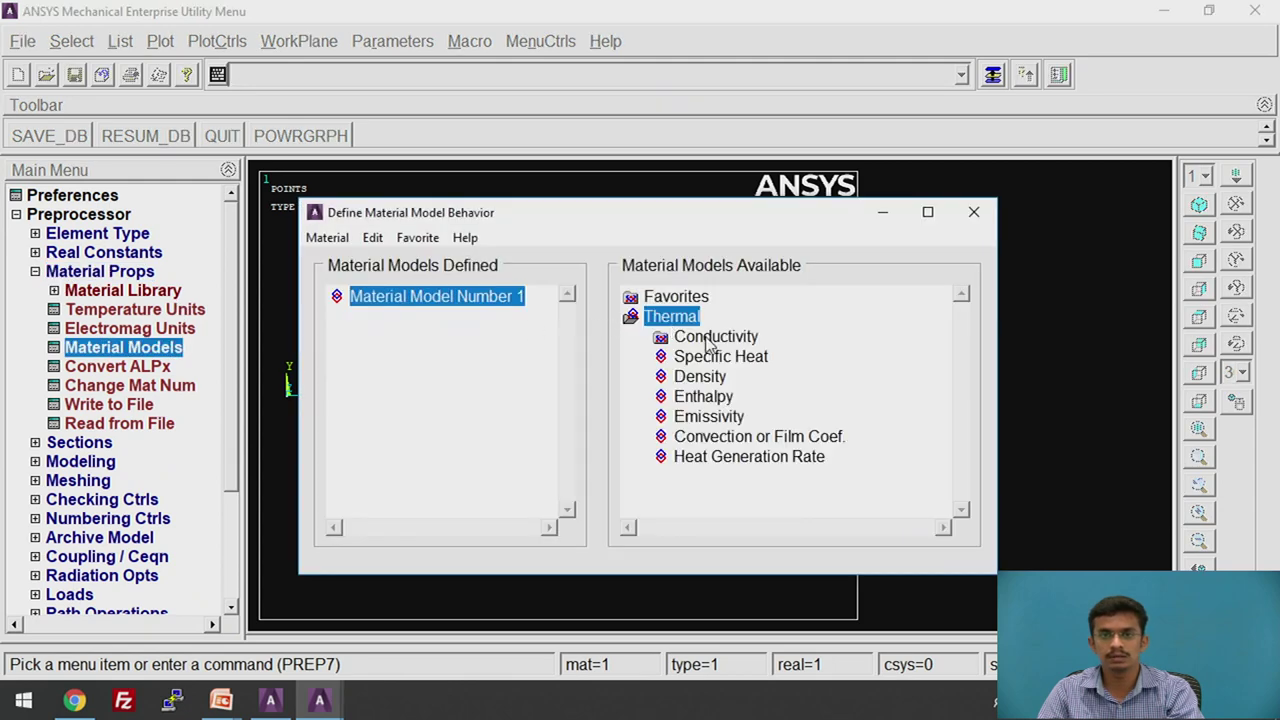
double_click(710, 340)
double_click(733, 357)
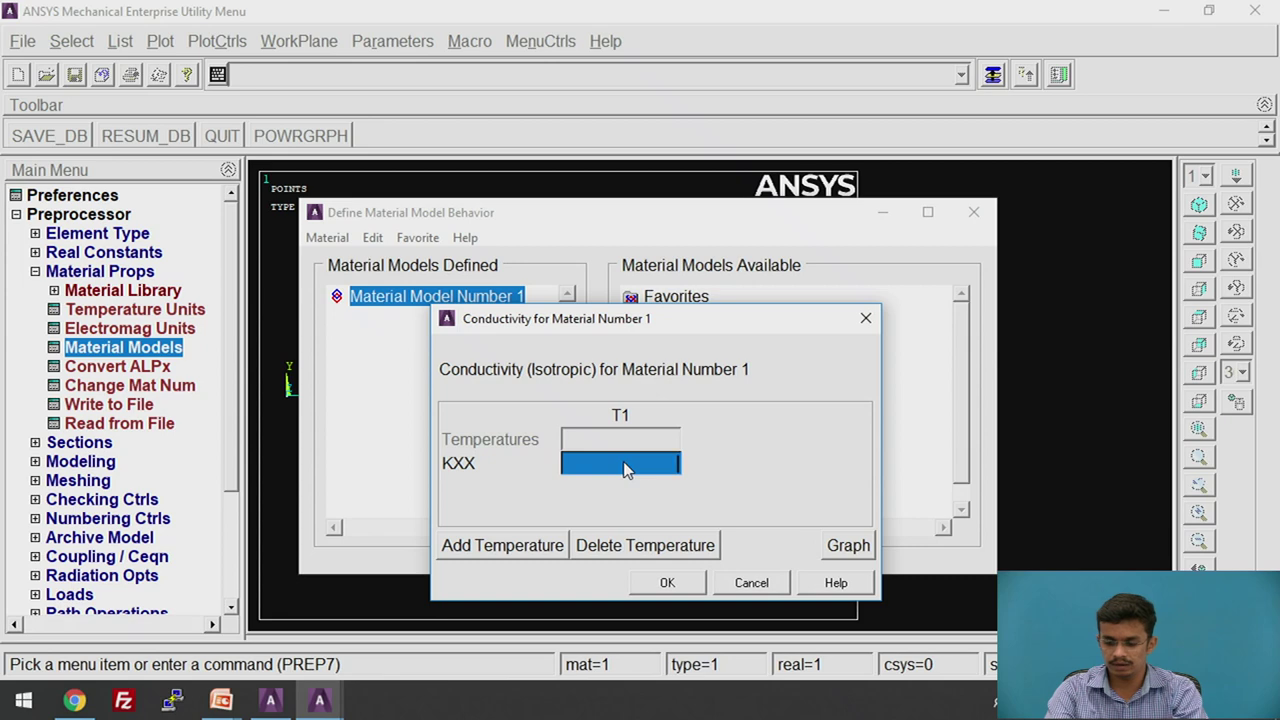
text(80e-3)
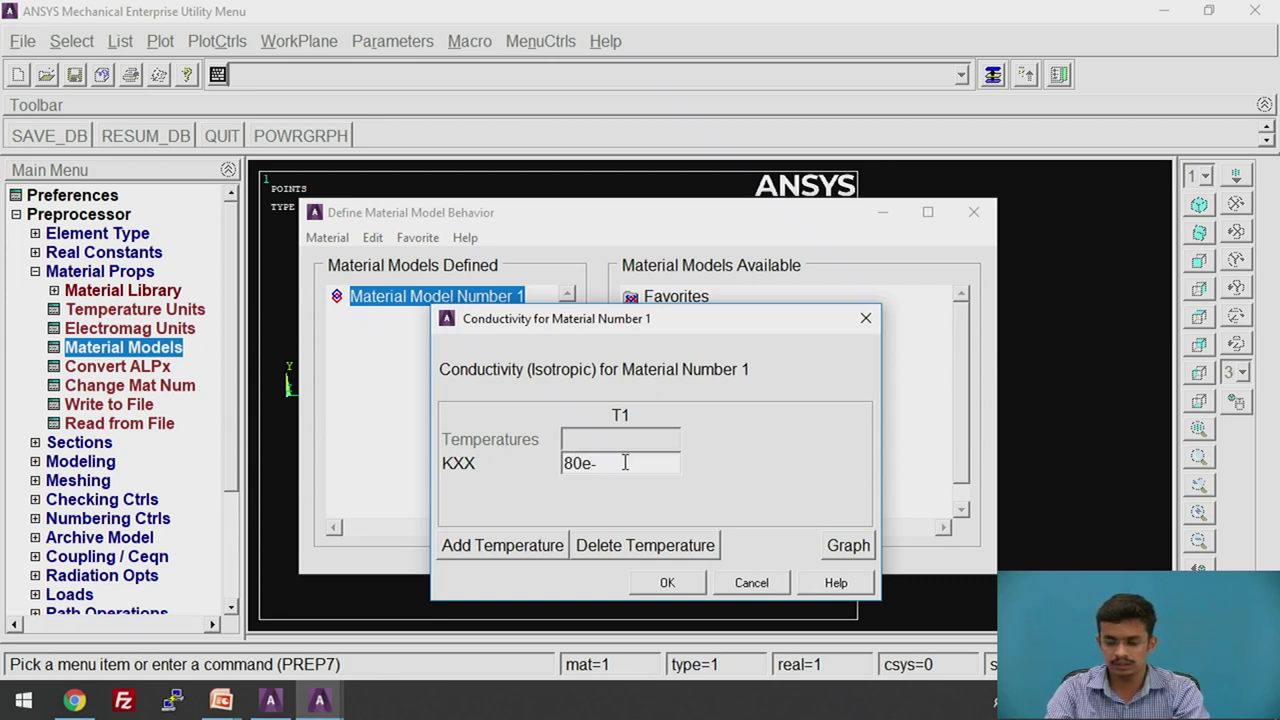
click(694, 588)
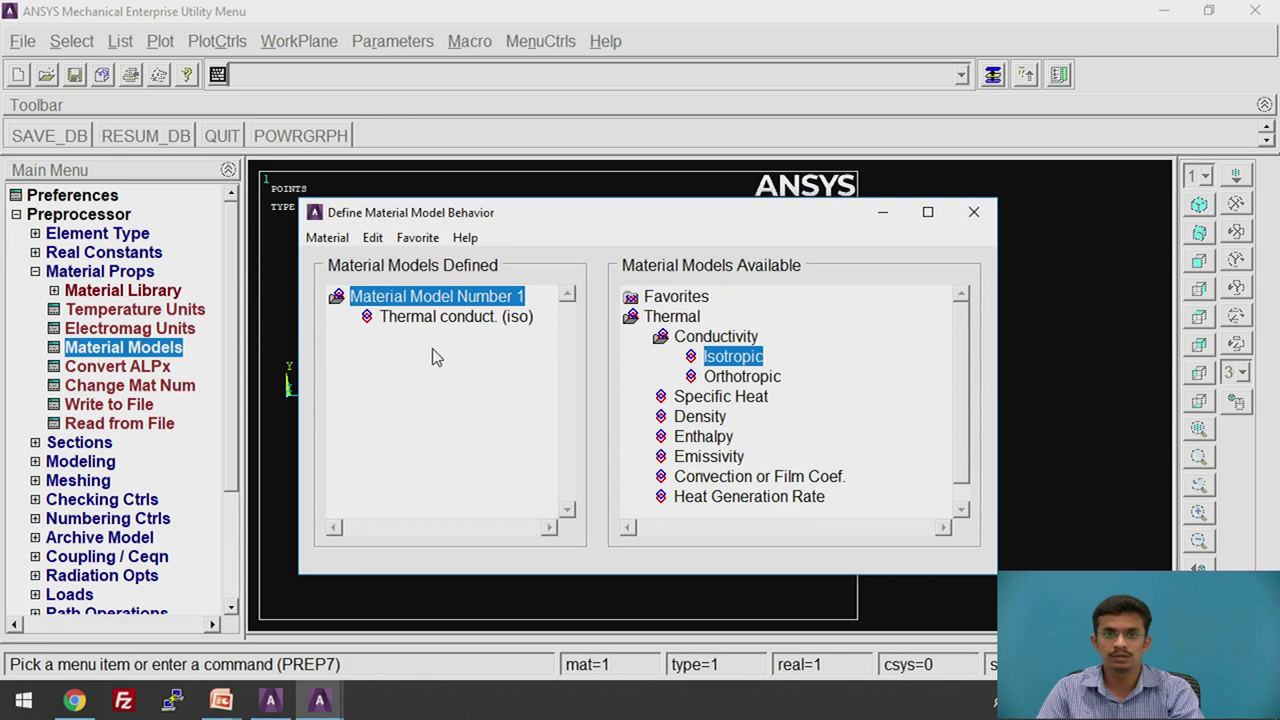
click(328, 238)
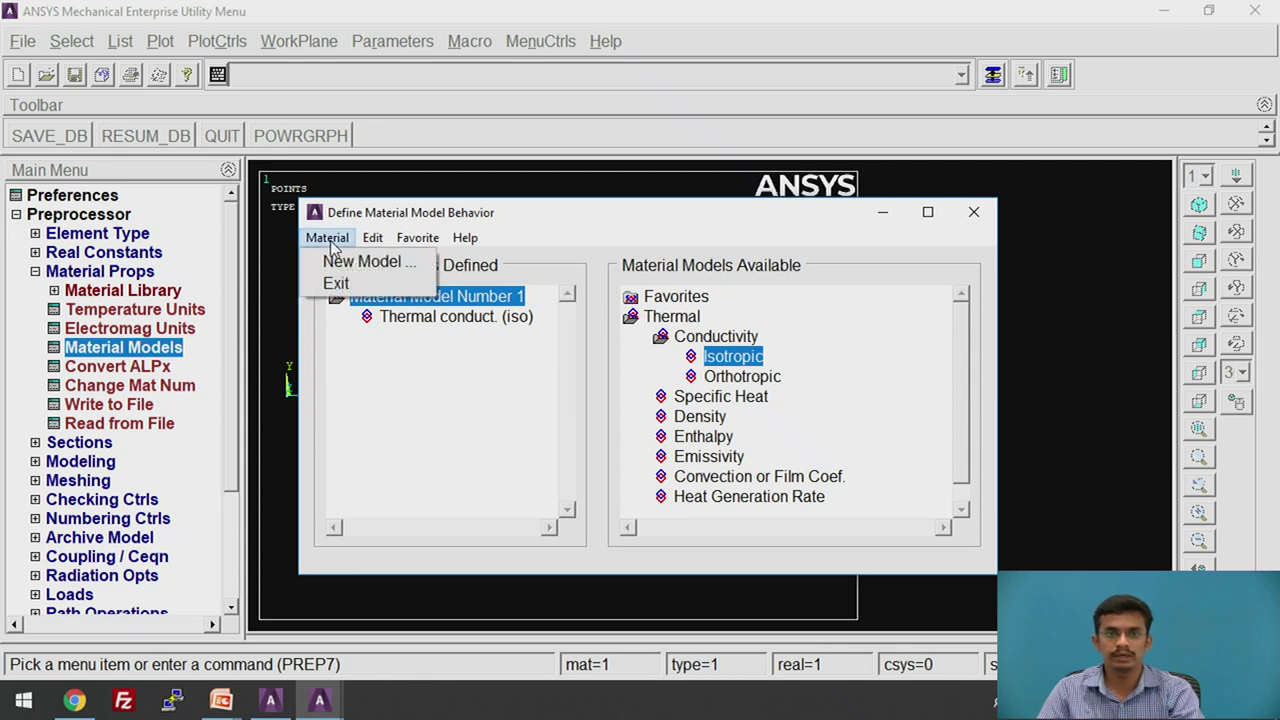
Step: Add material 2 with isotropic conductivity KXX = 1e-3, then close Material Models
click(396, 266)
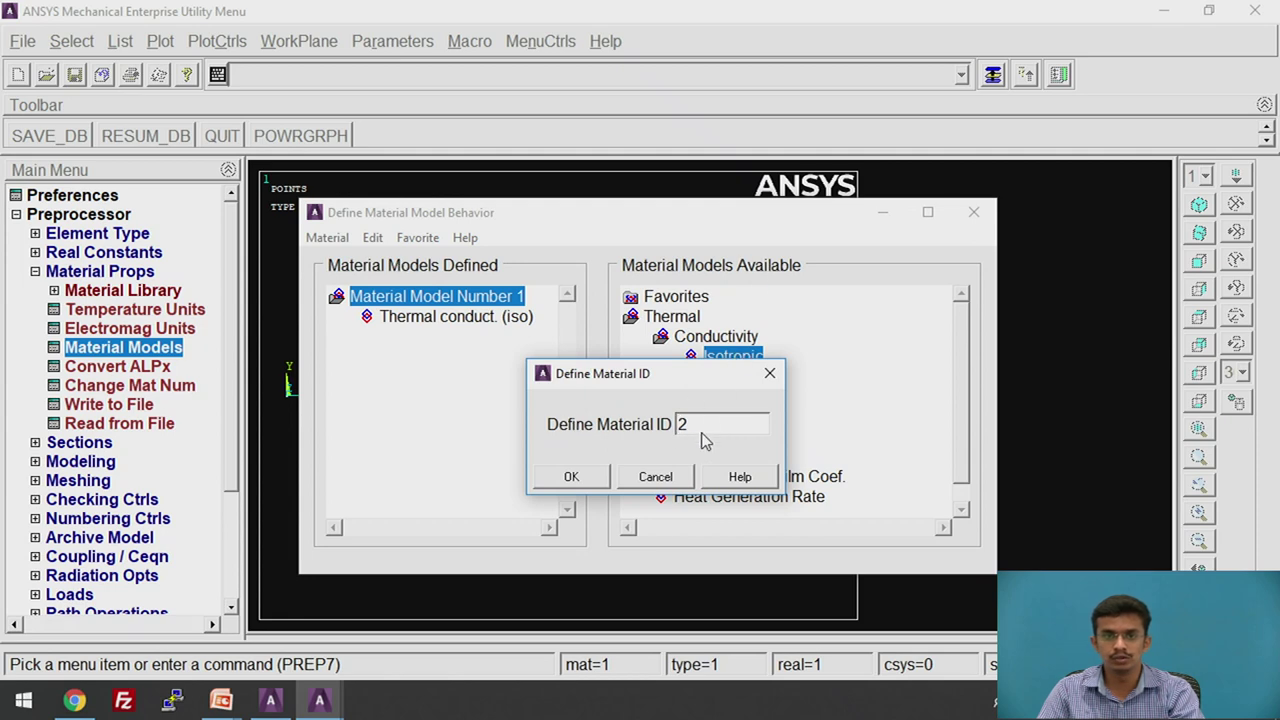
click(587, 478)
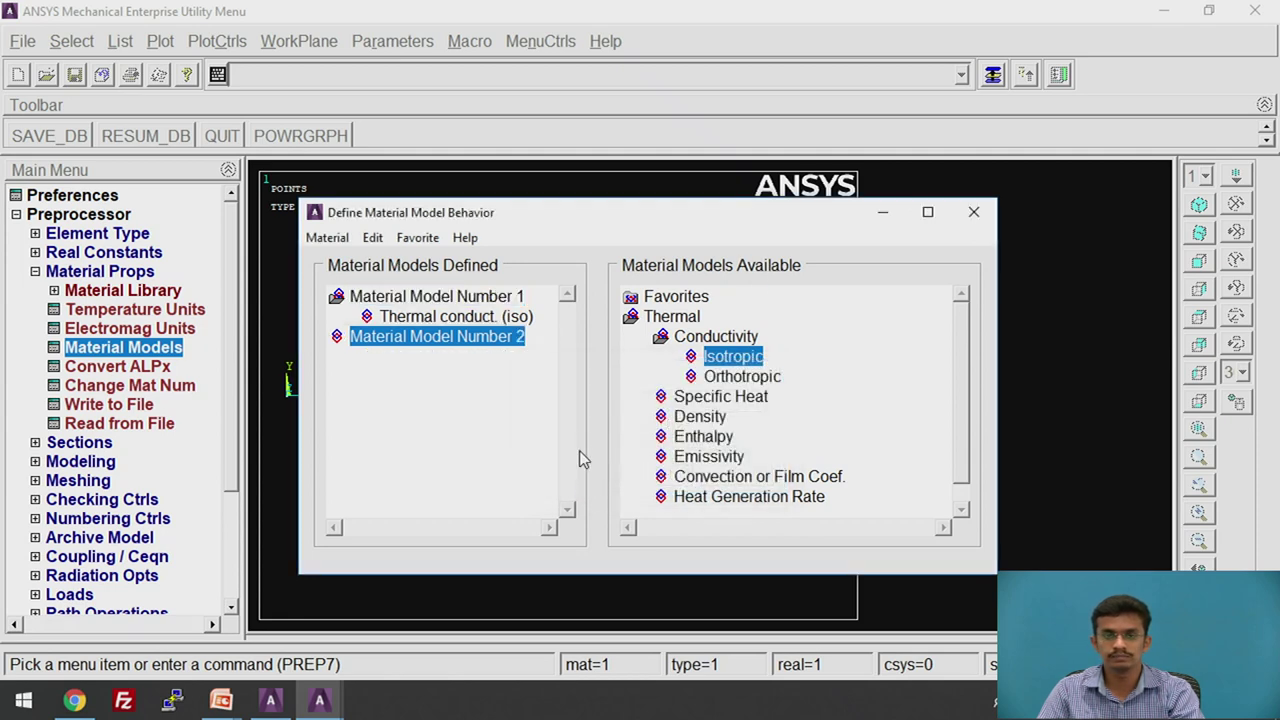
drag(1004, 311, 1252, 312)
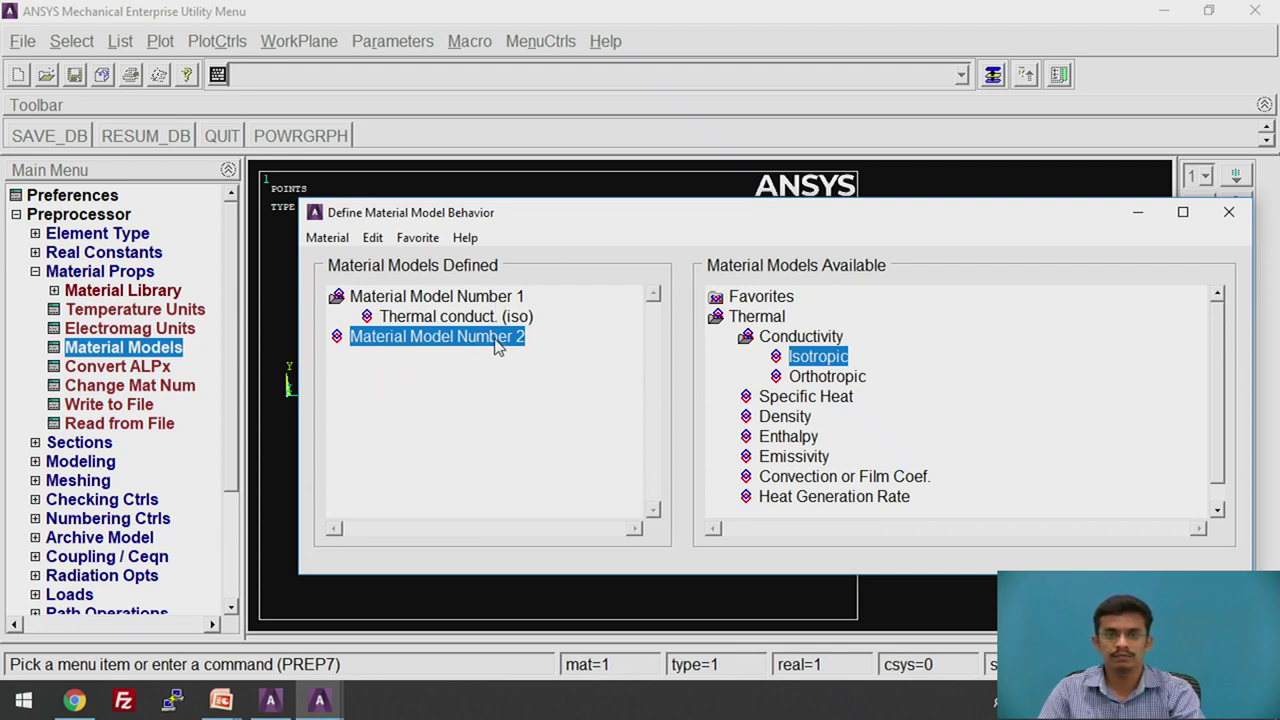
drag(646, 211, 580, 180)
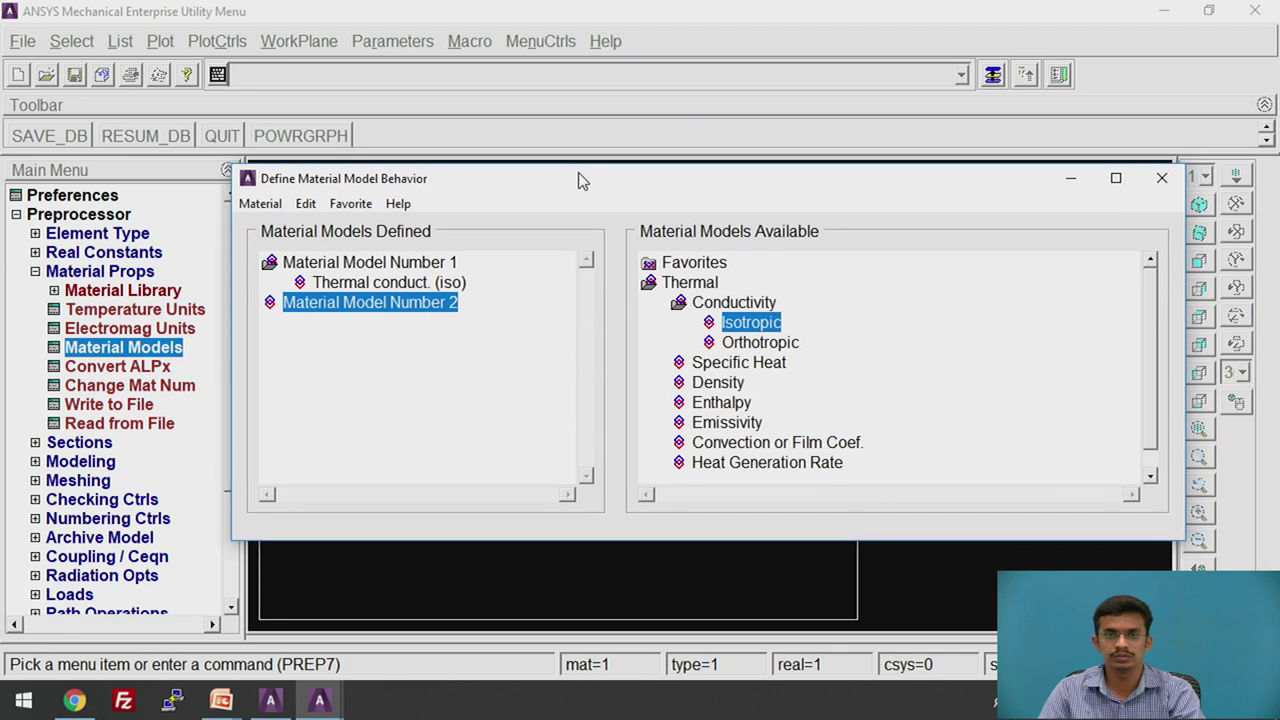
double_click(768, 327)
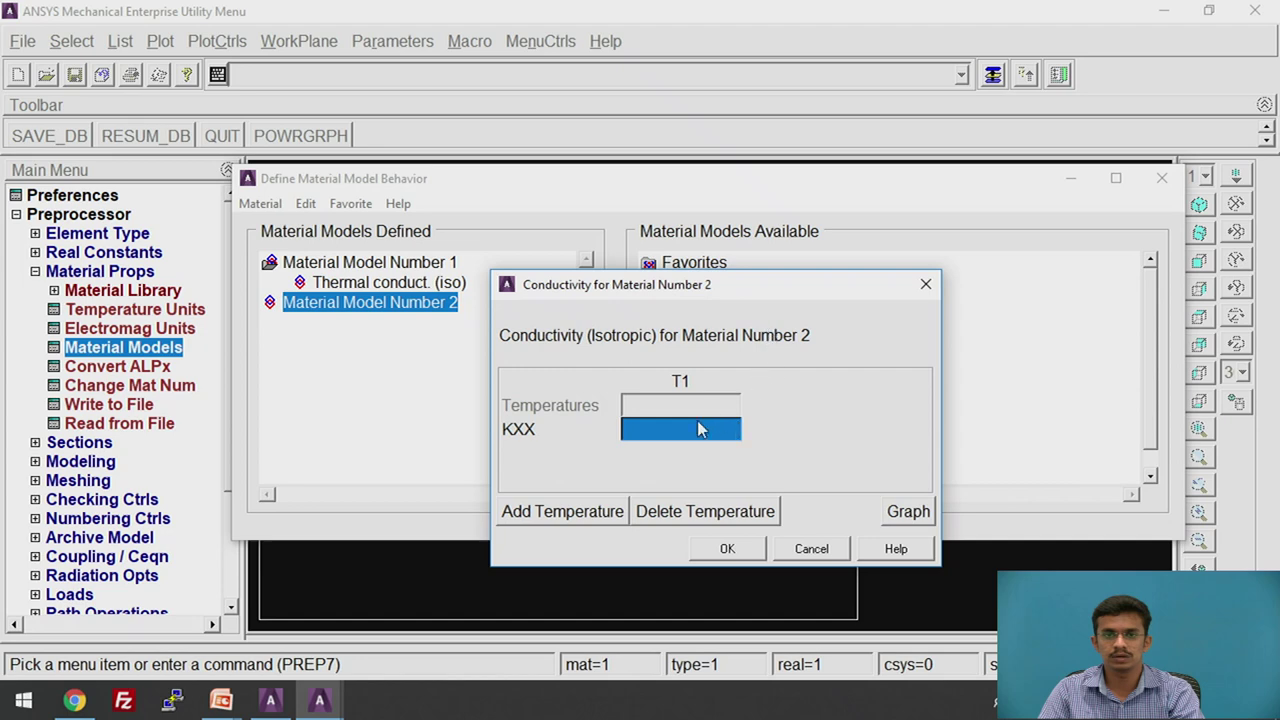
text(1)
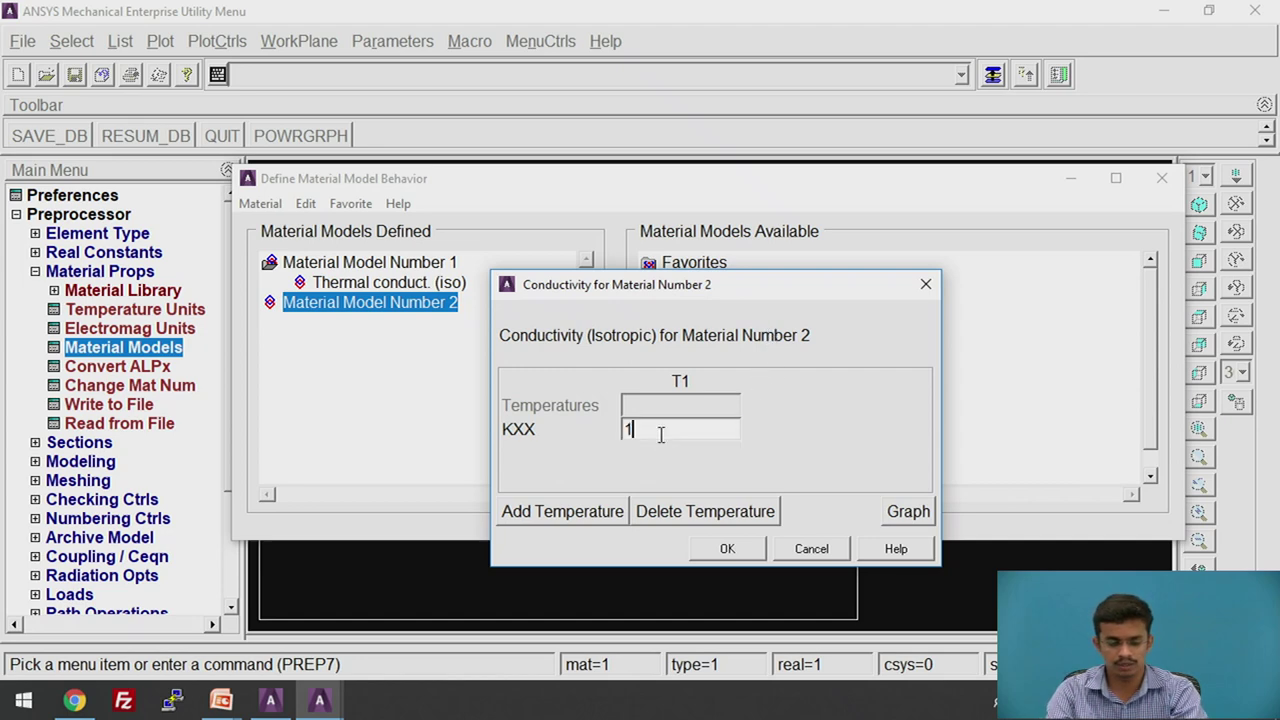
text(e)
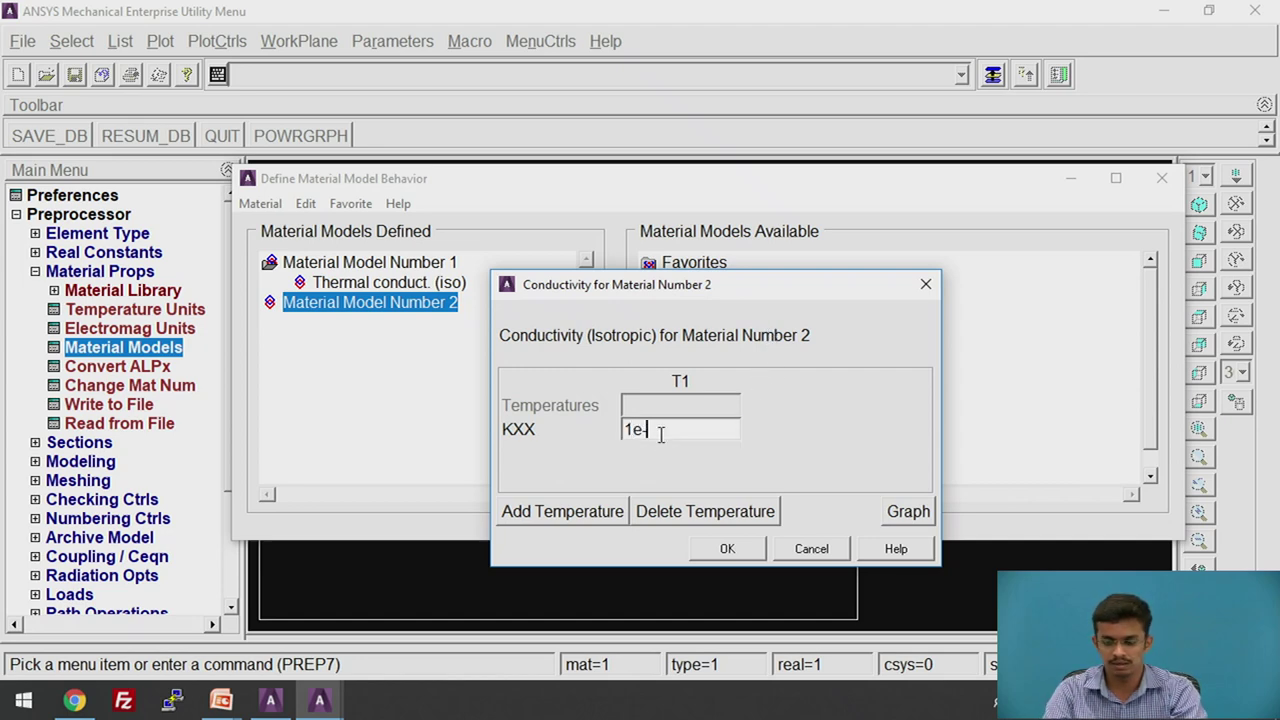
text(-3)
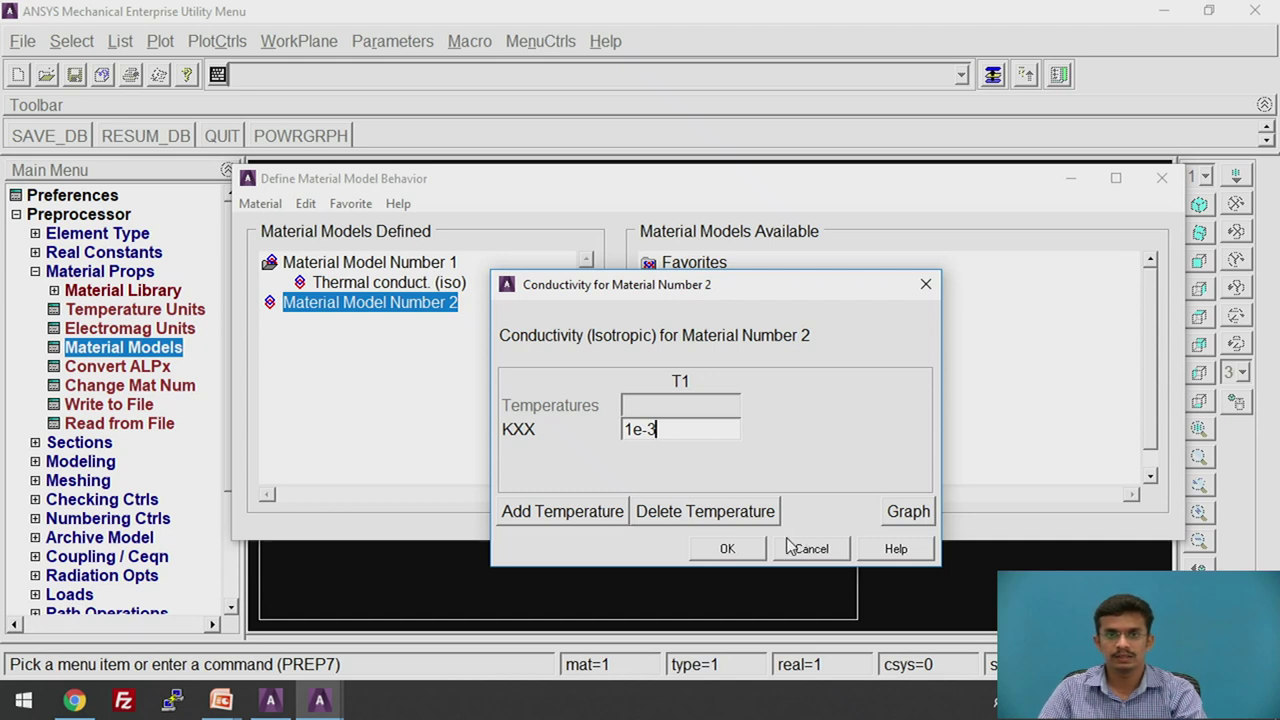
click(728, 548)
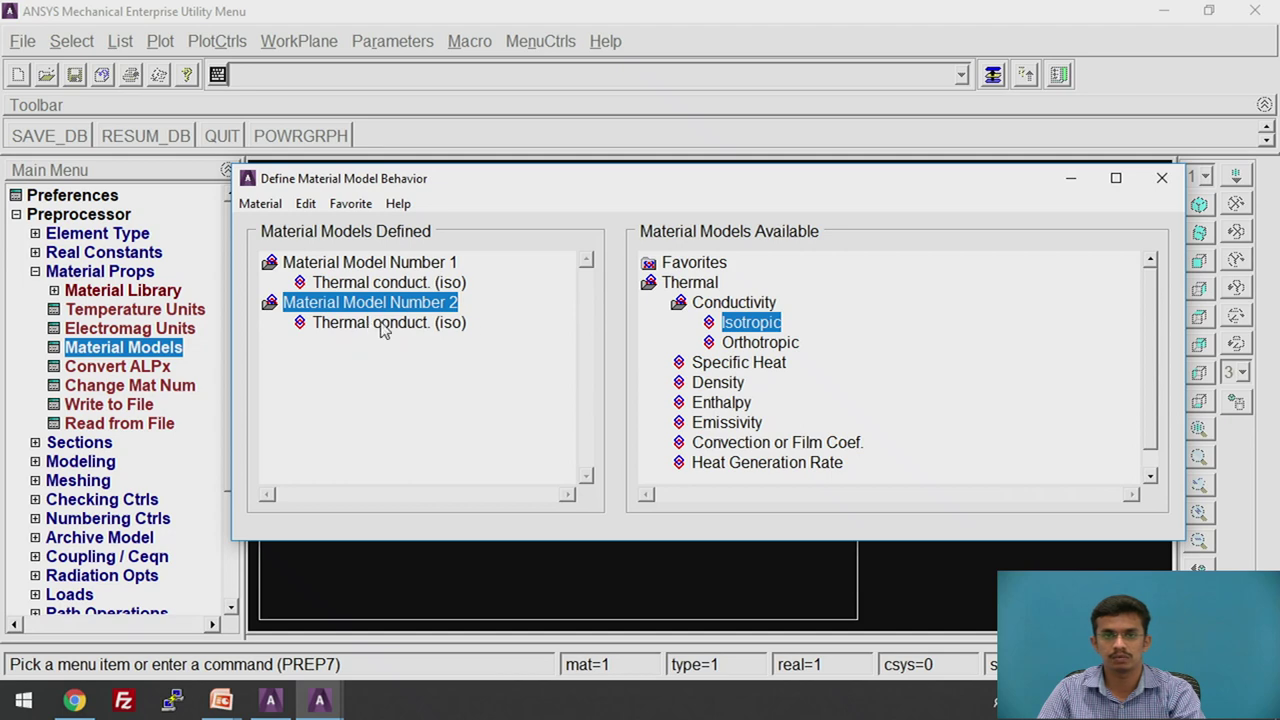
click(1161, 178)
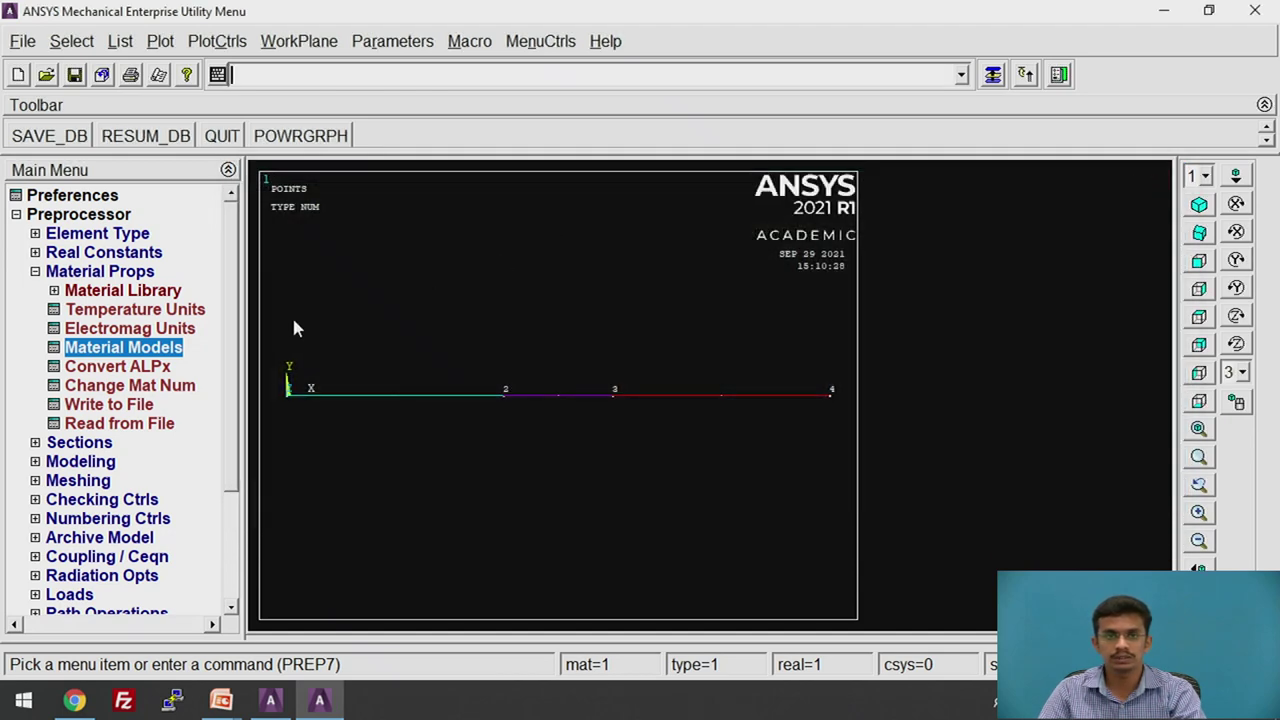
Step: Assign material 1 and LINK33 attributes to lines 1 and 3
click(121, 273)
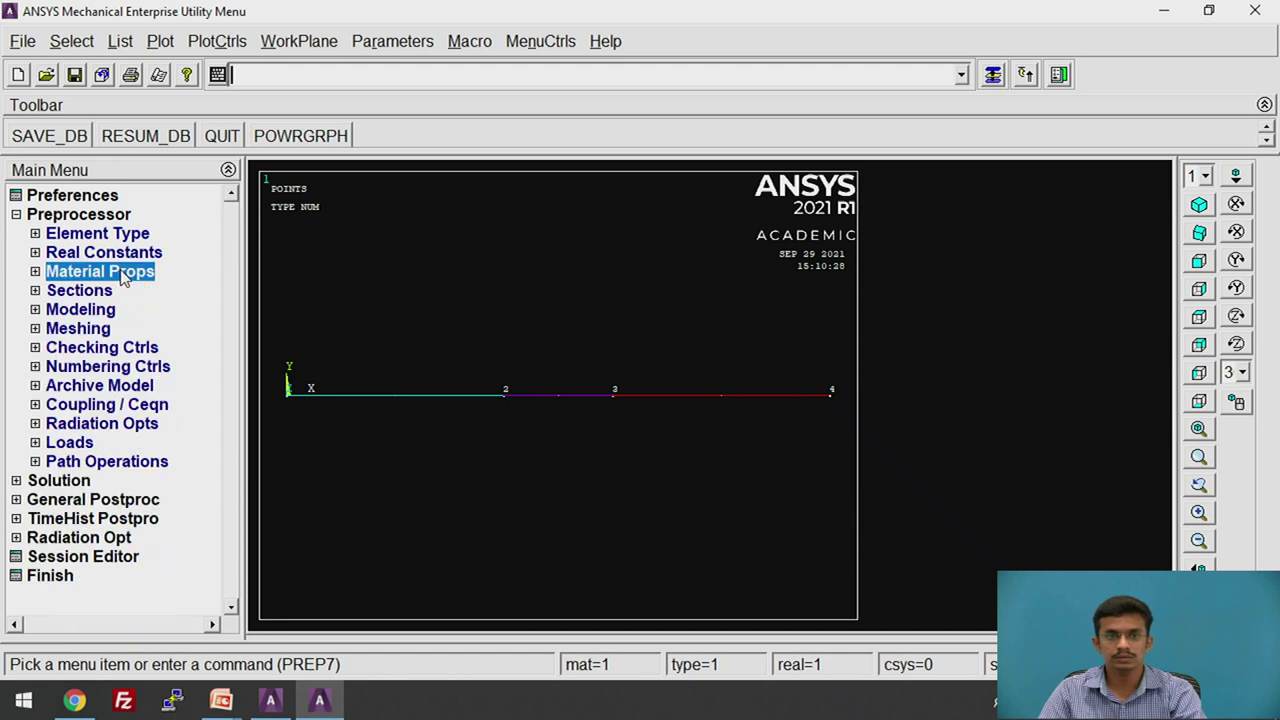
click(84, 329)
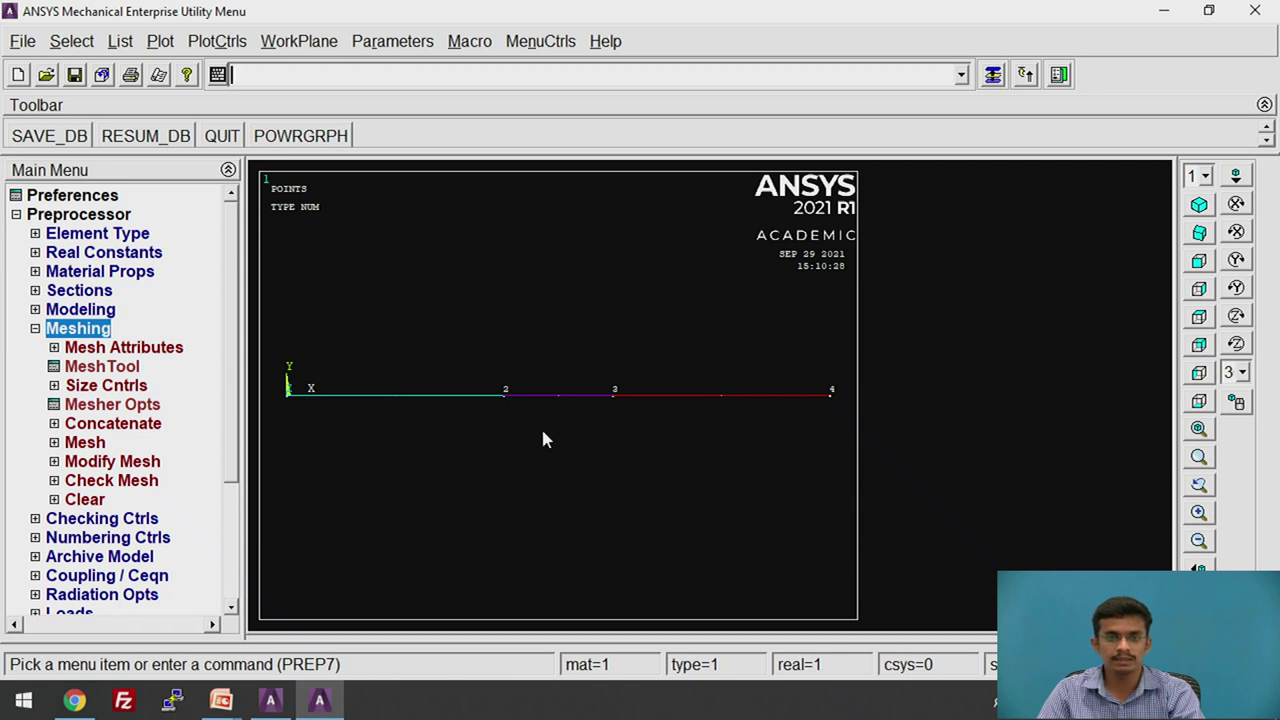
click(115, 350)
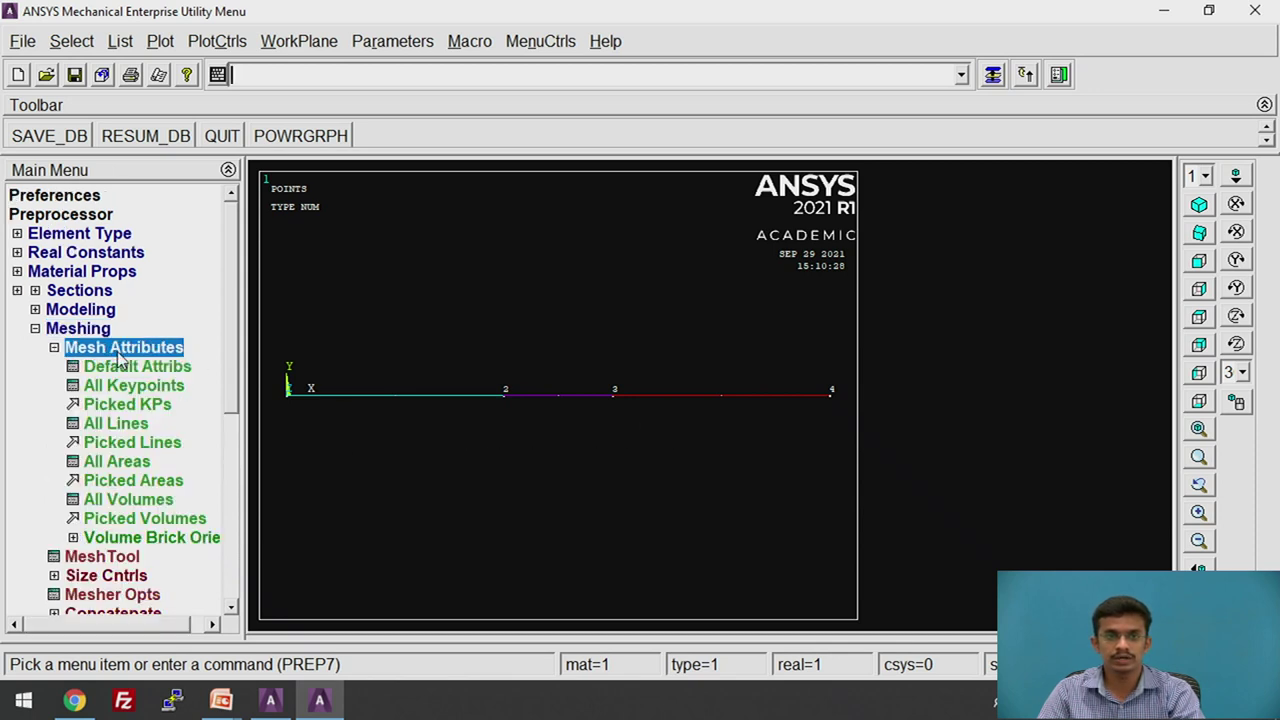
click(120, 444)
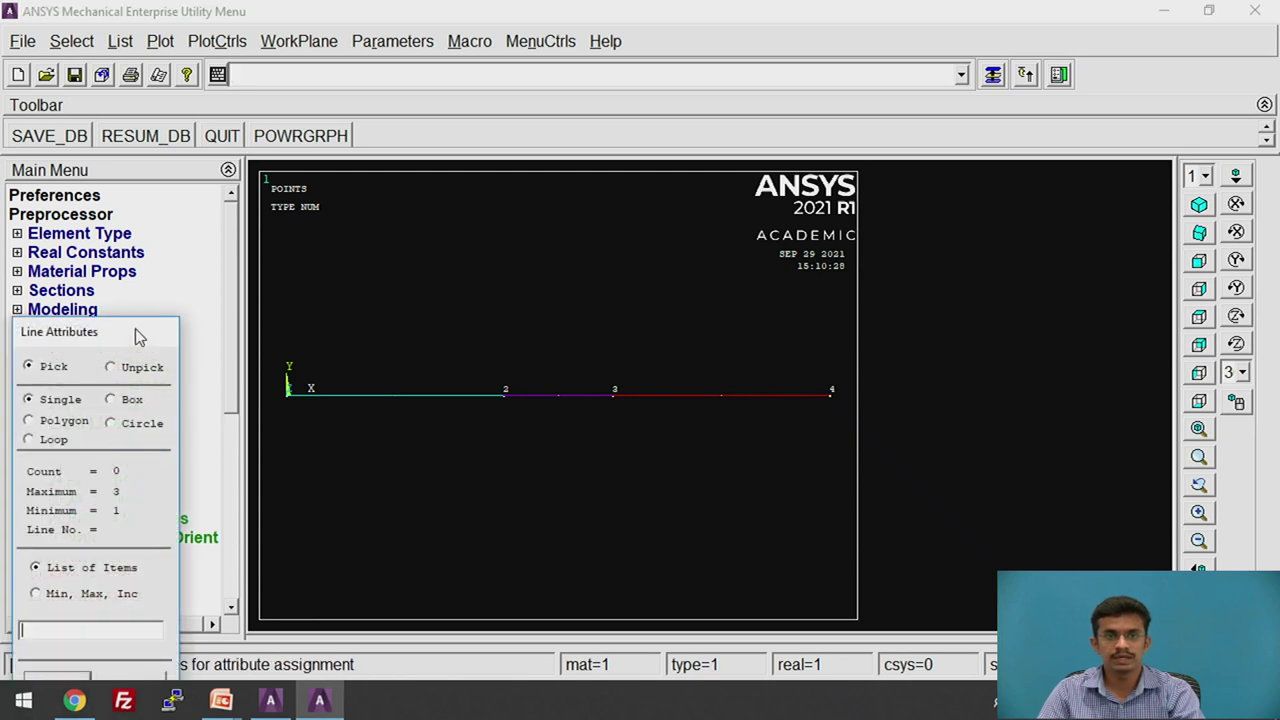
drag(135, 328, 155, 170)
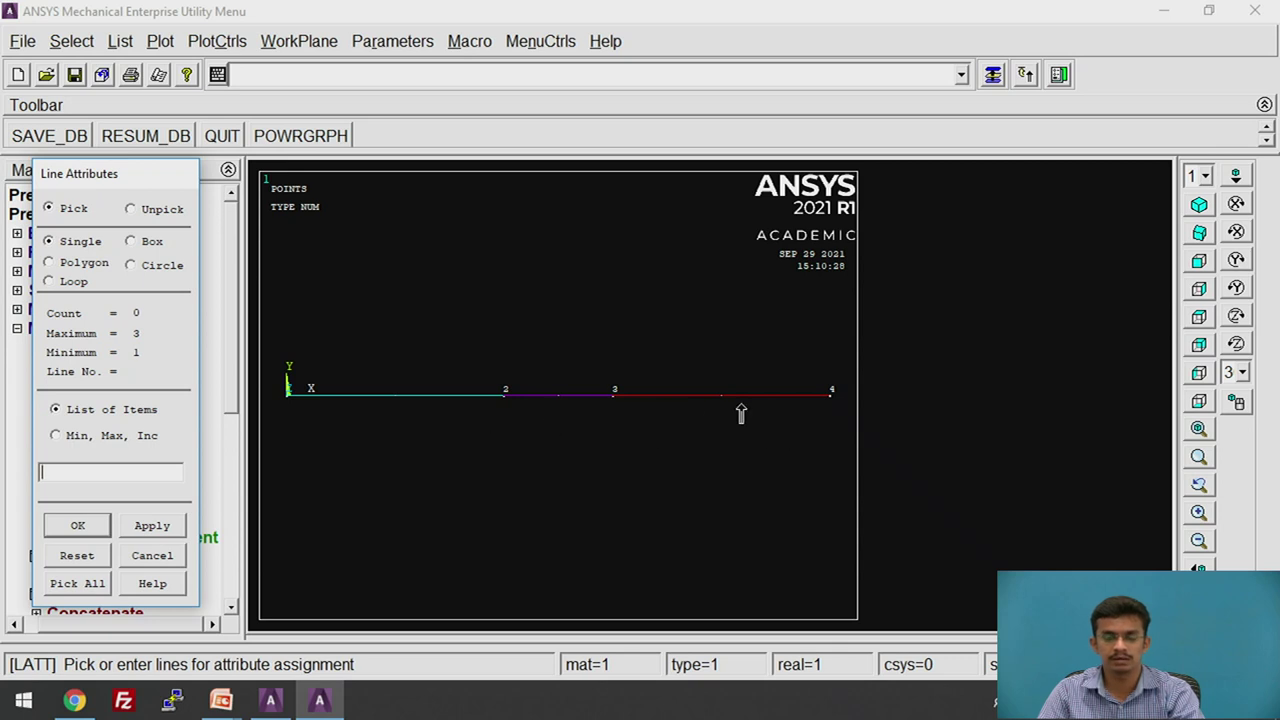
click(426, 441)
click(711, 435)
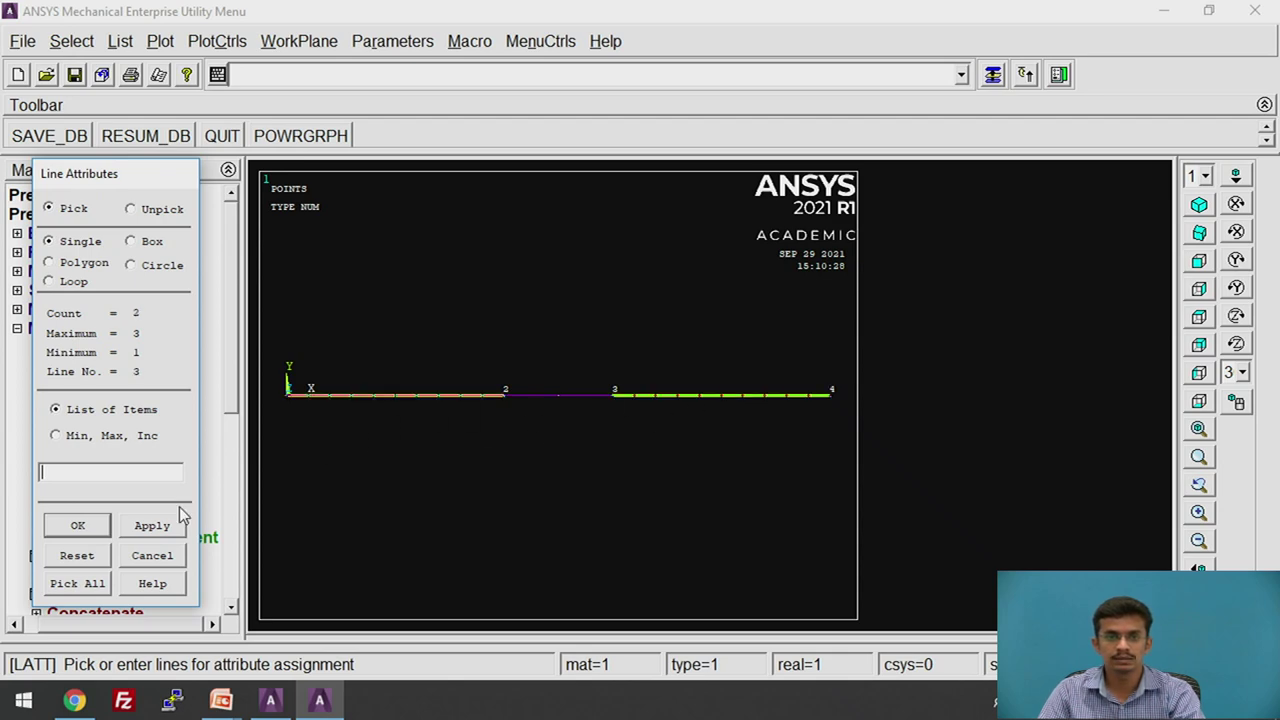
click(86, 530)
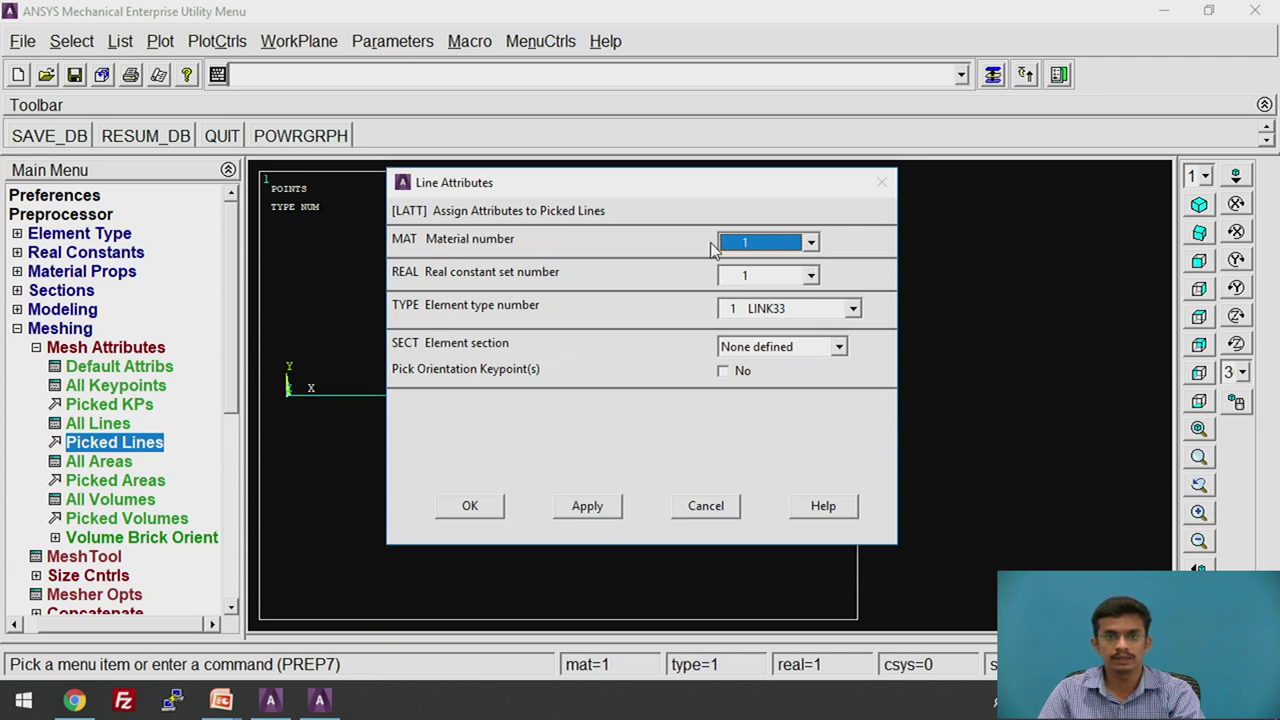
click(755, 245)
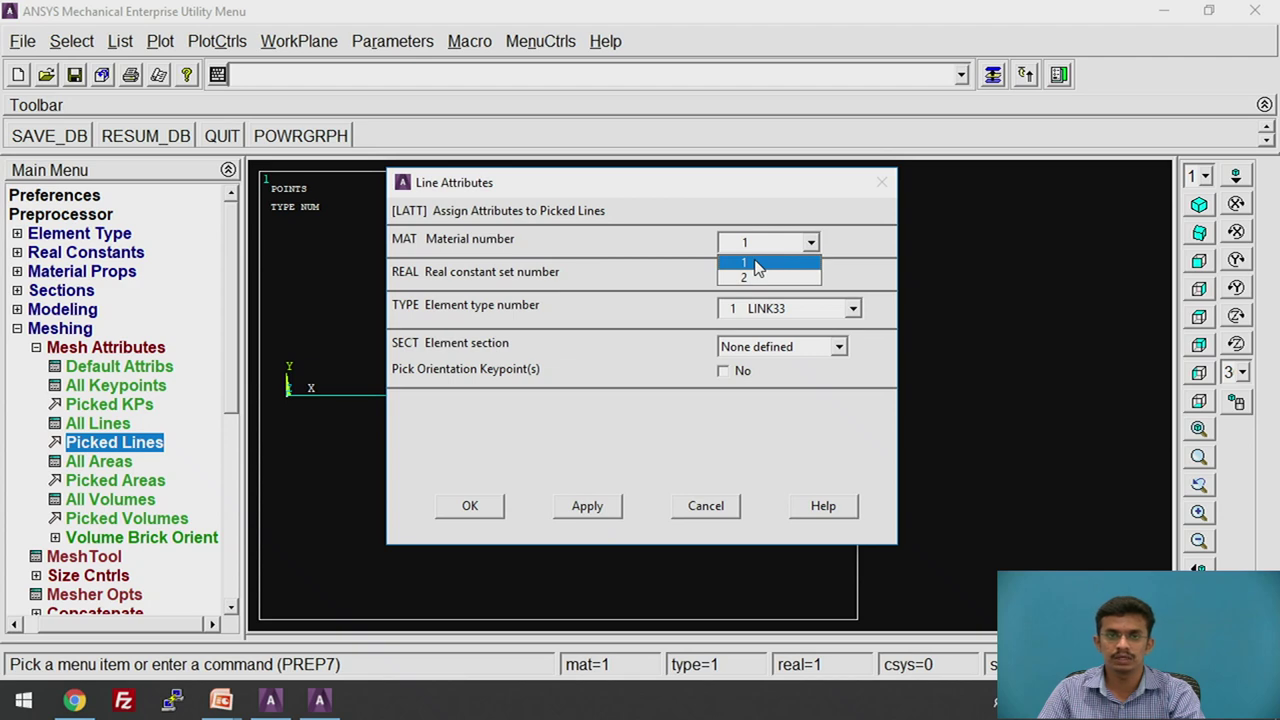
click(755, 263)
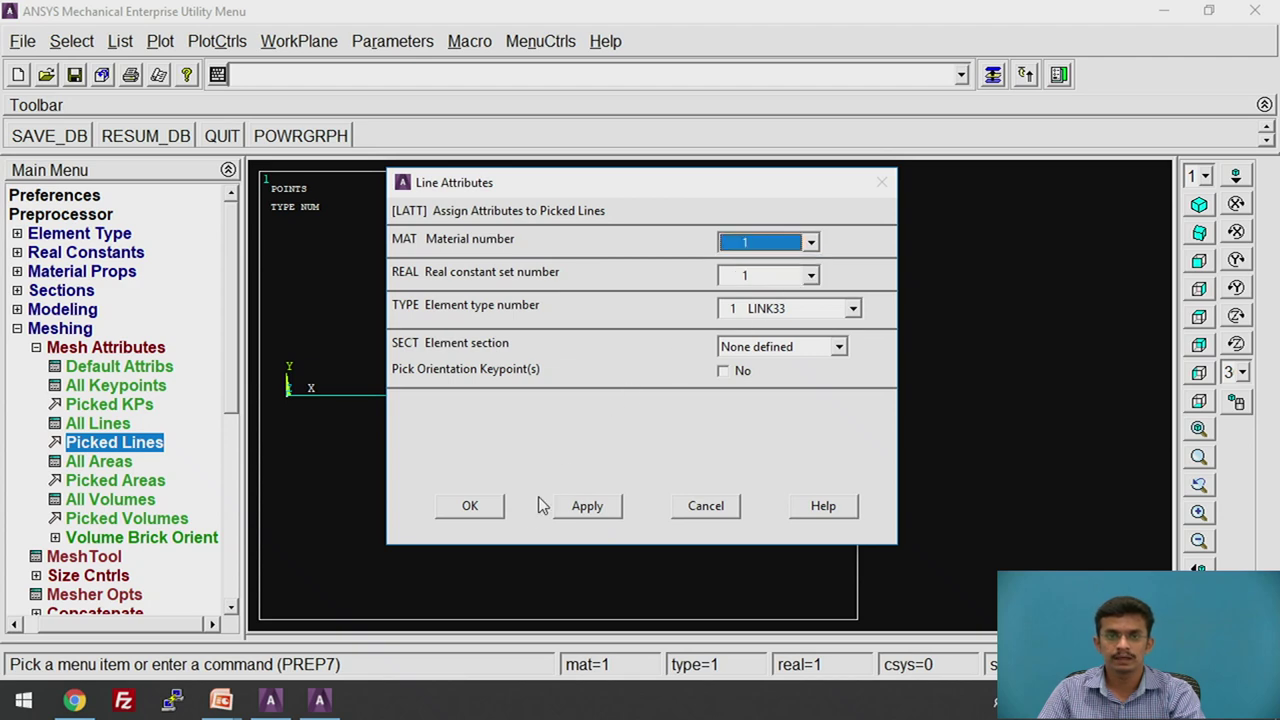
click(588, 506)
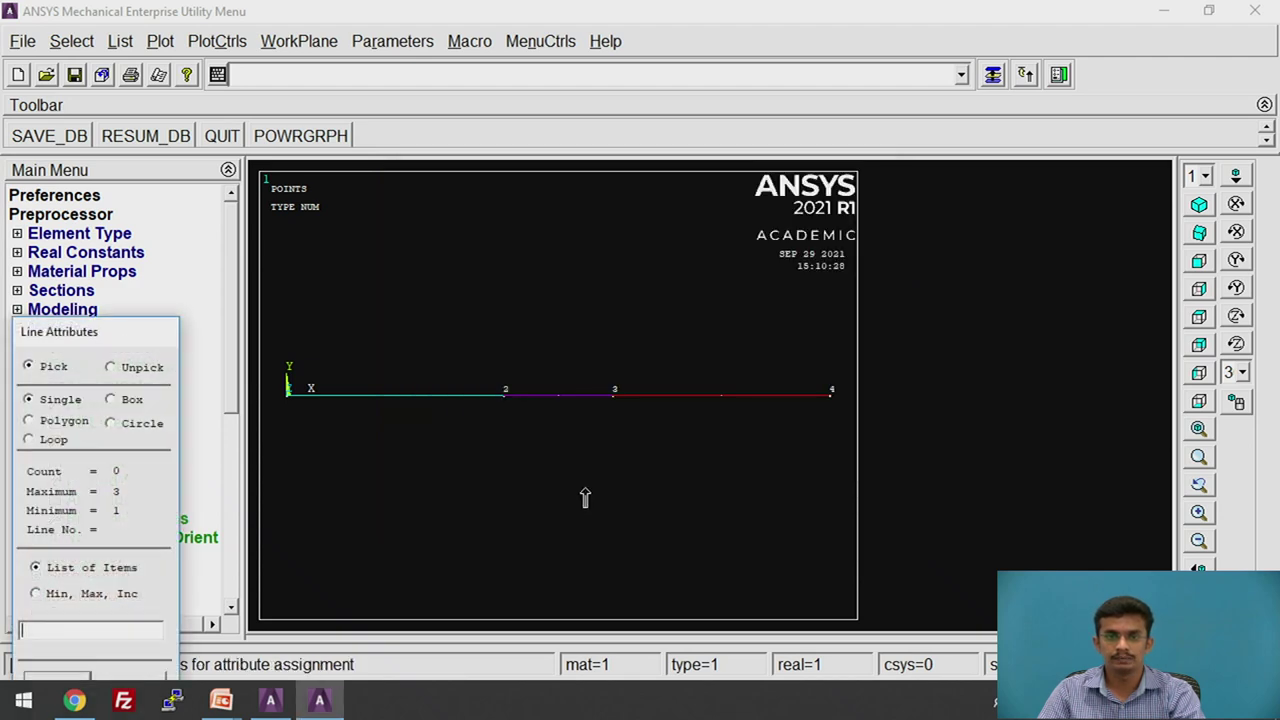
Step: Assign material 2 to line 2 between keypoints 2 and 3
click(558, 408)
drag(115, 325, 132, 151)
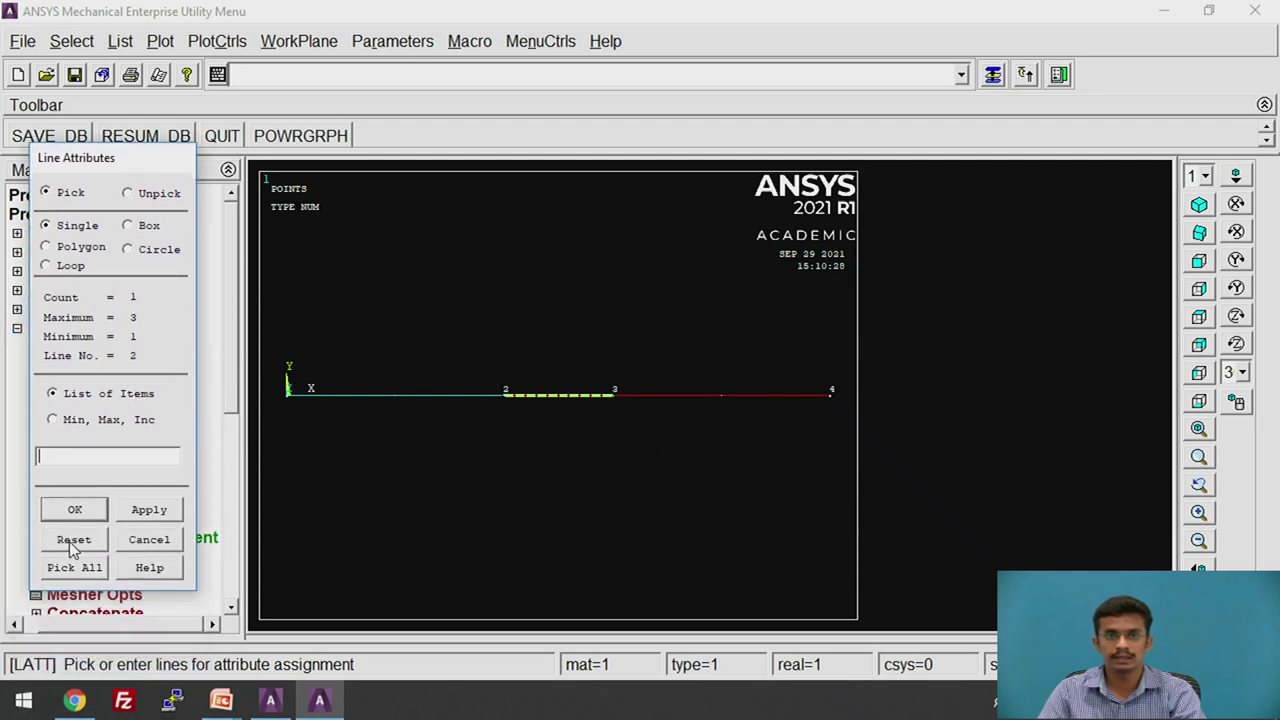
click(78, 509)
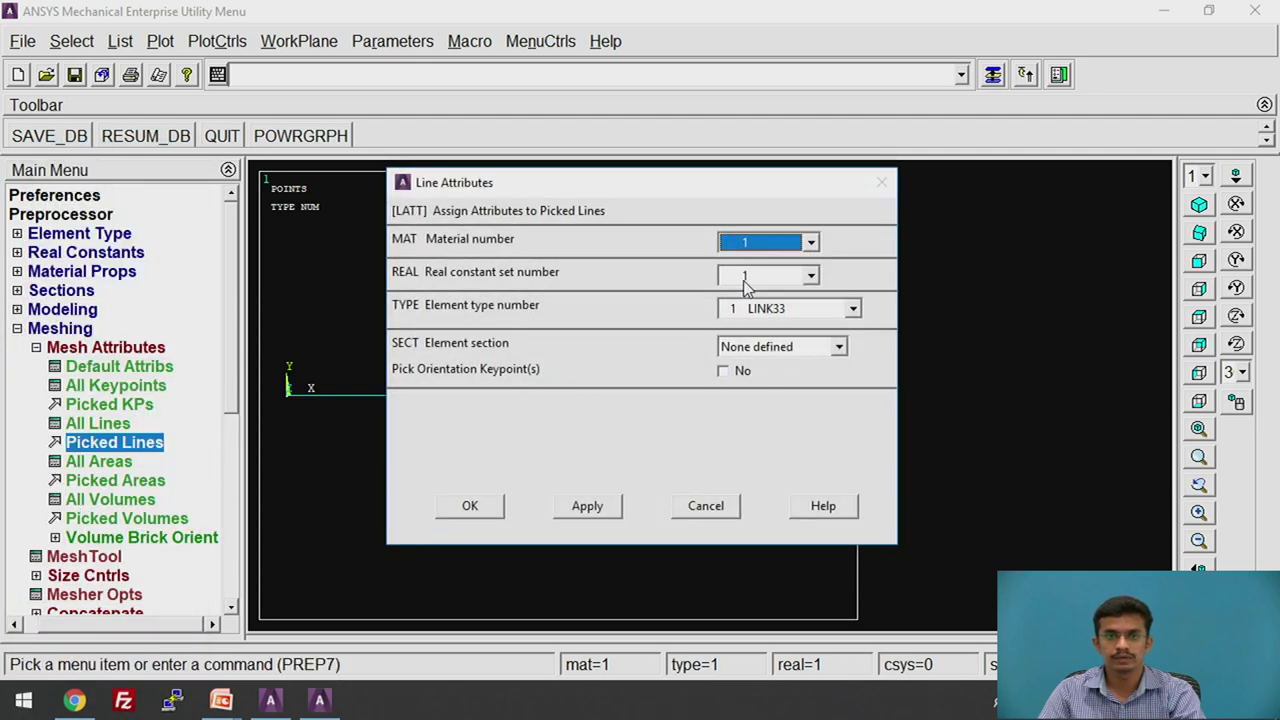
click(766, 246)
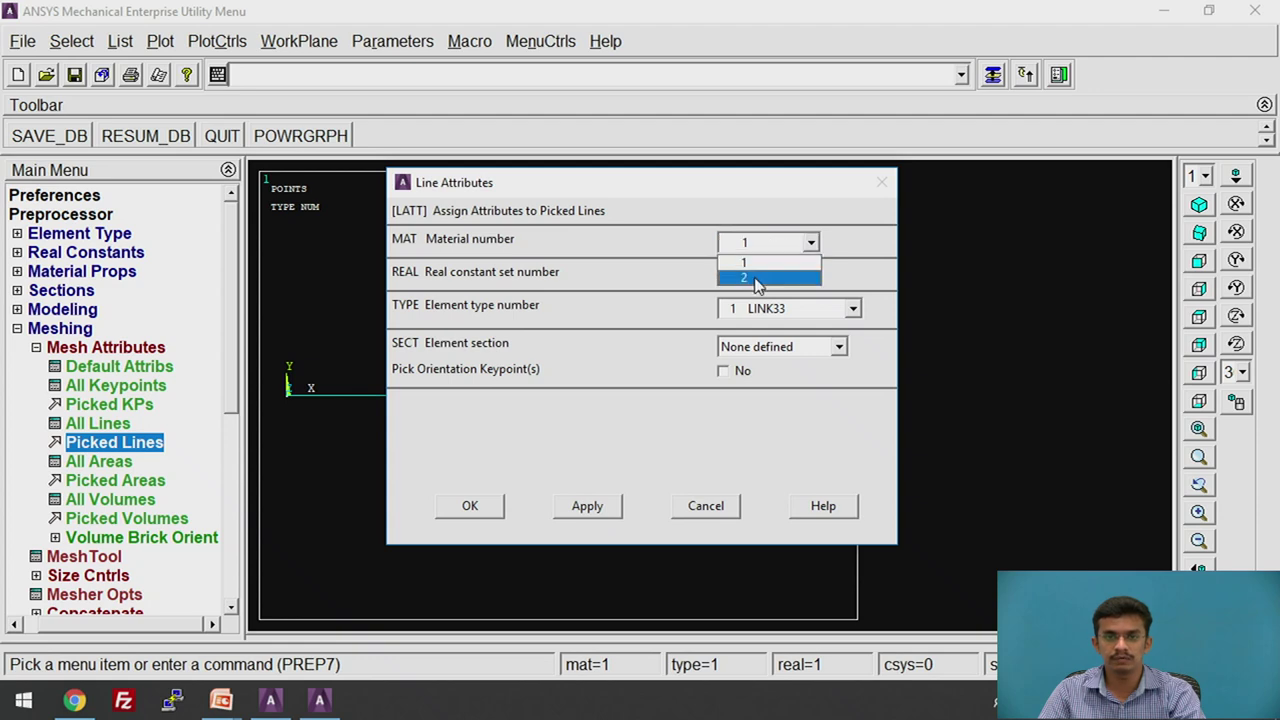
click(757, 278)
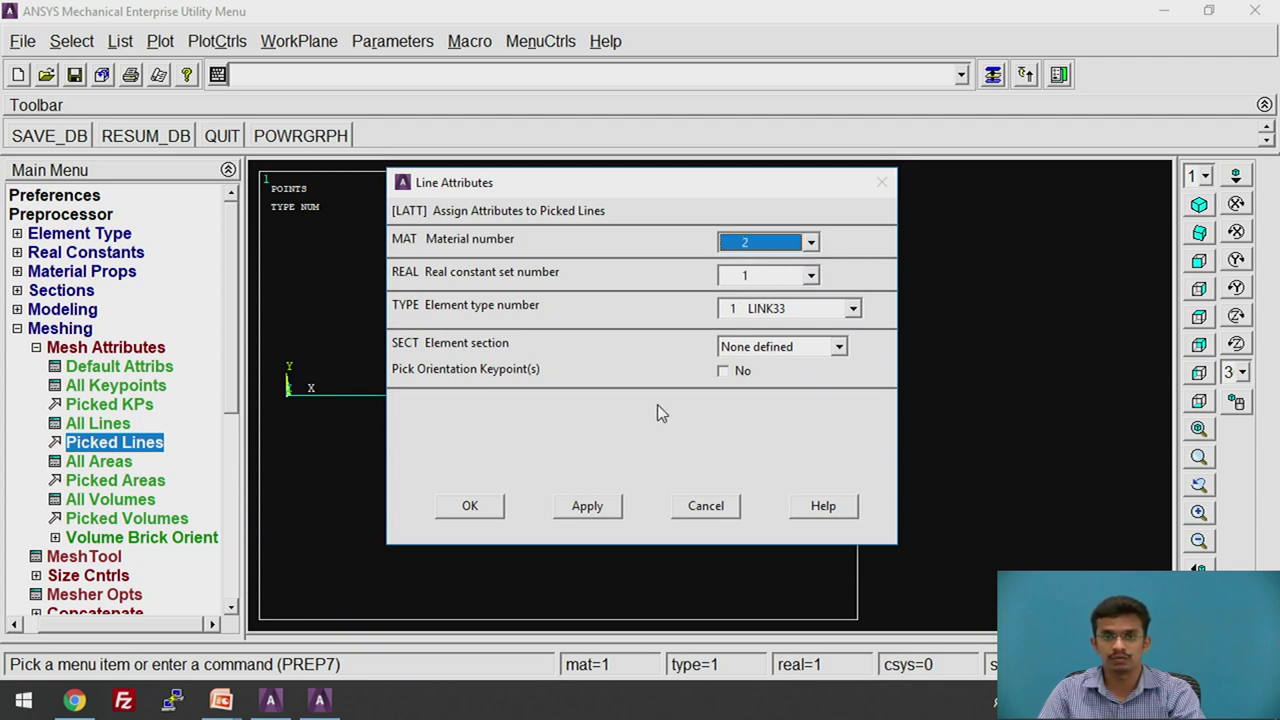
click(475, 515)
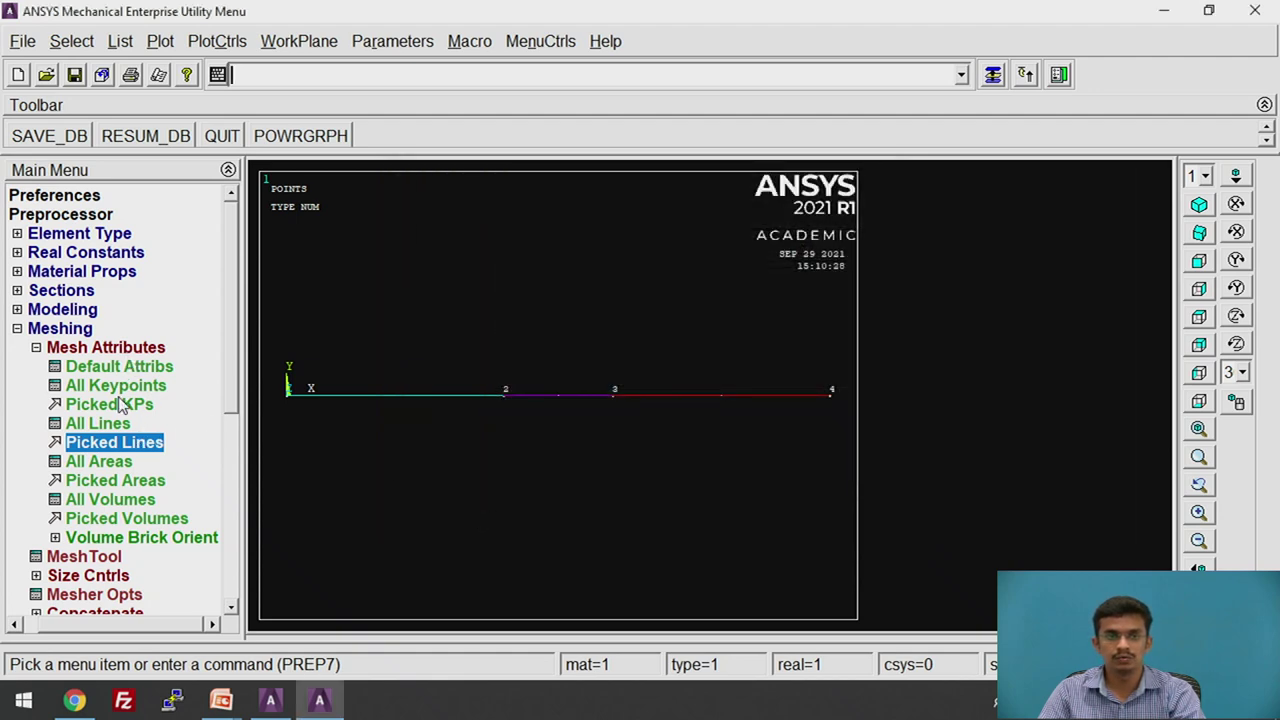
Step: Set lines 1, 2 and 3 to NDIV = 1 element division each via MeshTool
click(130, 347)
click(100, 368)
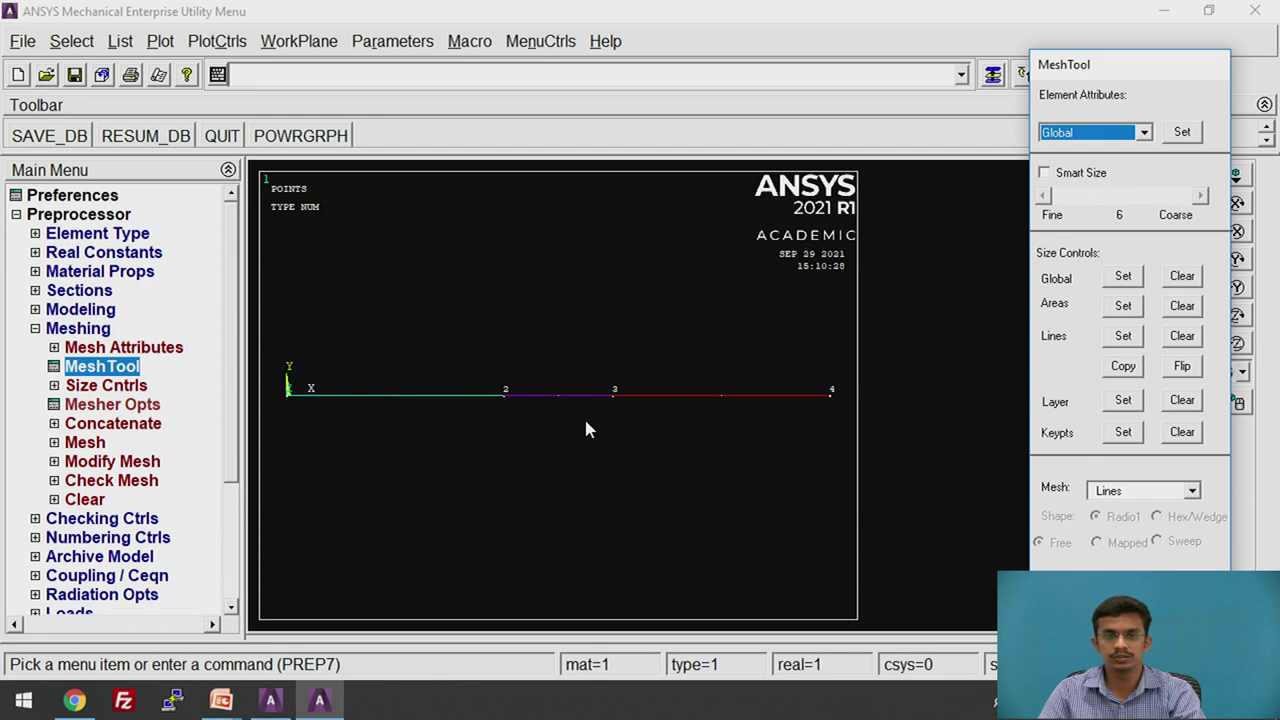
click(1123, 340)
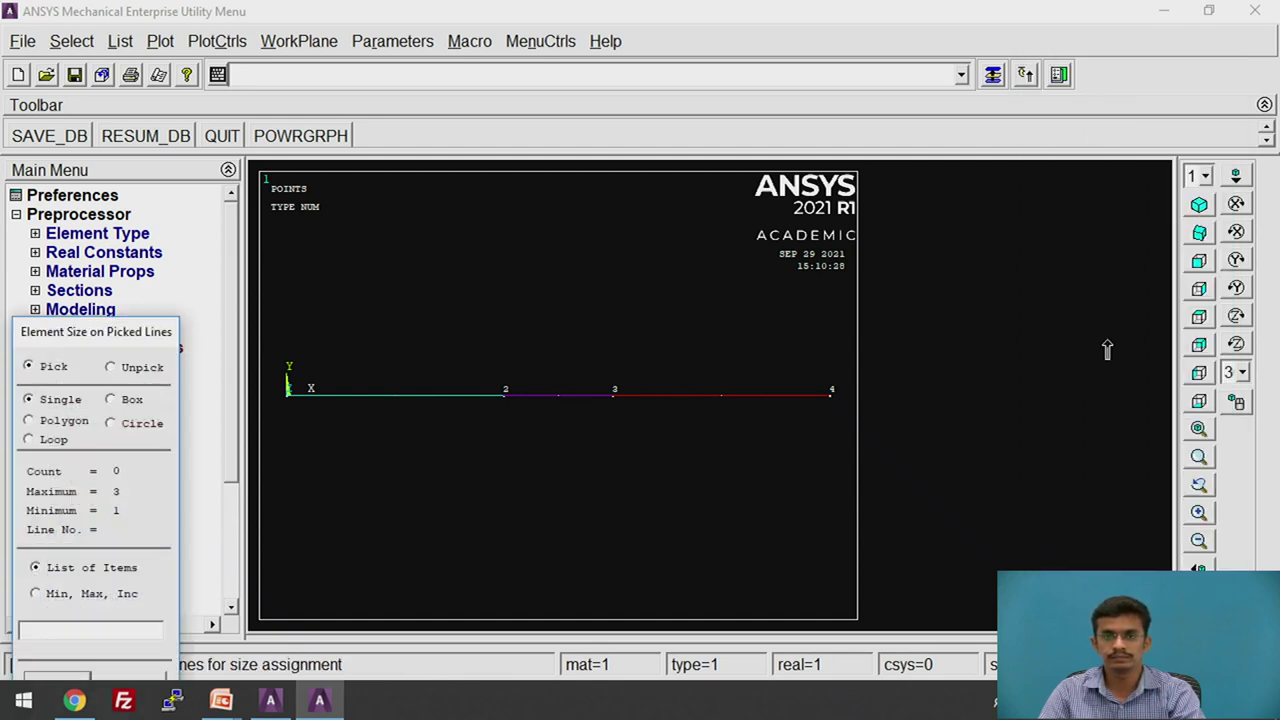
click(418, 443)
click(555, 463)
click(648, 463)
drag(152, 339, 133, 202)
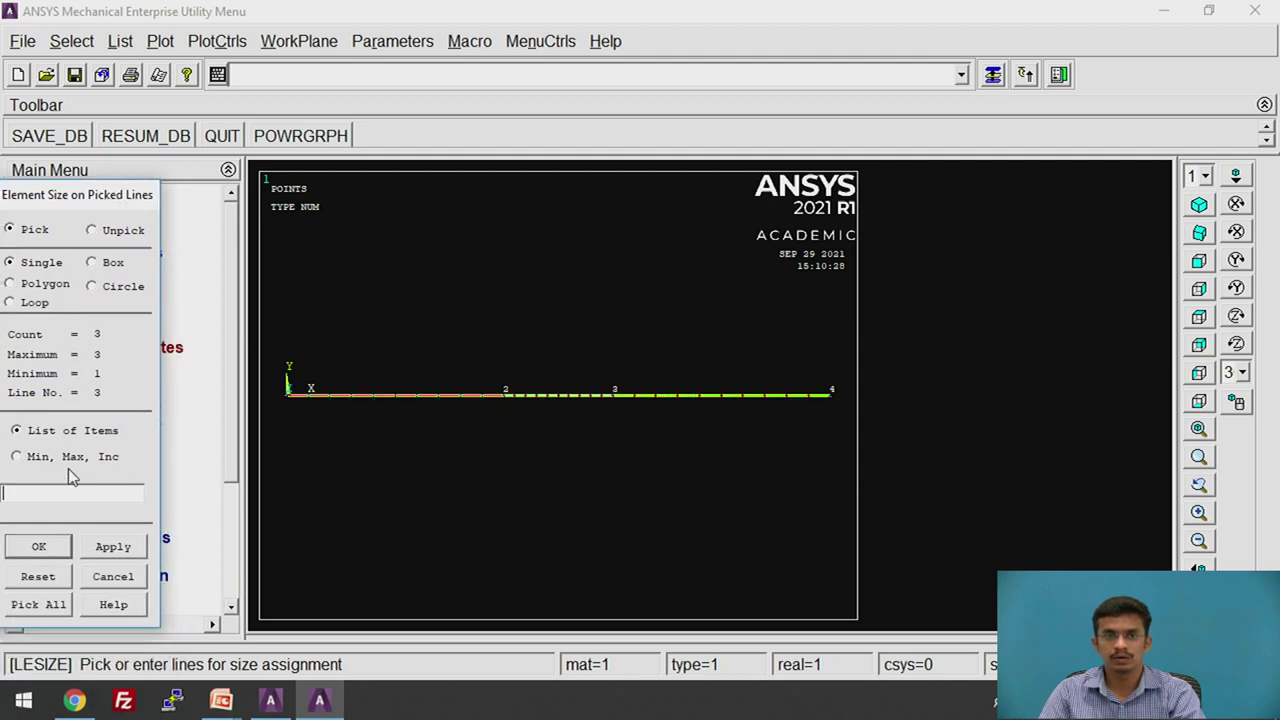
click(39, 547)
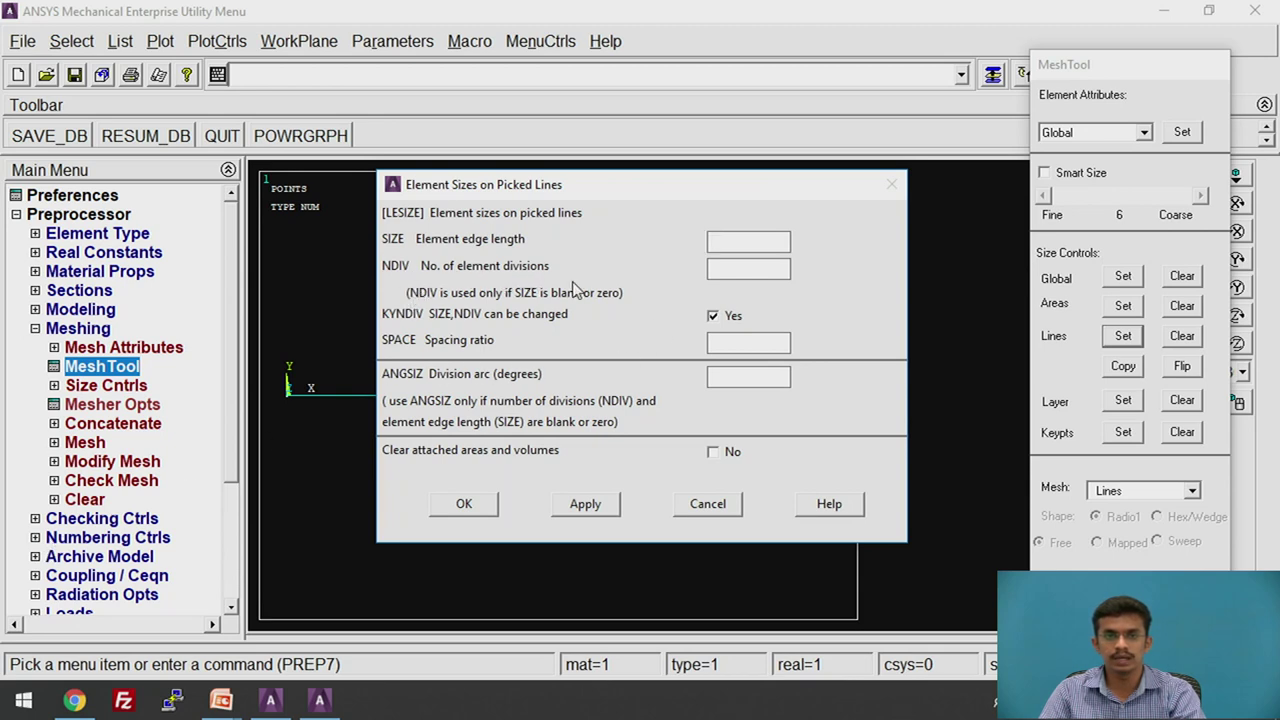
click(721, 268)
text(1)
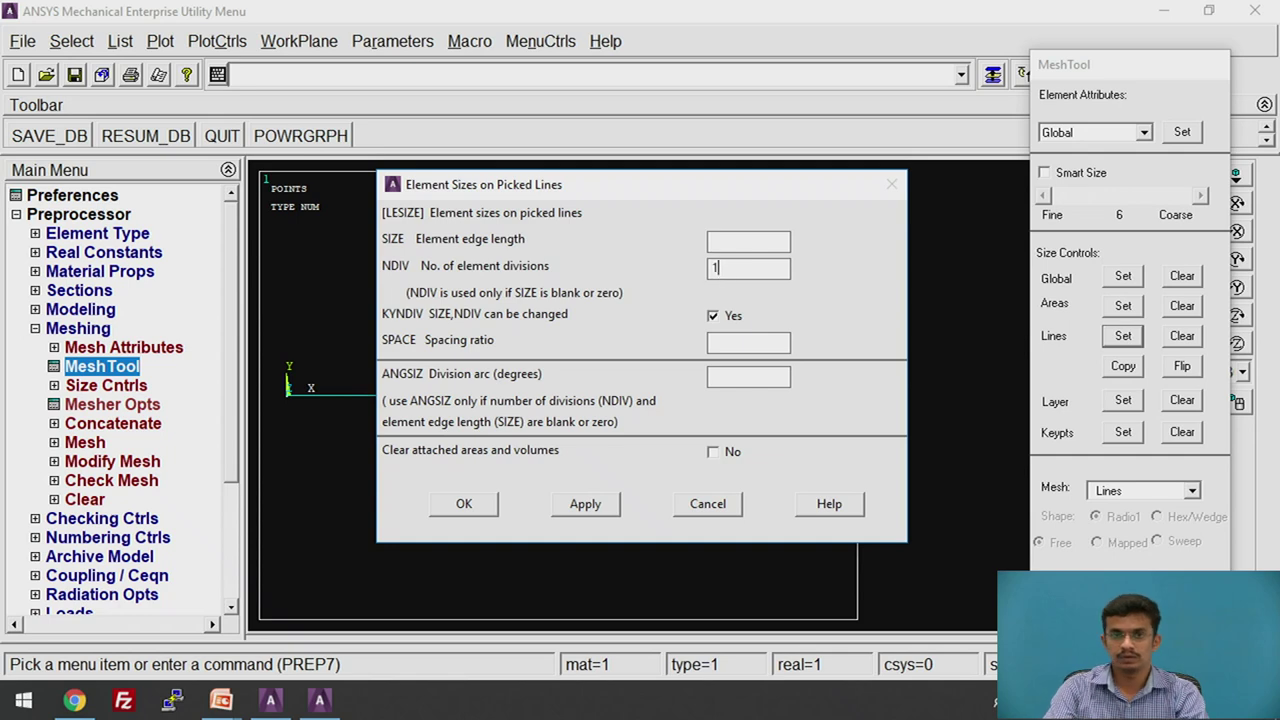
click(480, 504)
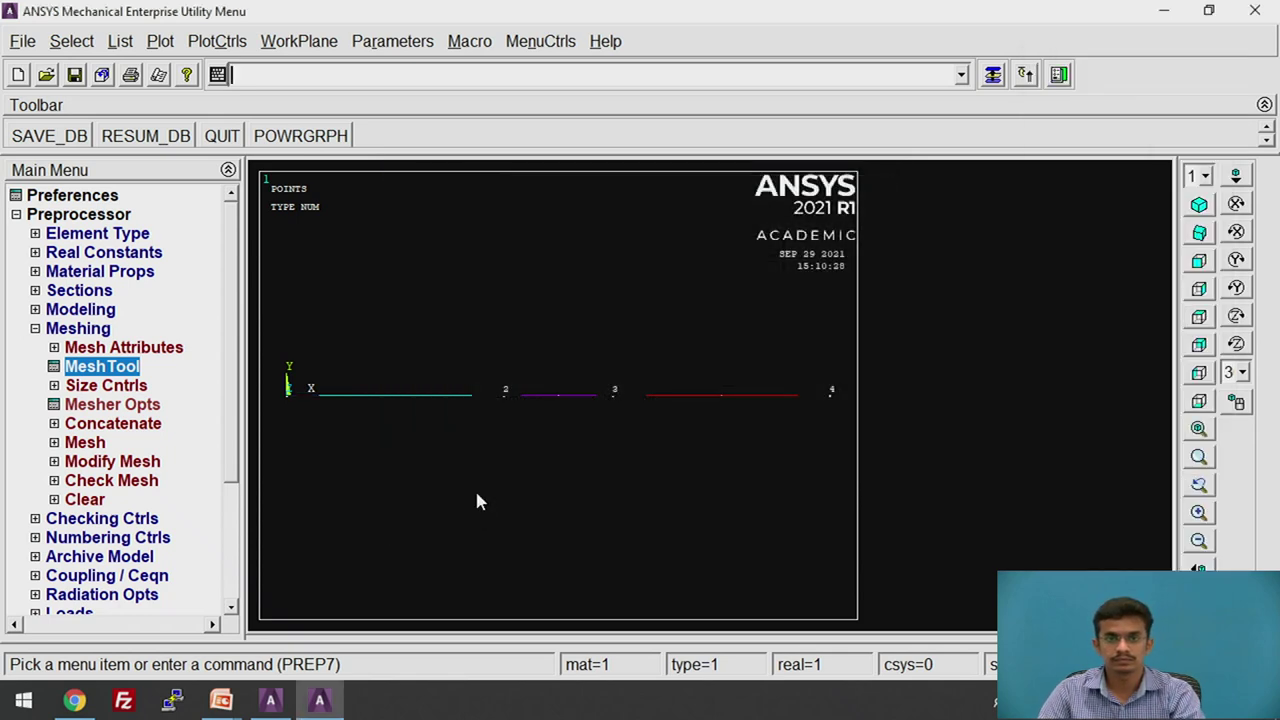
click(128, 370)
Step: Mesh all three rod lines with MeshTool's Mesh Lines, then tidy the Main Menu tree
drag(1085, 66, 925, 12)
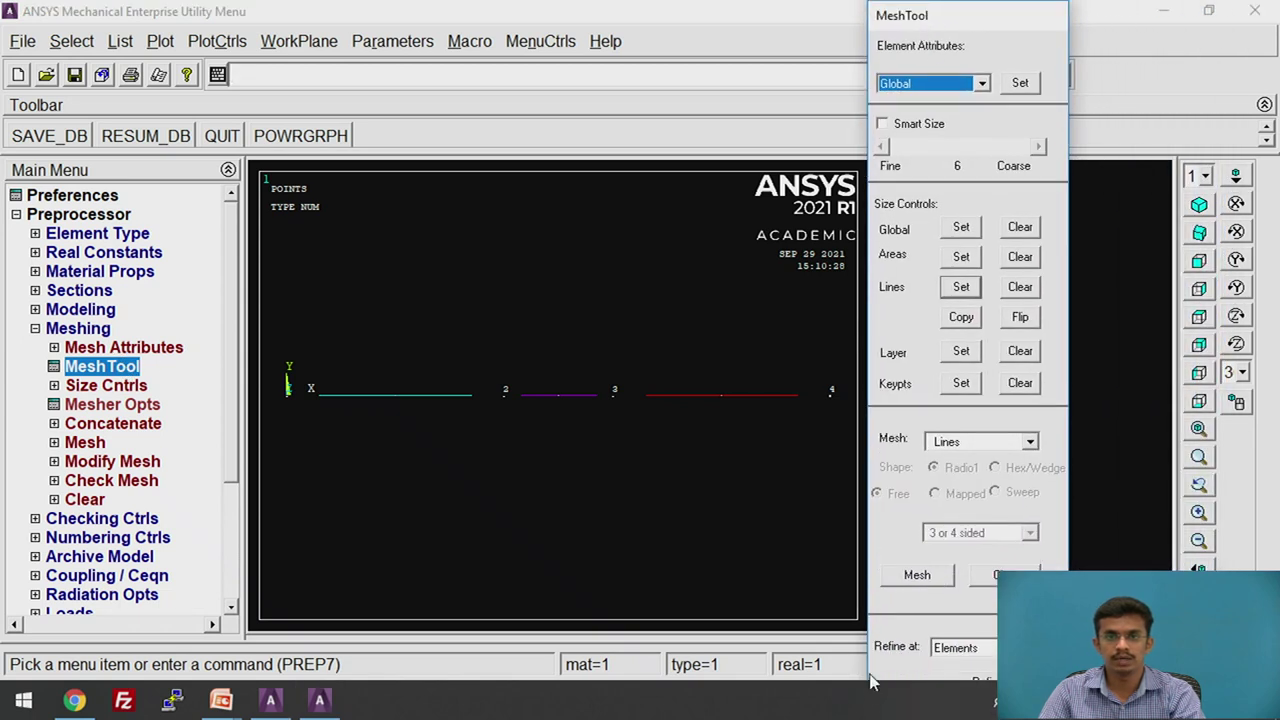
click(917, 574)
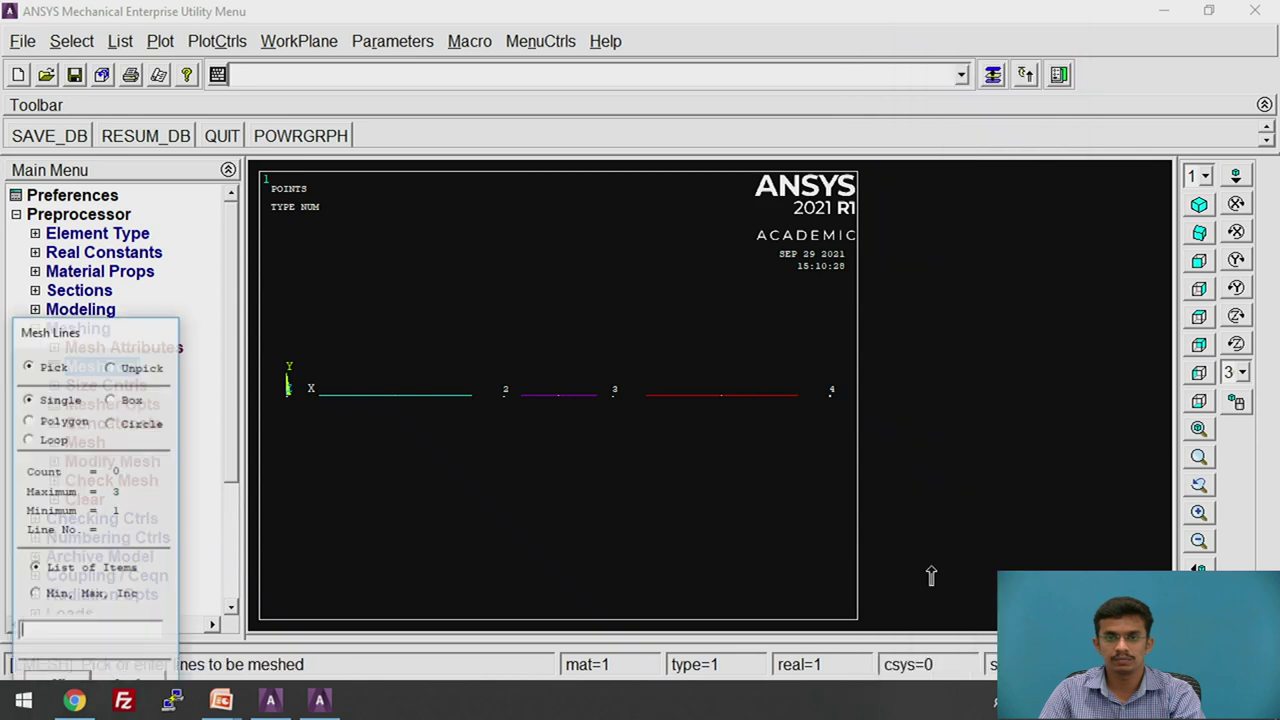
click(492, 450)
click(559, 436)
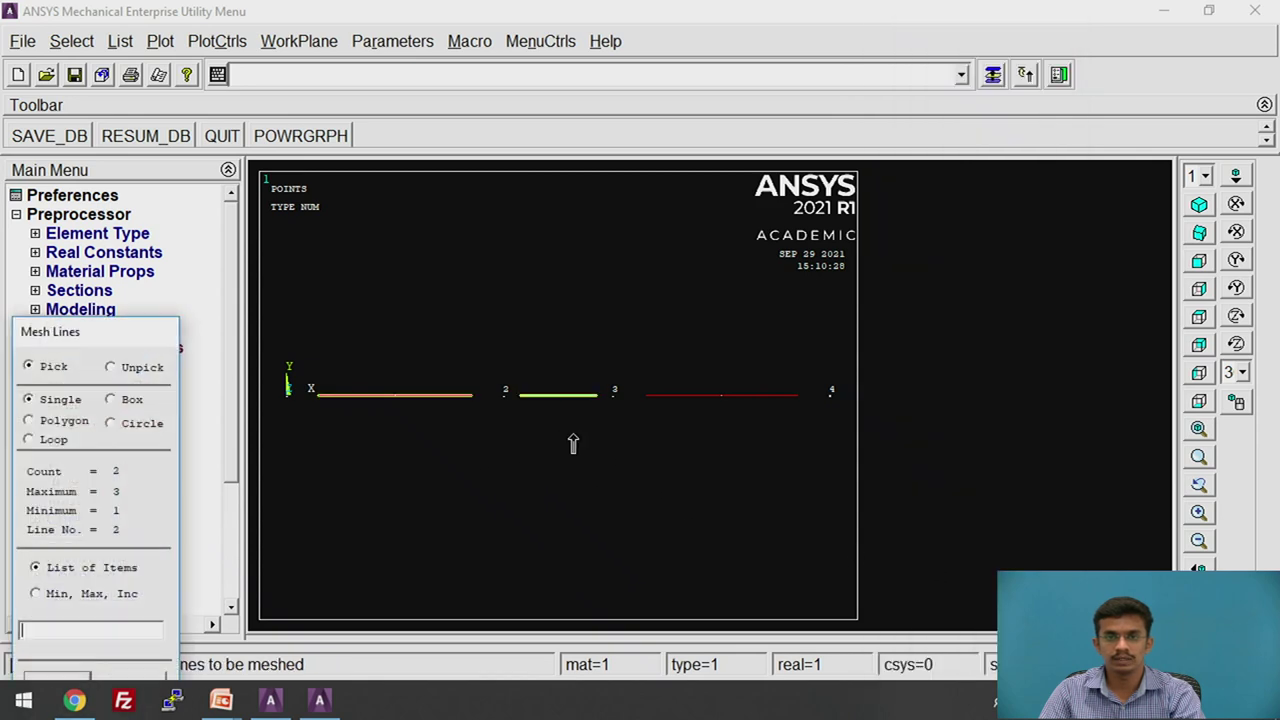
click(692, 430)
drag(140, 335, 165, 128)
click(83, 475)
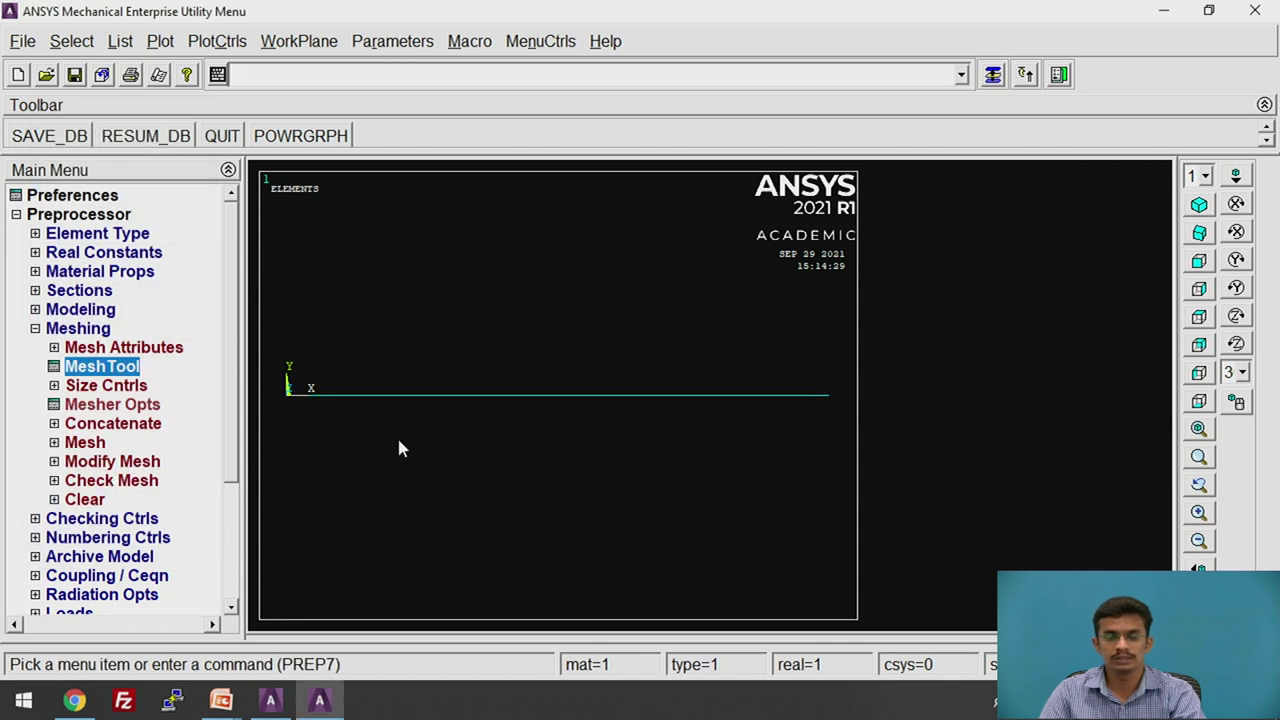
click(90, 331)
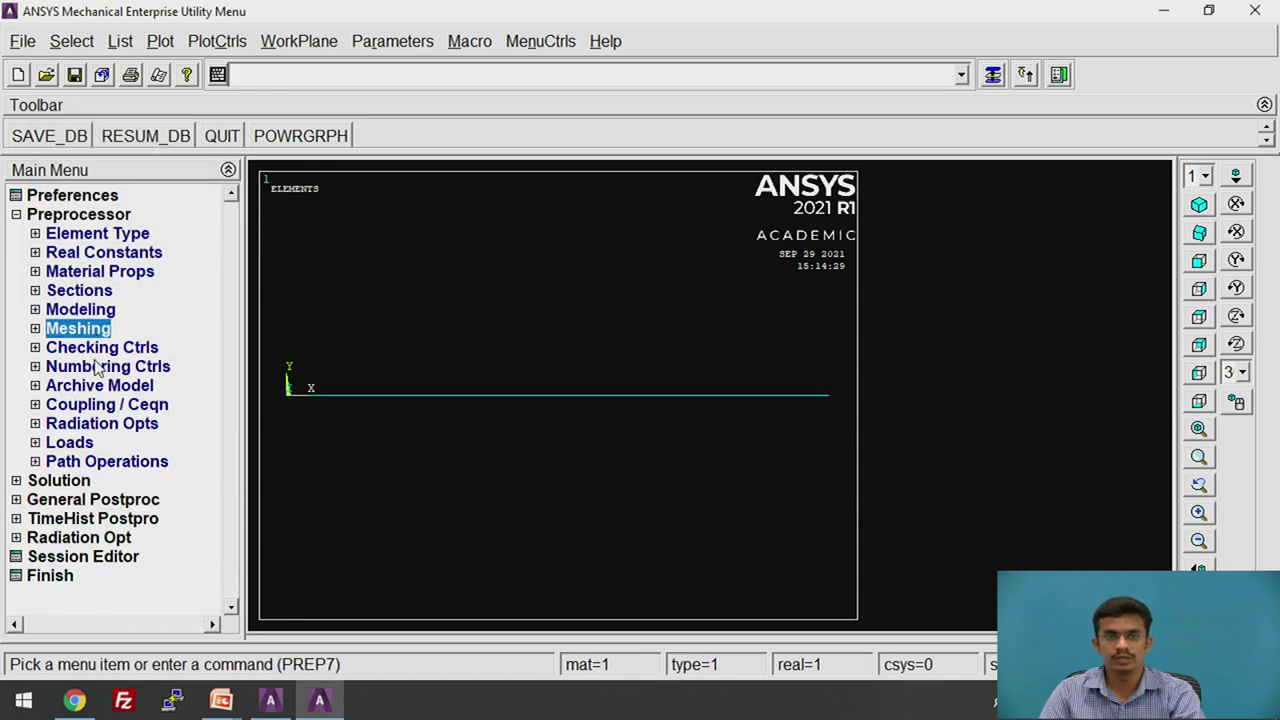
click(70, 443)
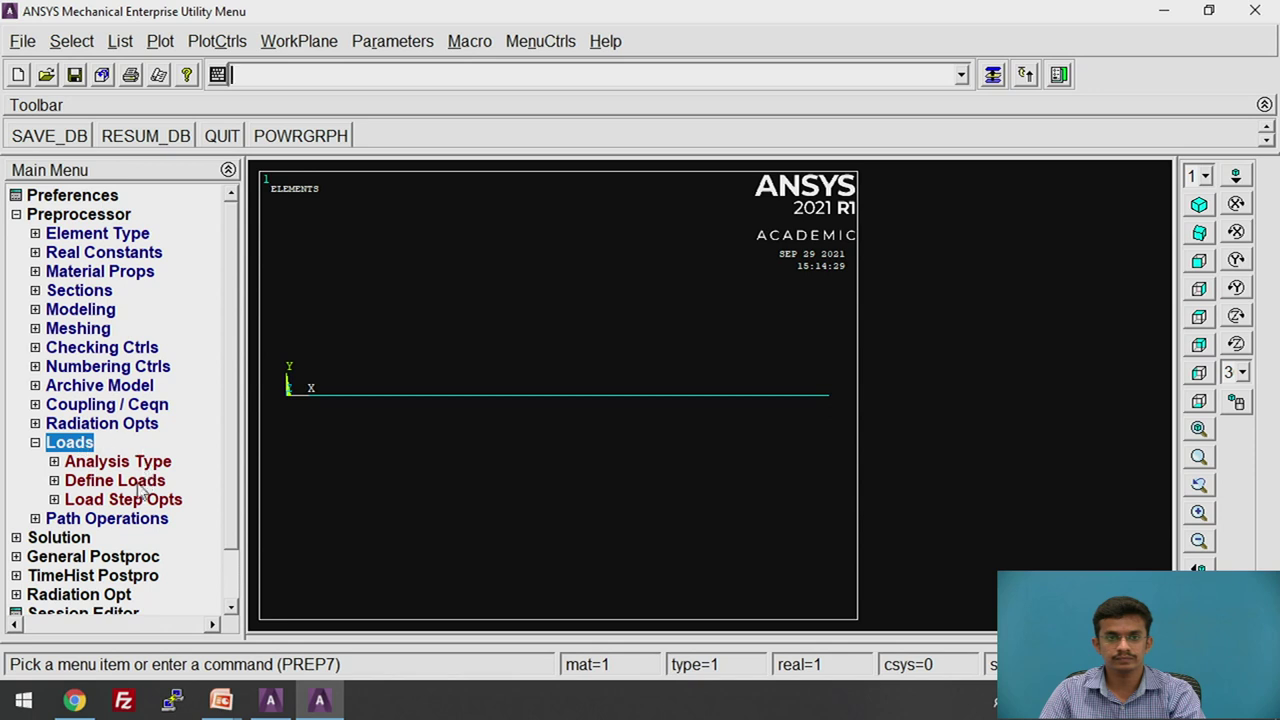
Step: Expand Define Loads > Apply > Thermal > Temperature to reveal the keypoint, line, area and node options
click(118, 482)
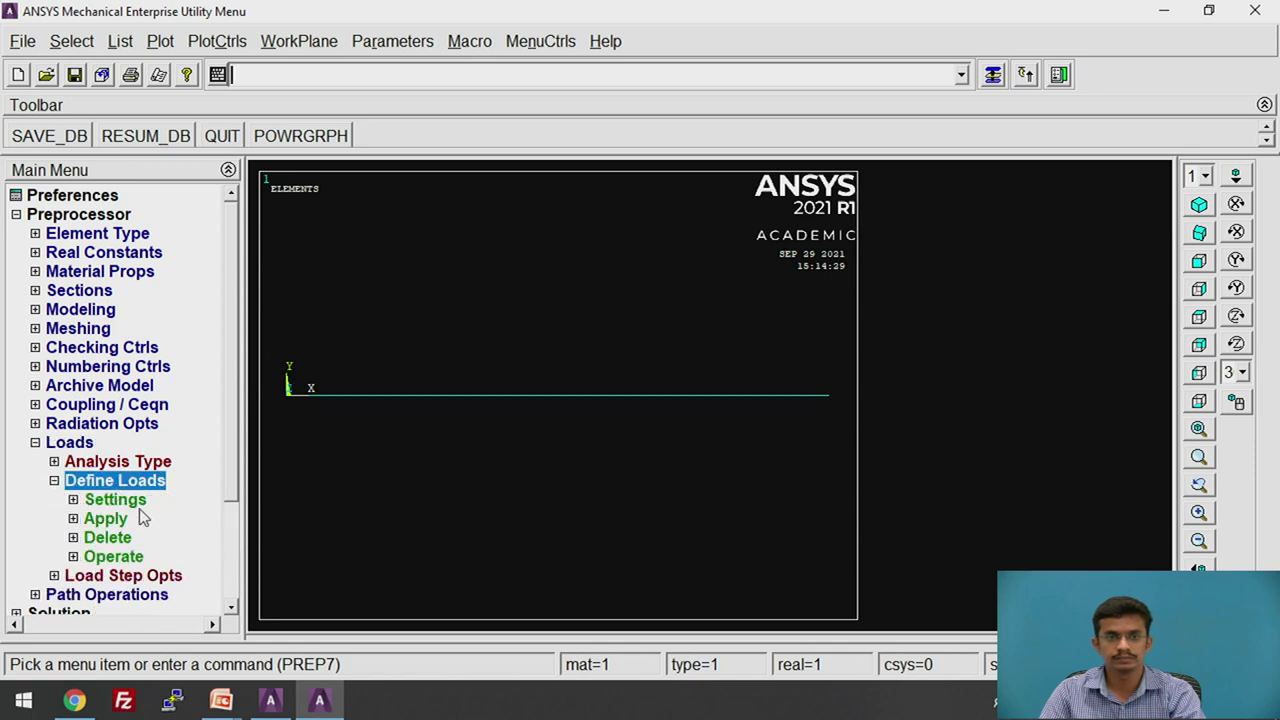
click(110, 520)
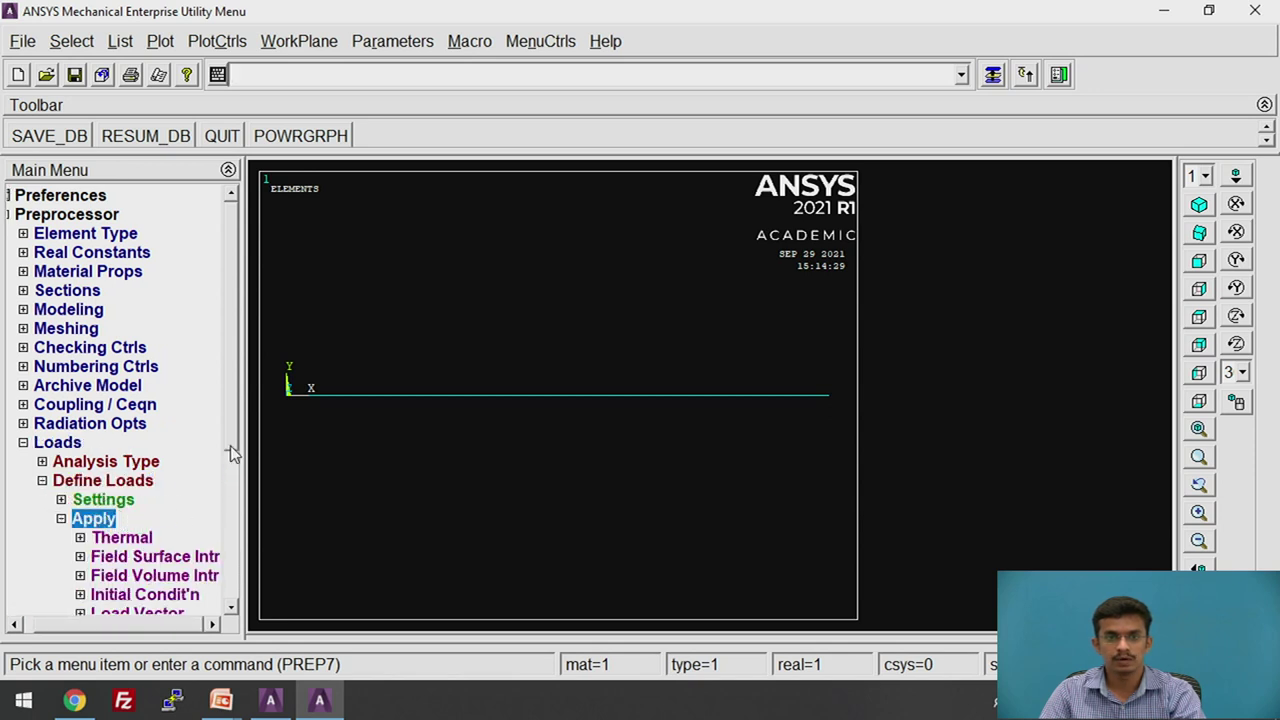
drag(231, 453, 232, 499)
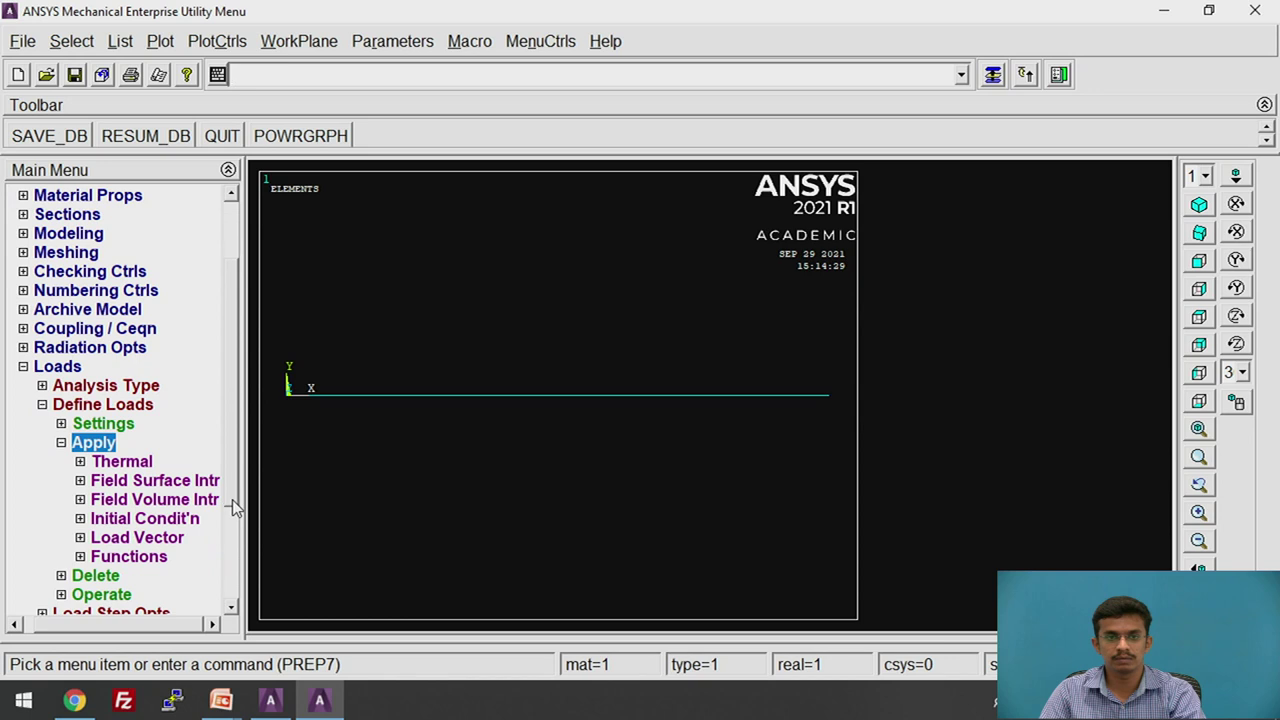
click(121, 462)
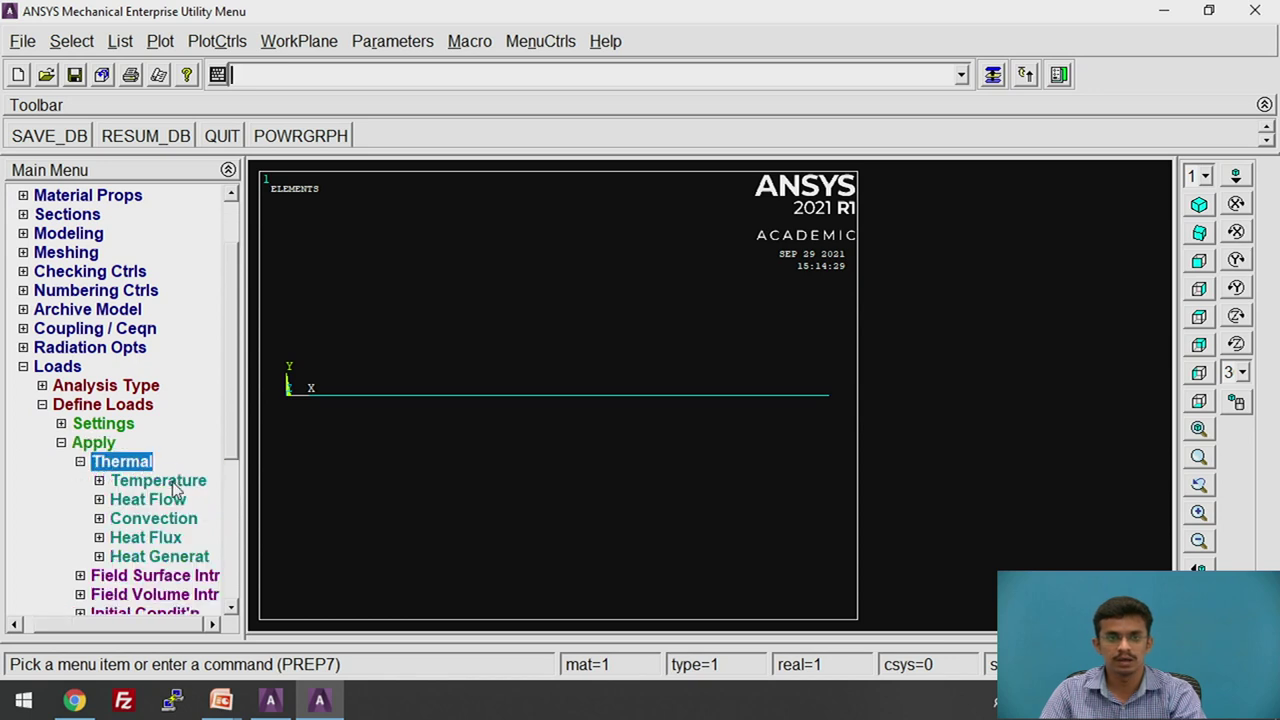
click(175, 483)
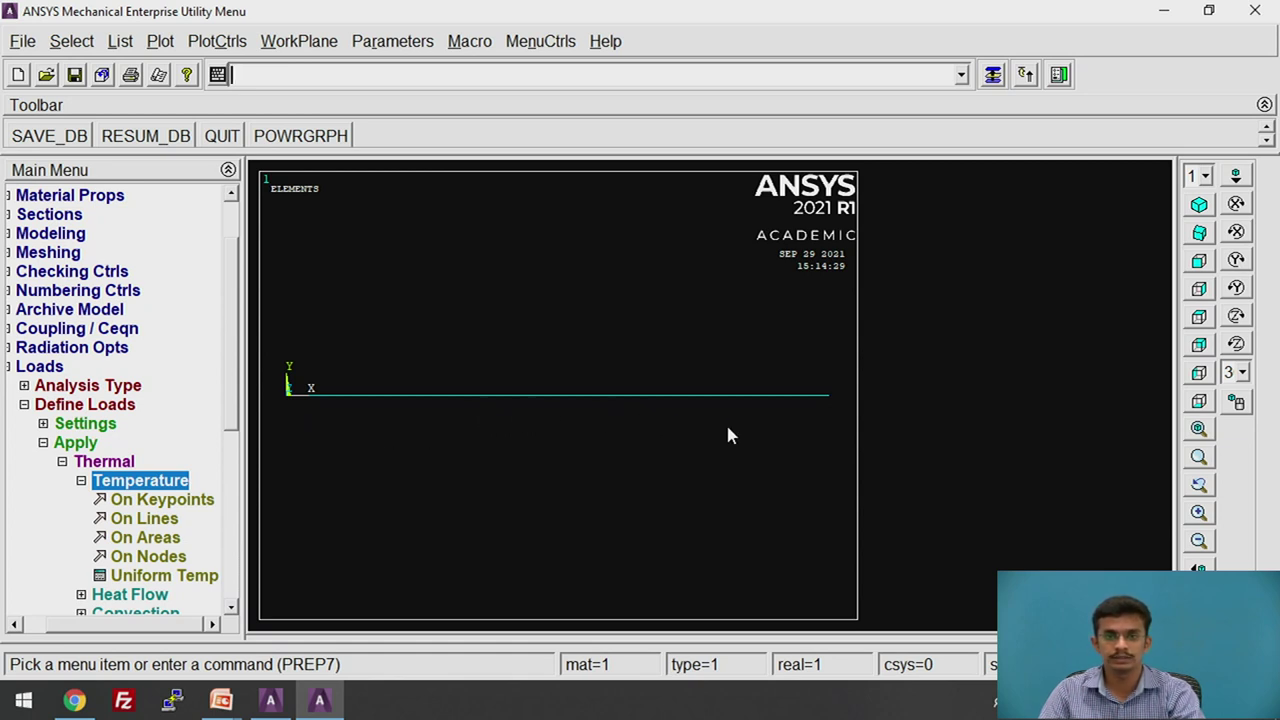
Step: Pick keypoint 1 at the rod's left end for a temperature load
click(160, 499)
click(303, 436)
mouse_move(152, 337)
mouse_down()
mouse_move(132, 123)
mouse_move(193, 143)
mouse_up()
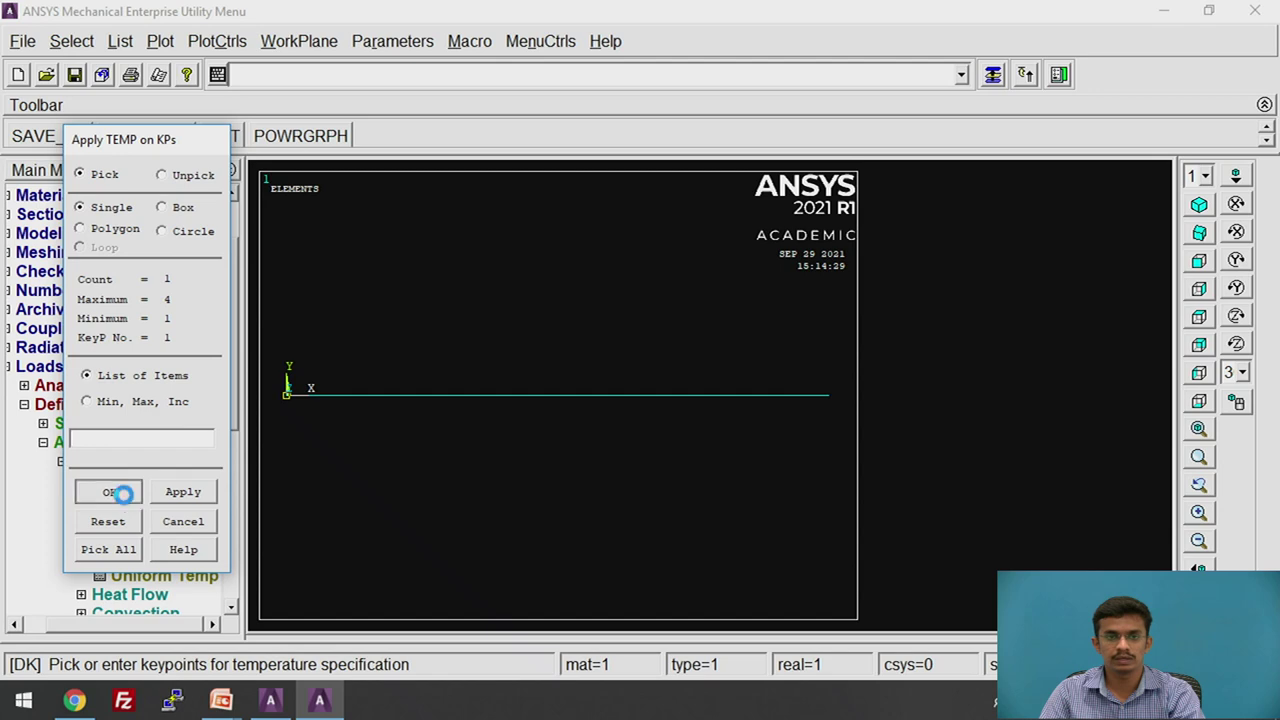
click(125, 497)
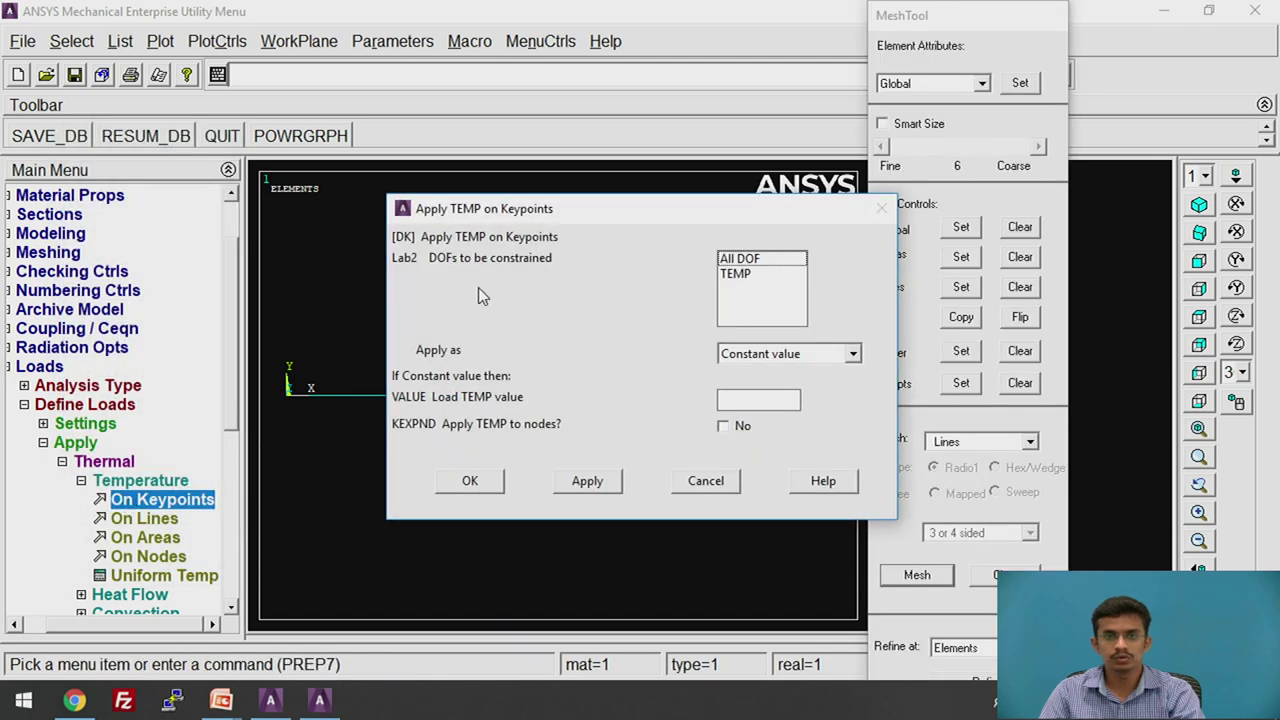
Step: Constrain only TEMP on keypoint 1 with a value of 200
click(743, 276)
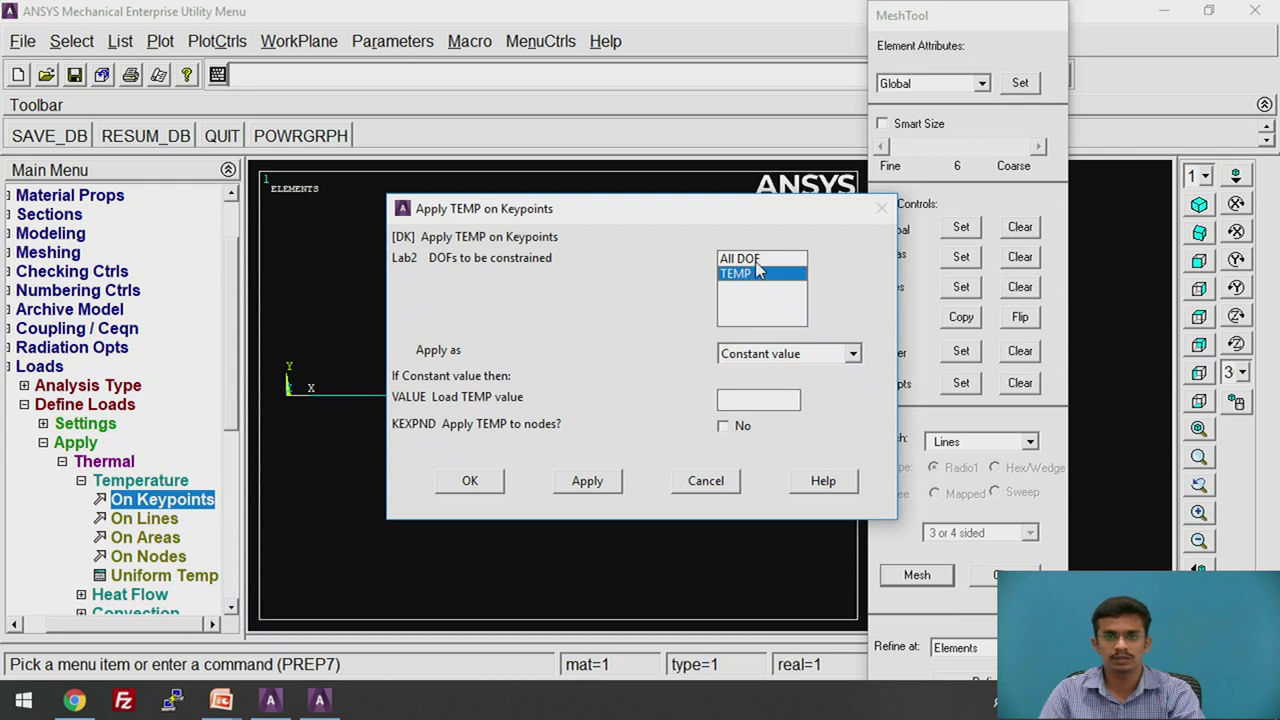
ctrl+click(755, 261)
click(745, 275)
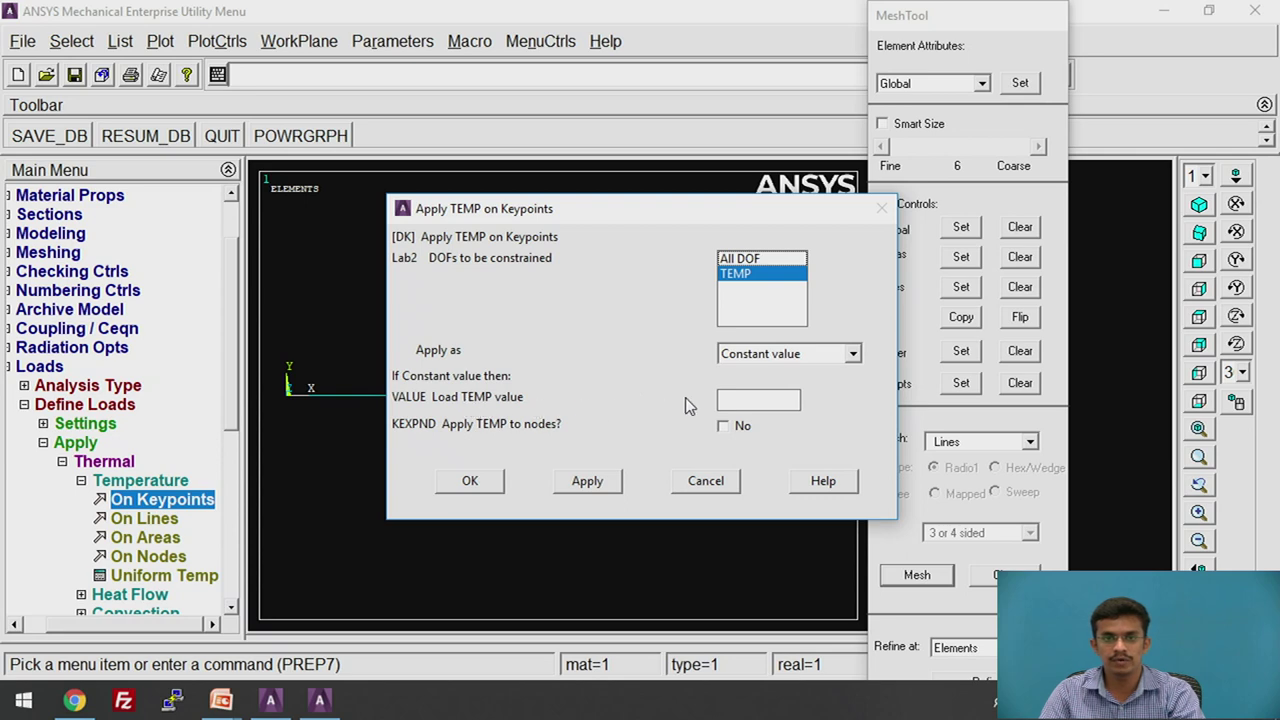
click(736, 399)
text(200)
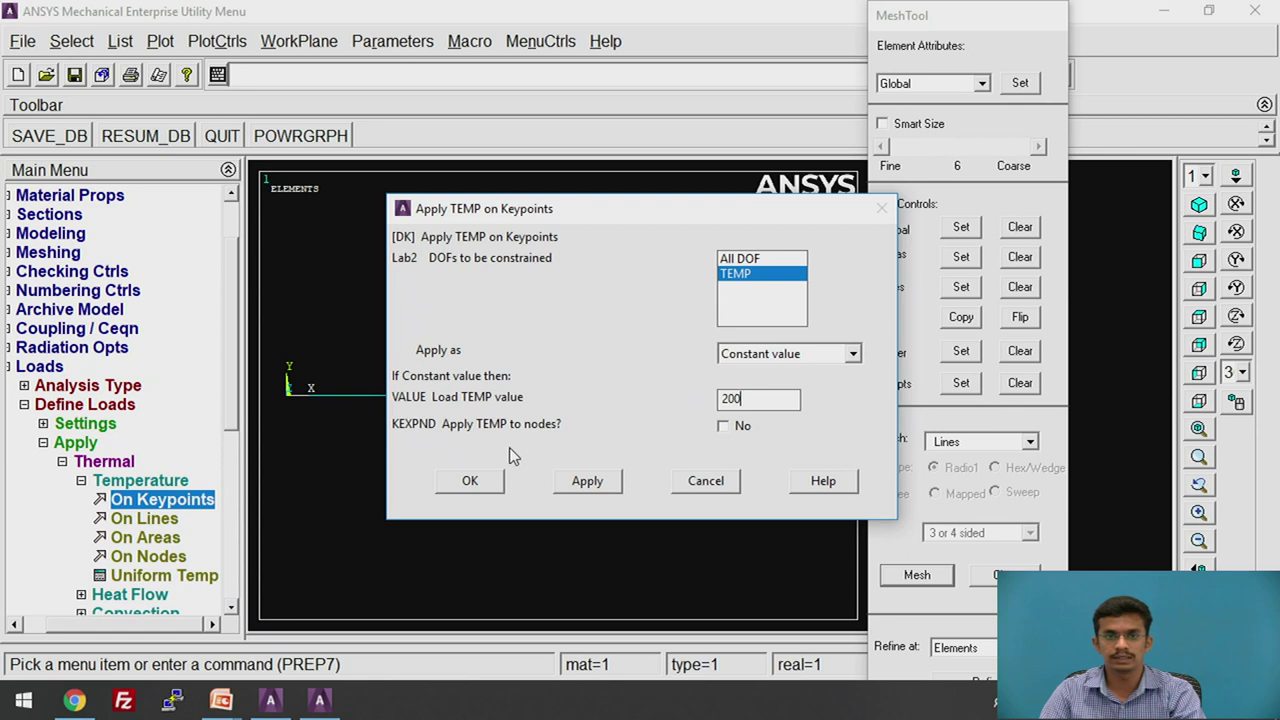
click(470, 481)
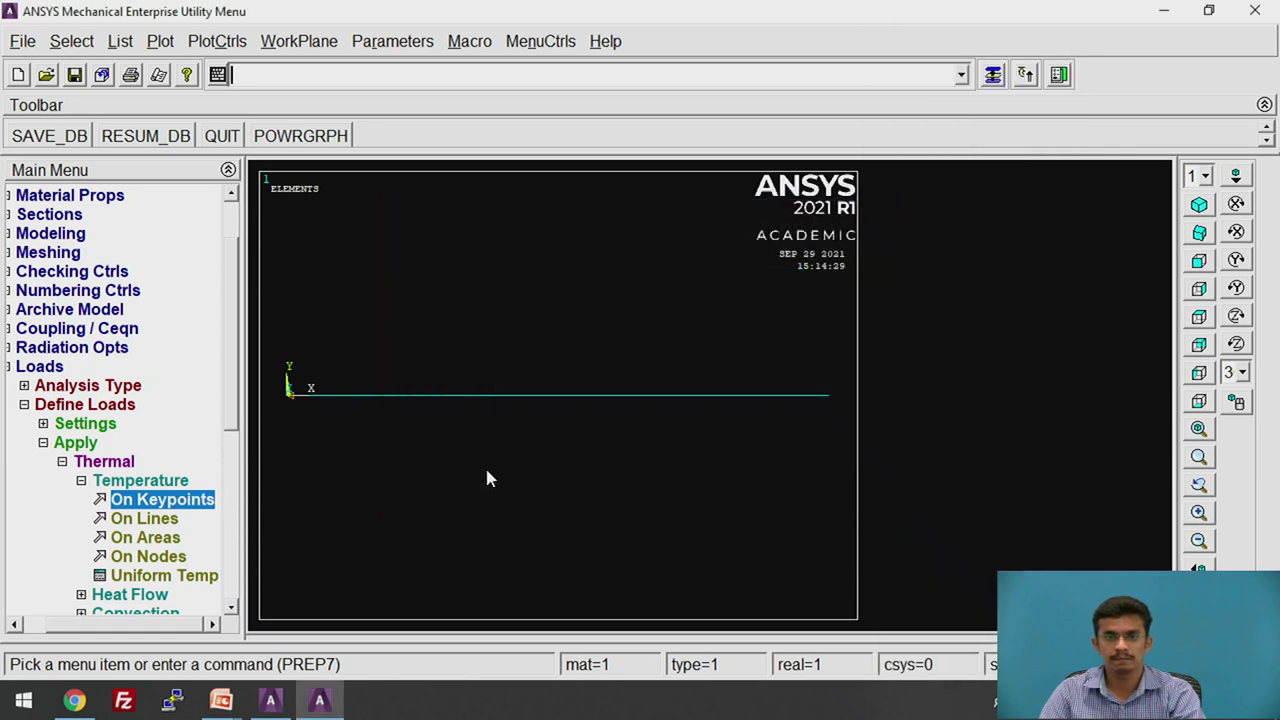
Step: Apply a temperature of 20 to keypoint 4 at the rod's right end
click(160, 502)
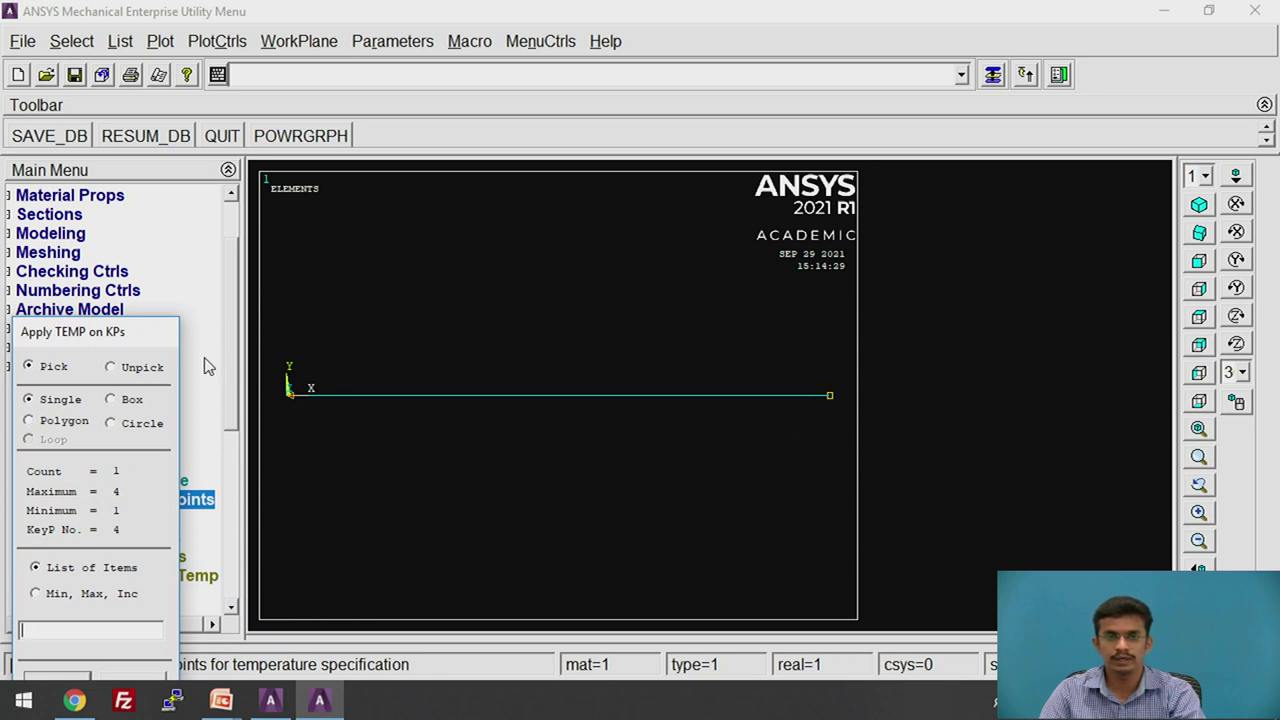
drag(132, 334, 186, 159)
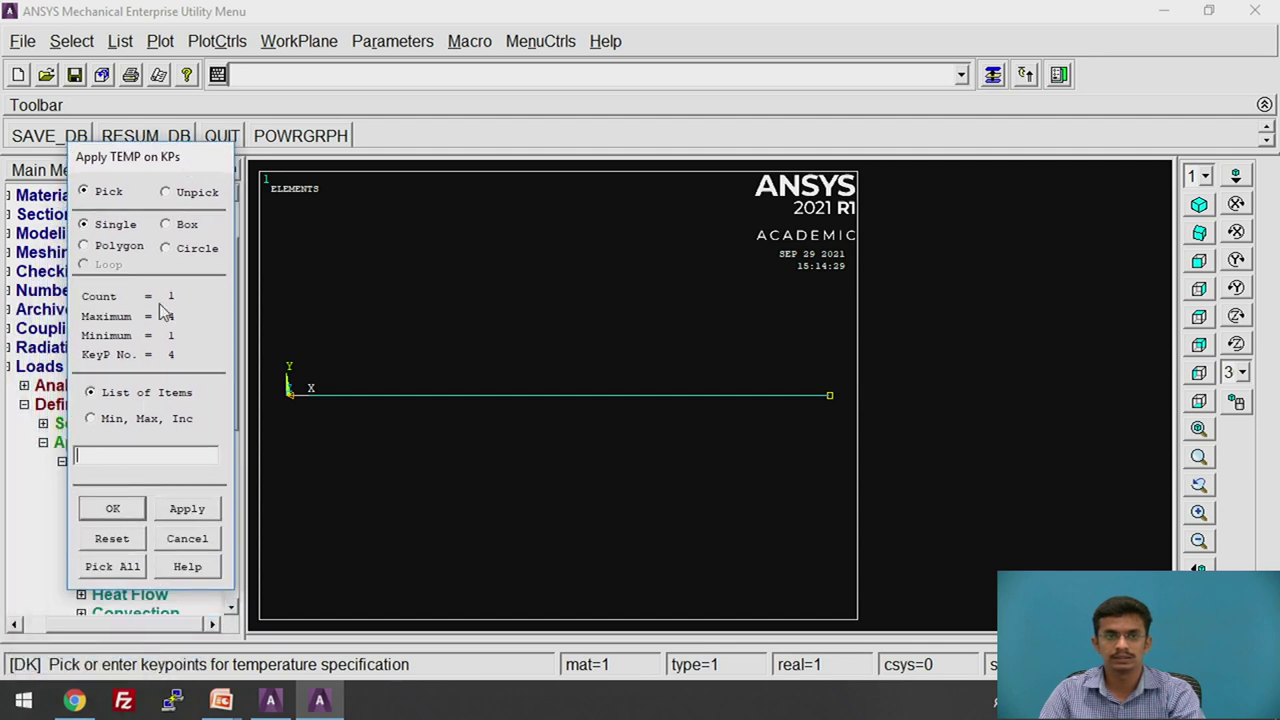
click(126, 516)
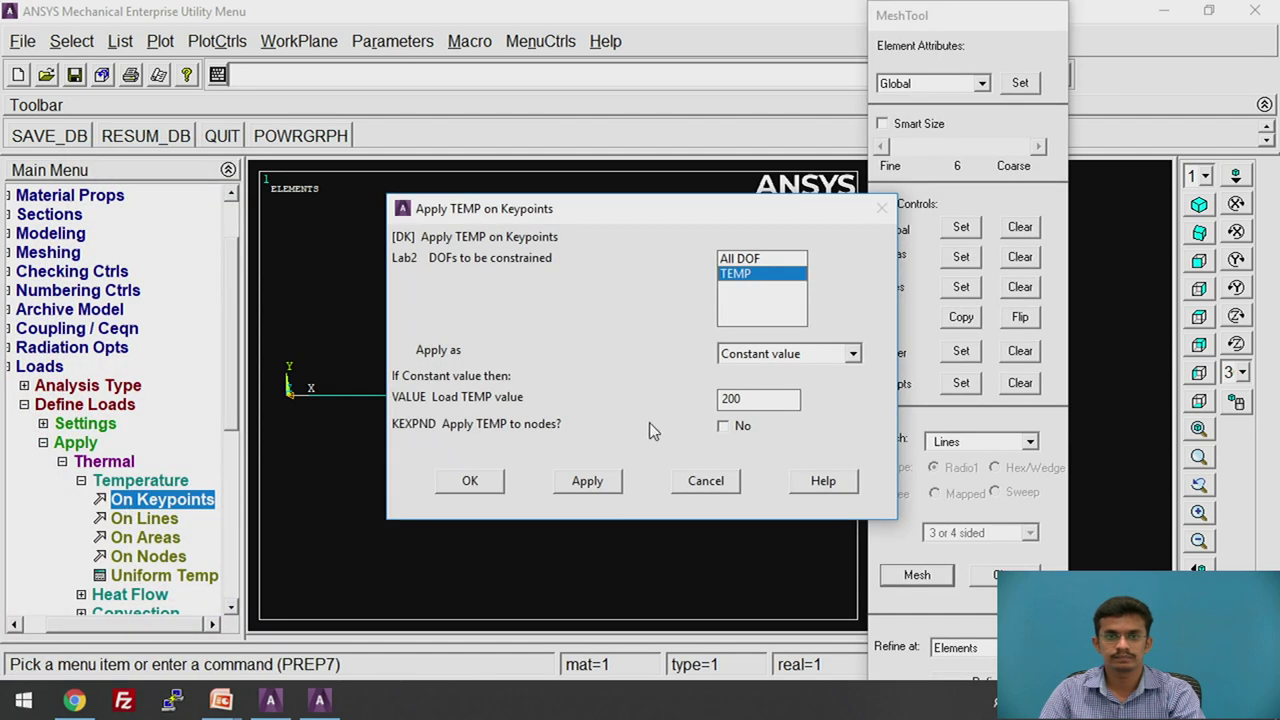
double_click(763, 401)
text(20)
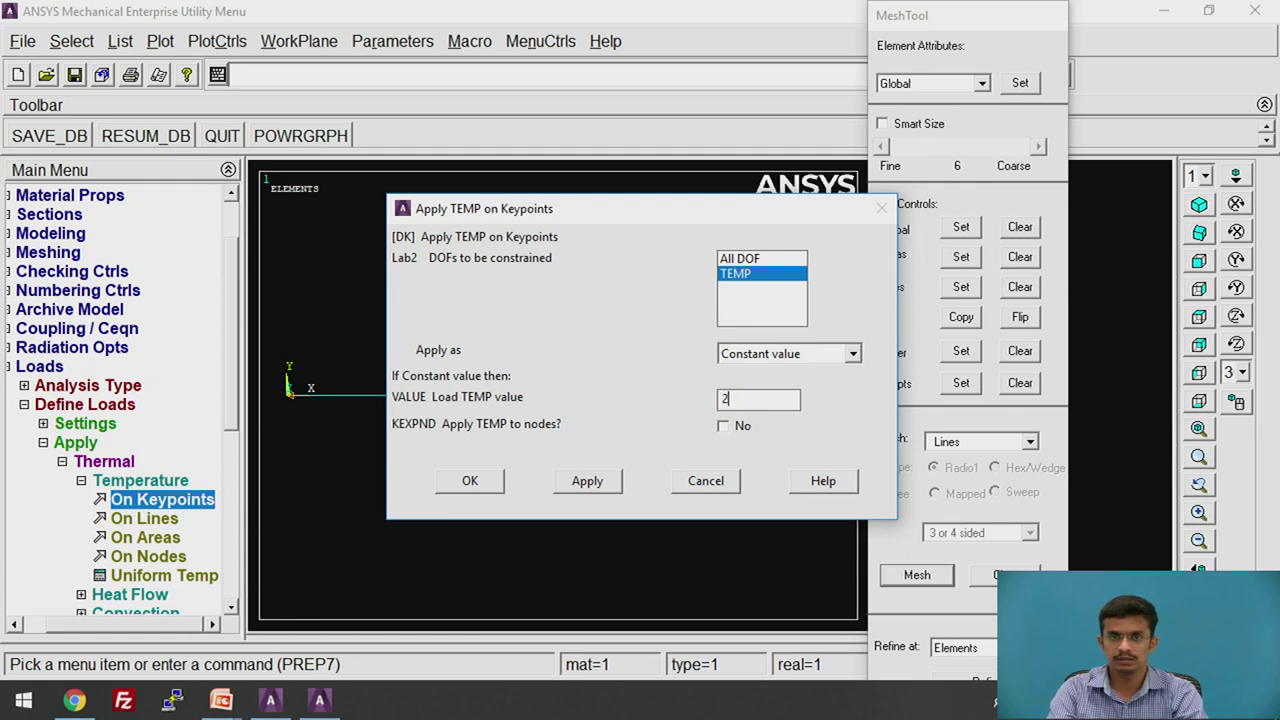
click(470, 481)
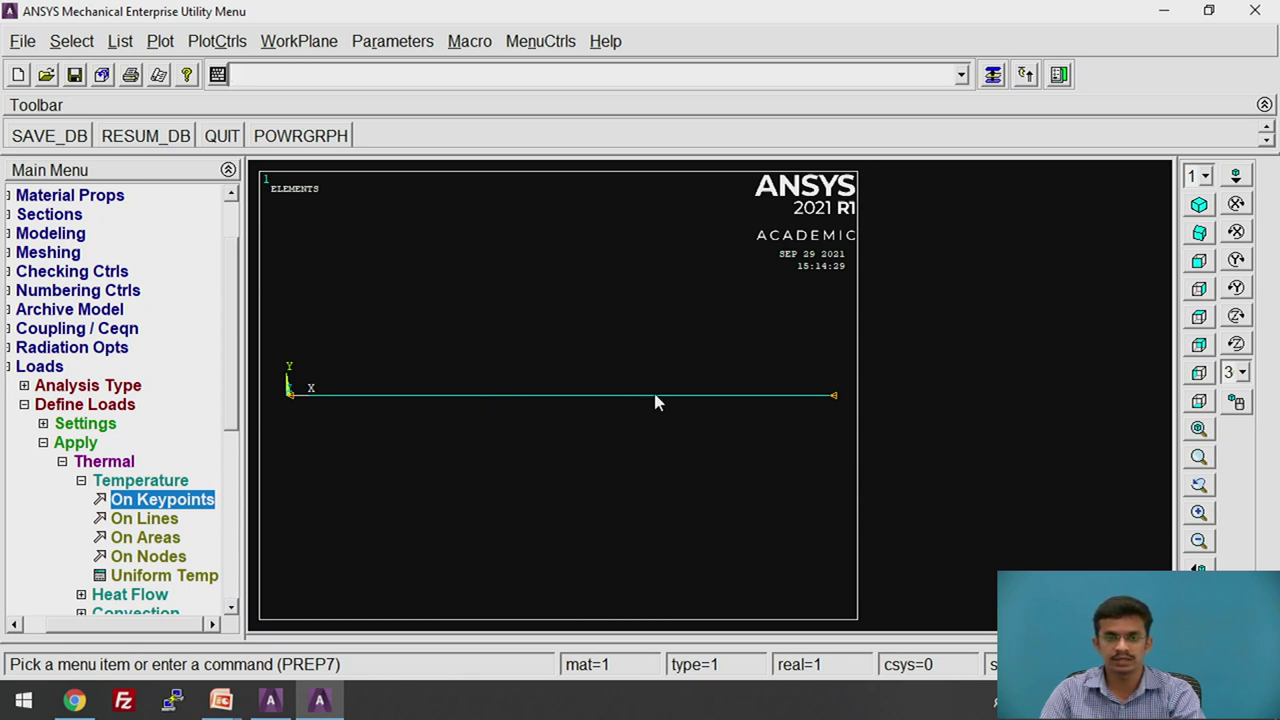
Step: Collapse the Thermal, Apply and Loads branches of the Main Menu tree
click(98, 462)
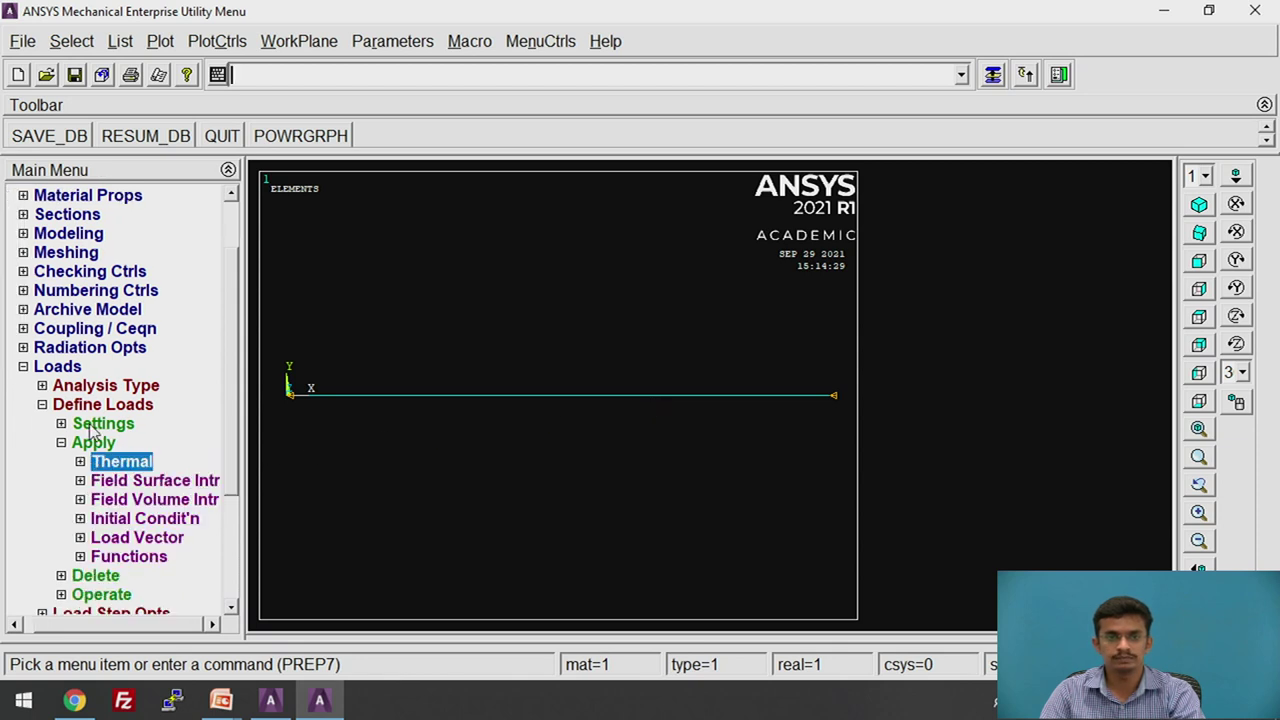
click(92, 425)
click(76, 371)
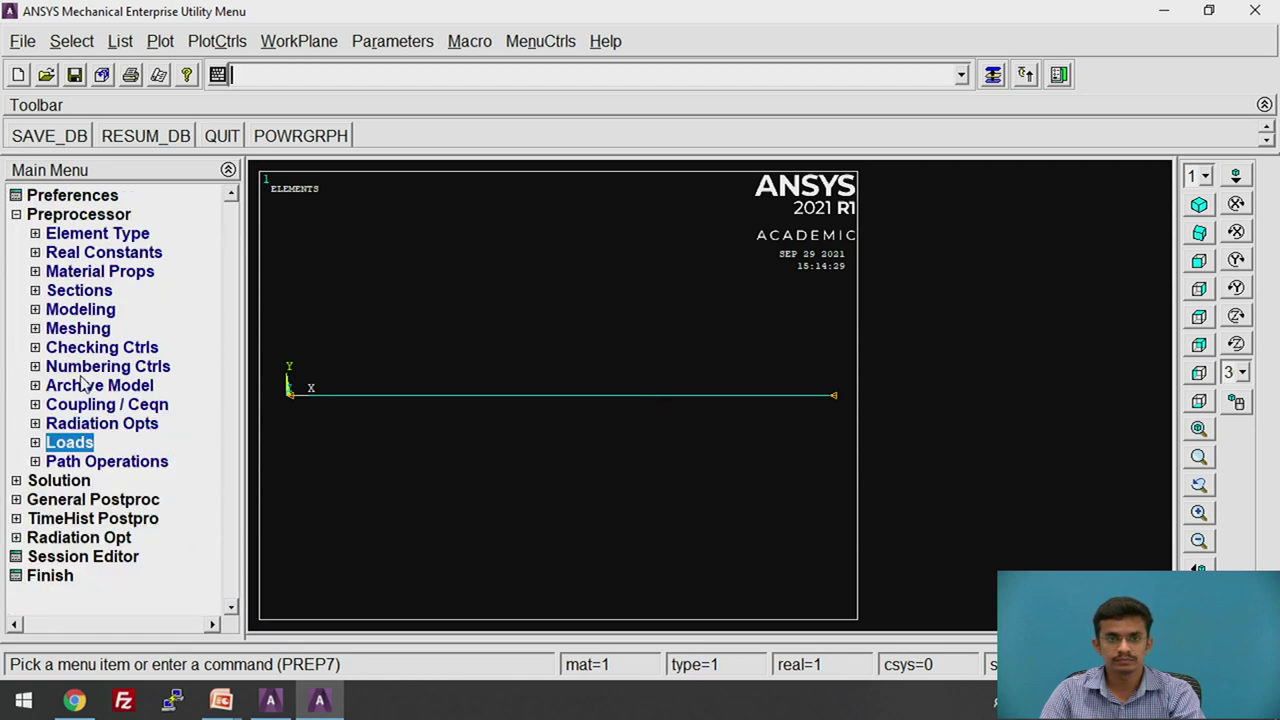
Step: Solve the current load step, then close the solution-done note and /STATUS listing
click(74, 482)
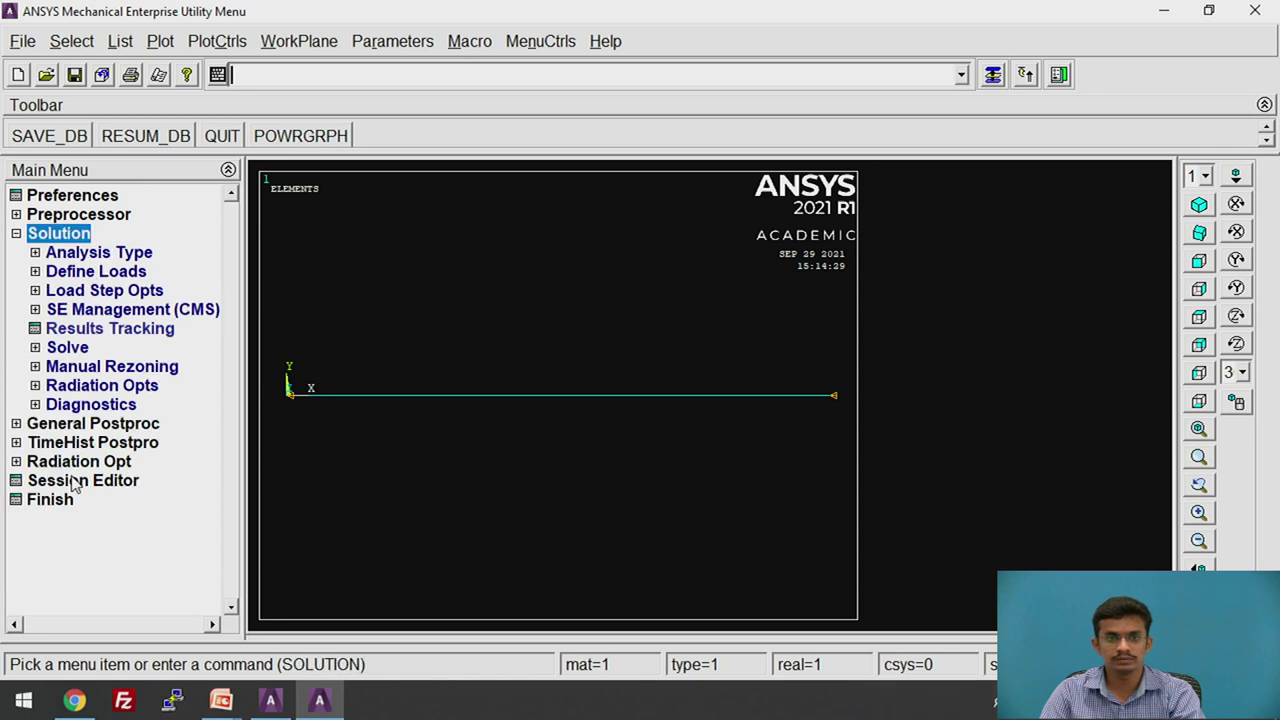
click(68, 347)
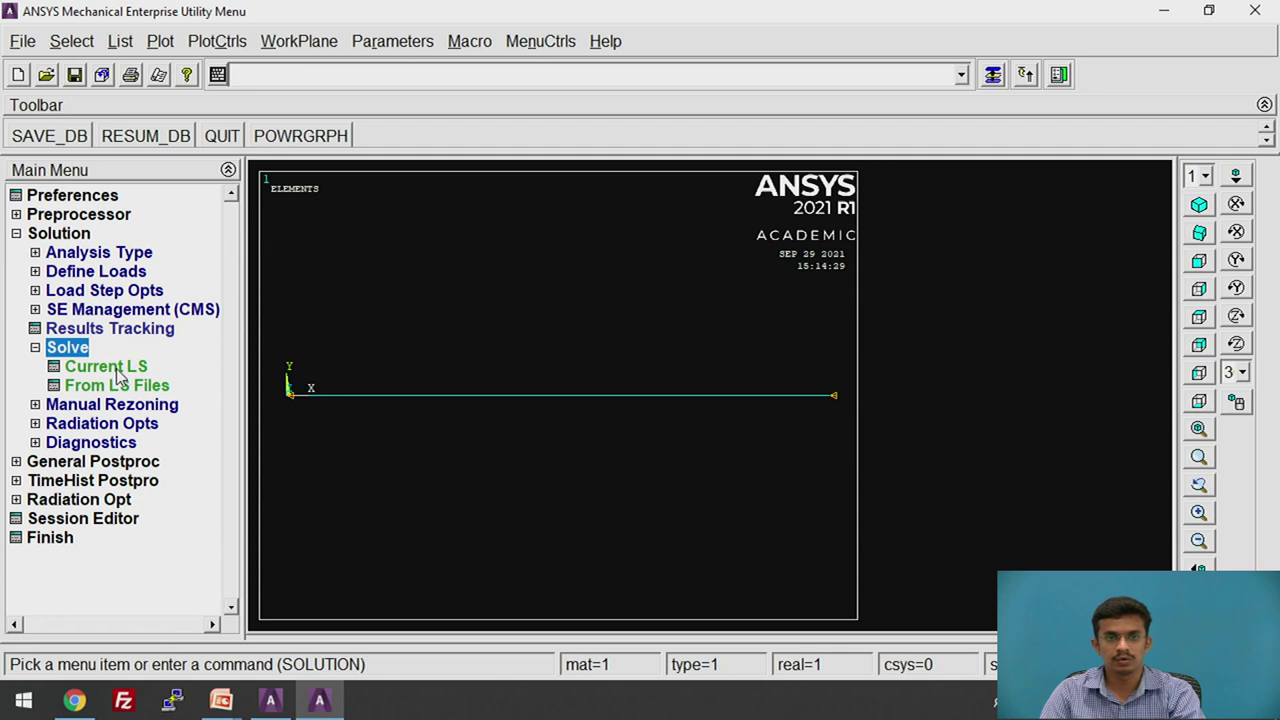
click(117, 368)
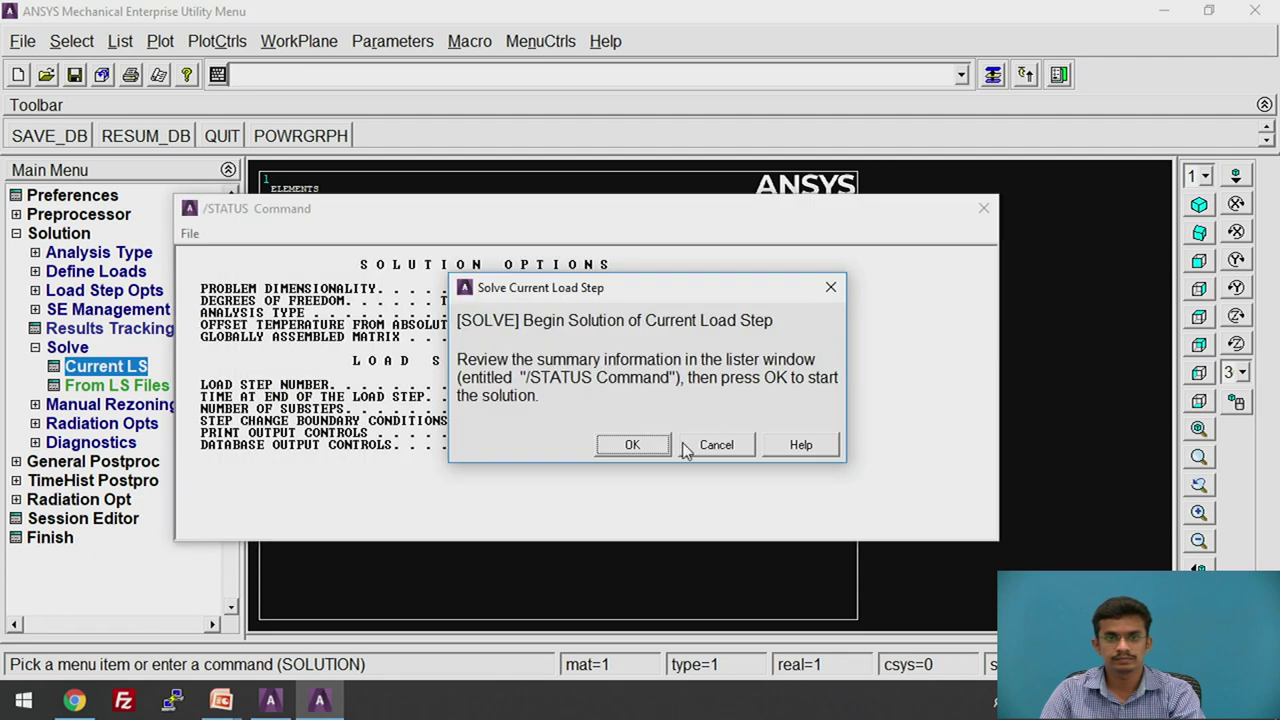
click(632, 448)
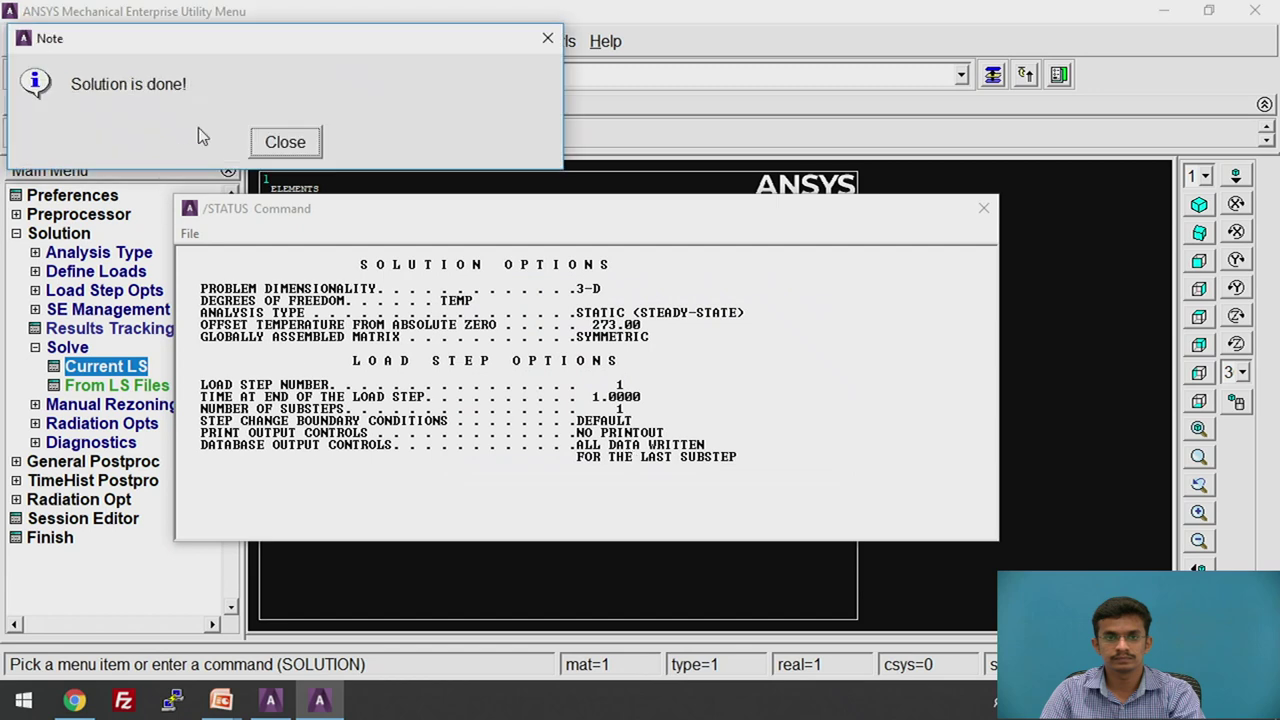
click(283, 143)
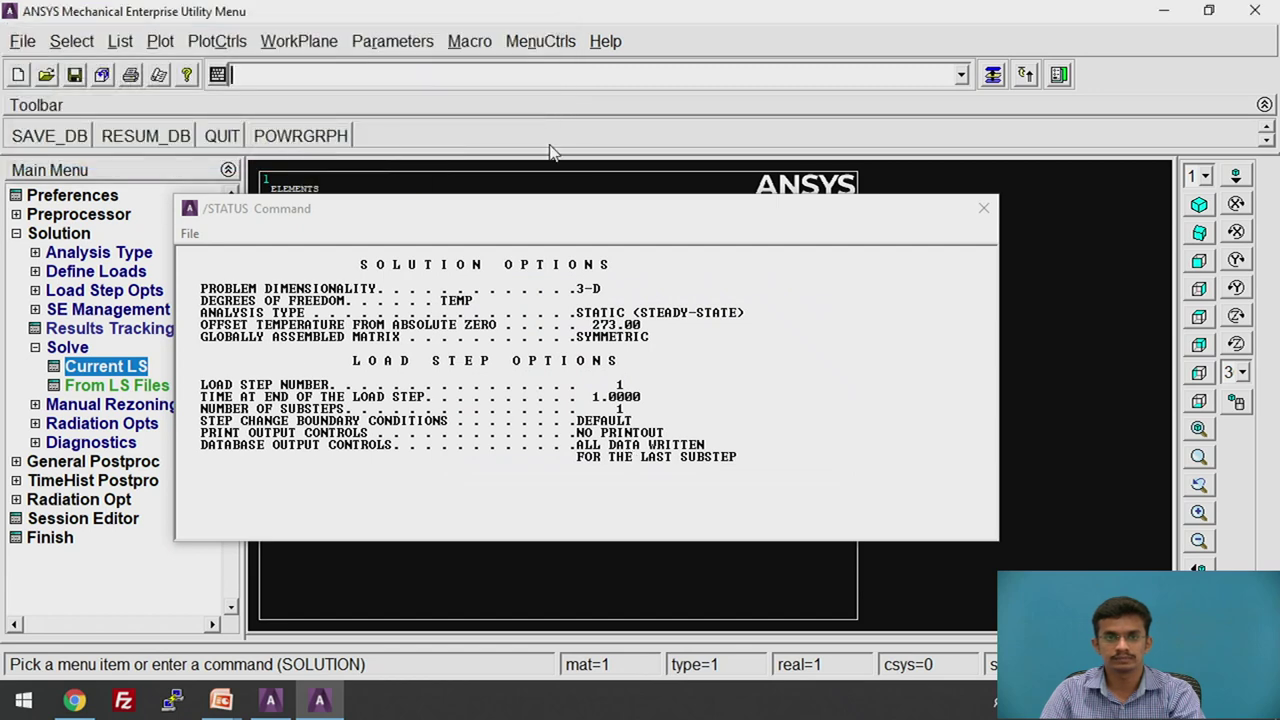
click(984, 208)
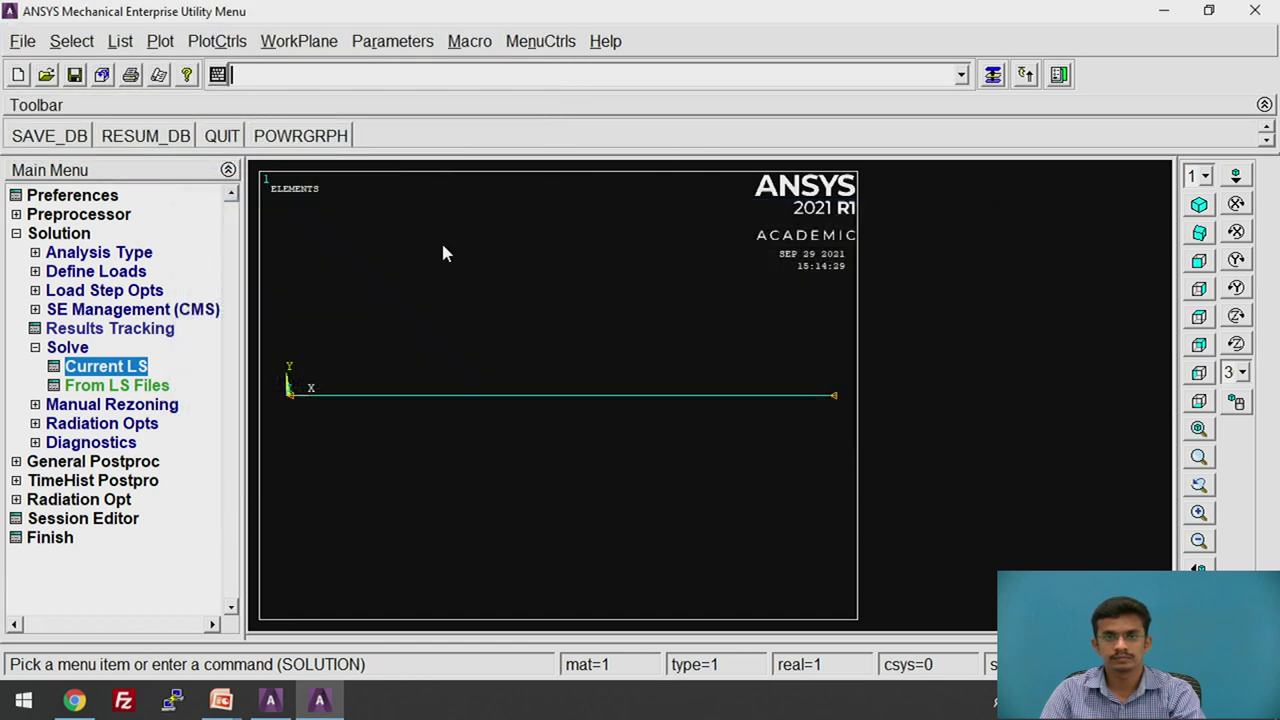
click(70, 352)
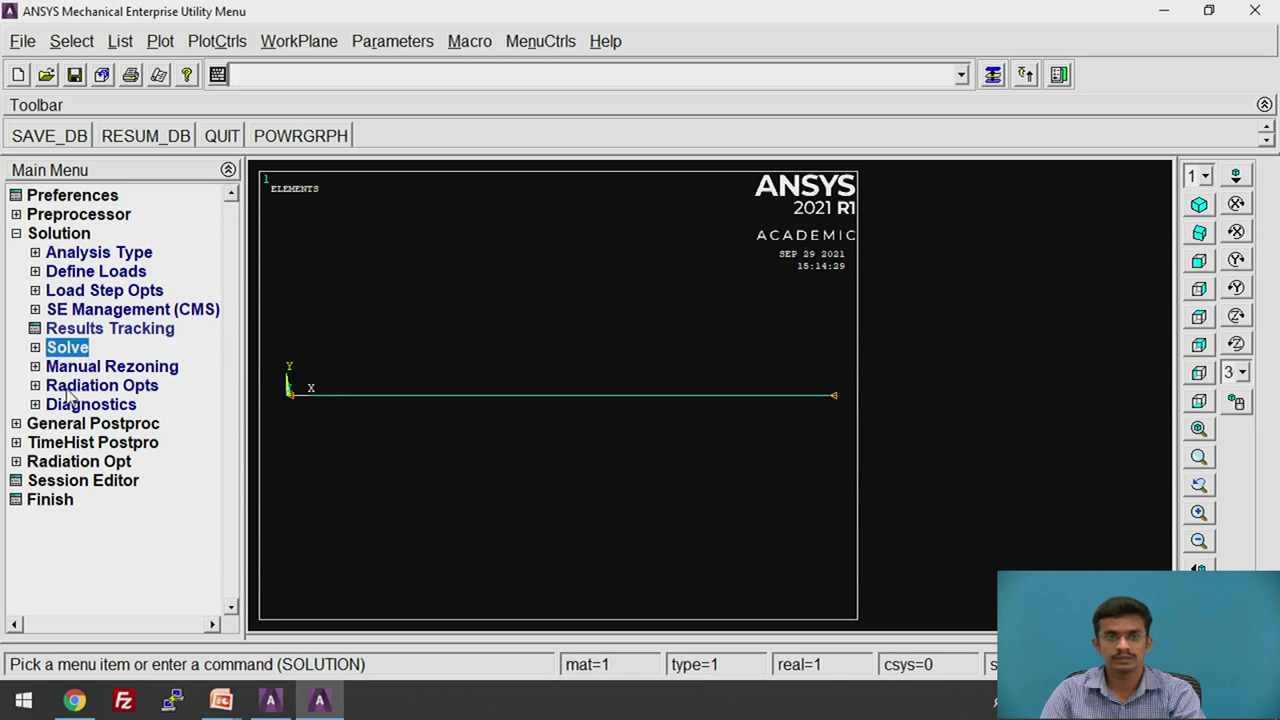
Step: List the nodal temperatures from the DOF solution in General Postproc
click(132, 425)
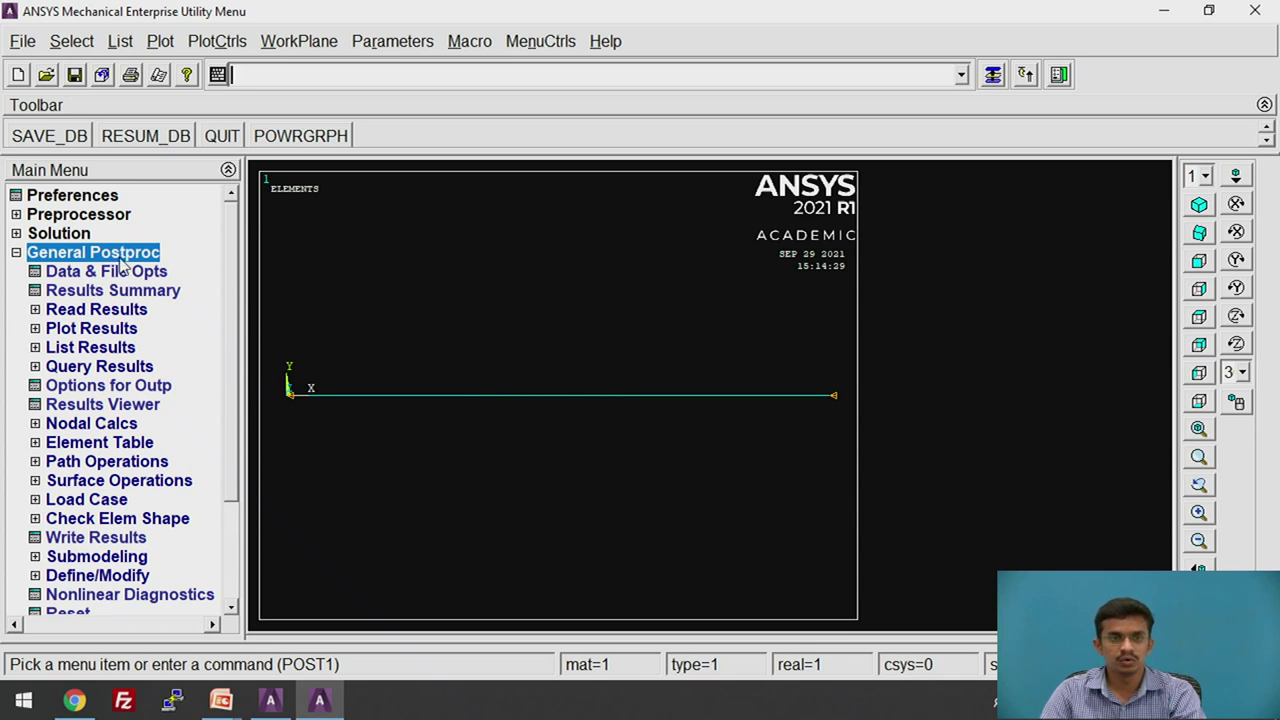
click(90, 349)
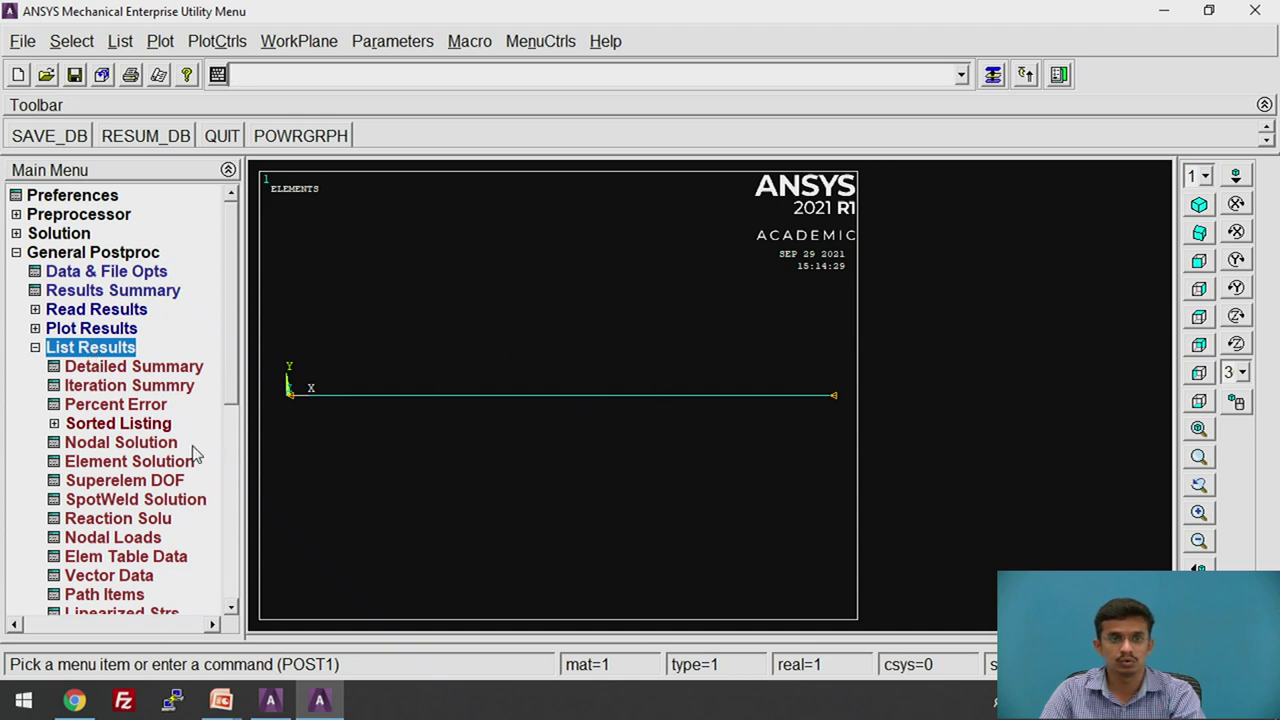
click(137, 446)
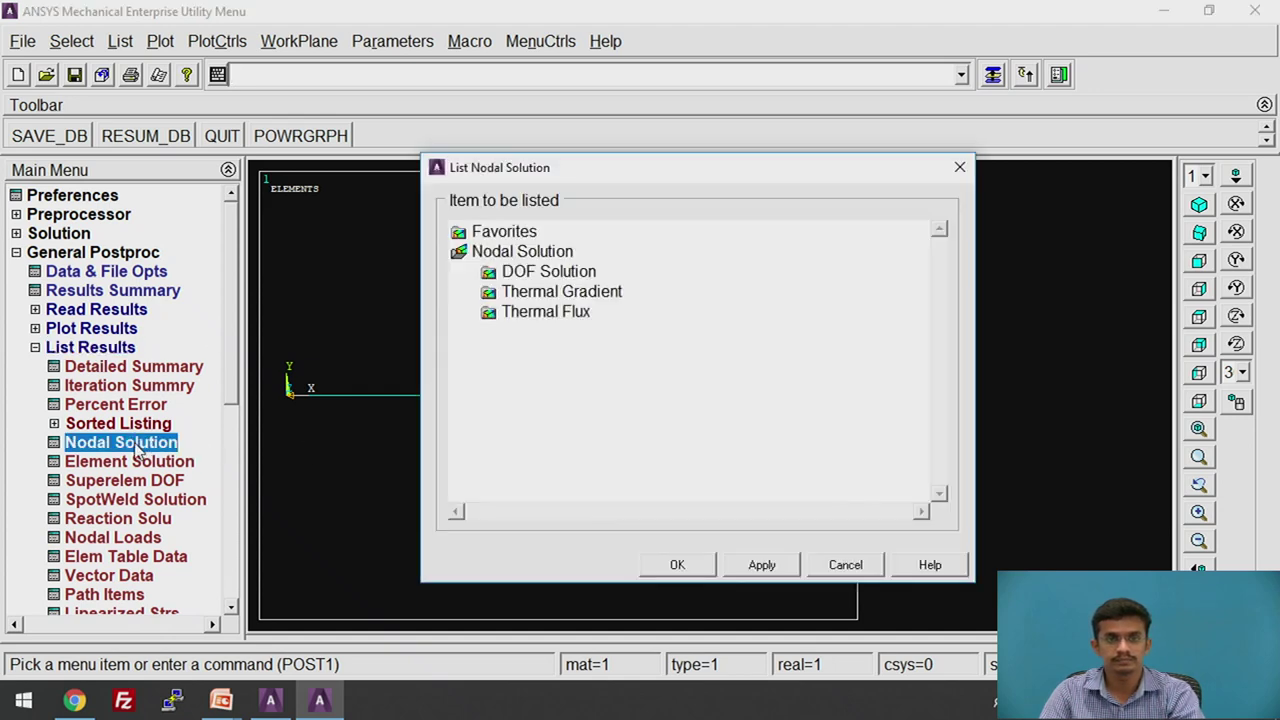
click(569, 279)
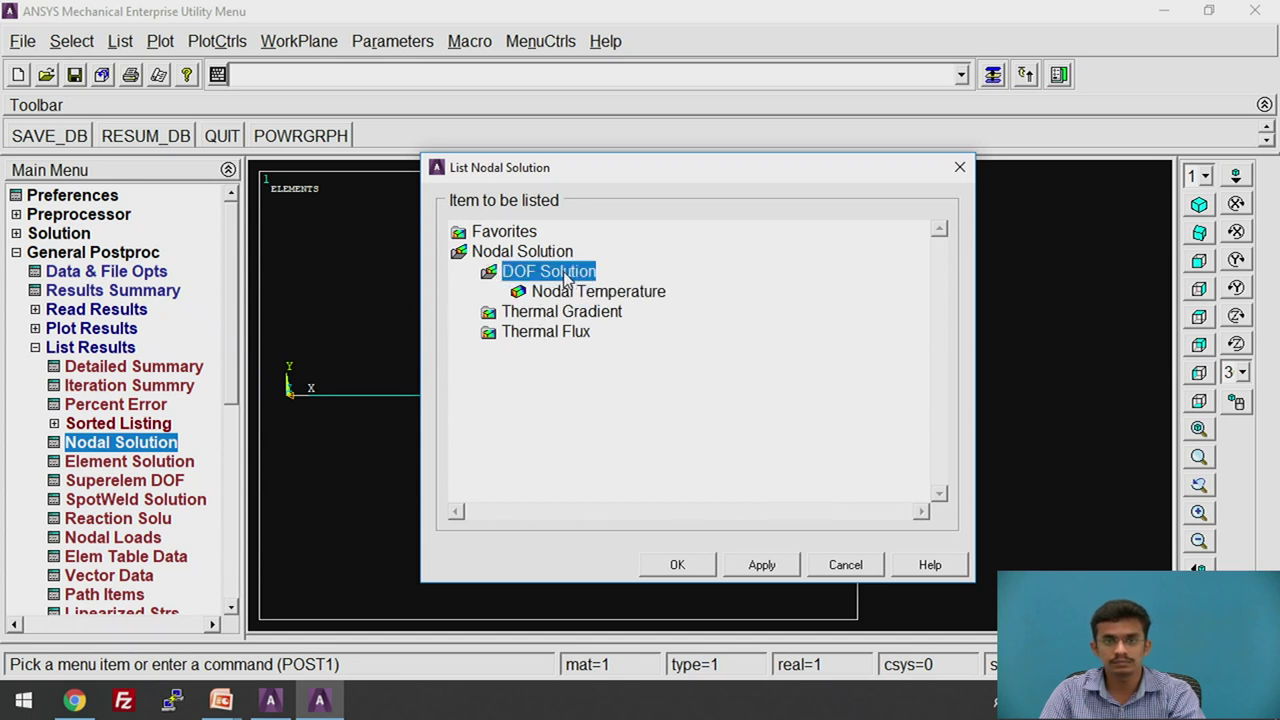
click(613, 293)
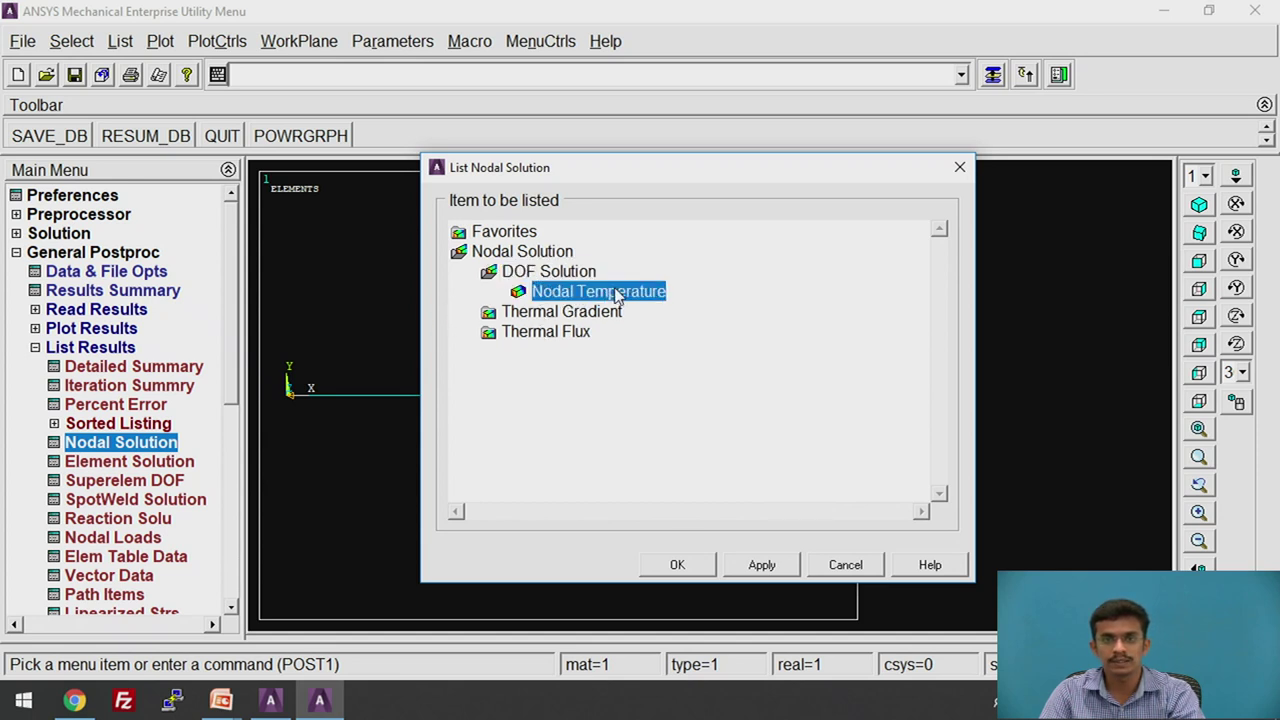
click(677, 566)
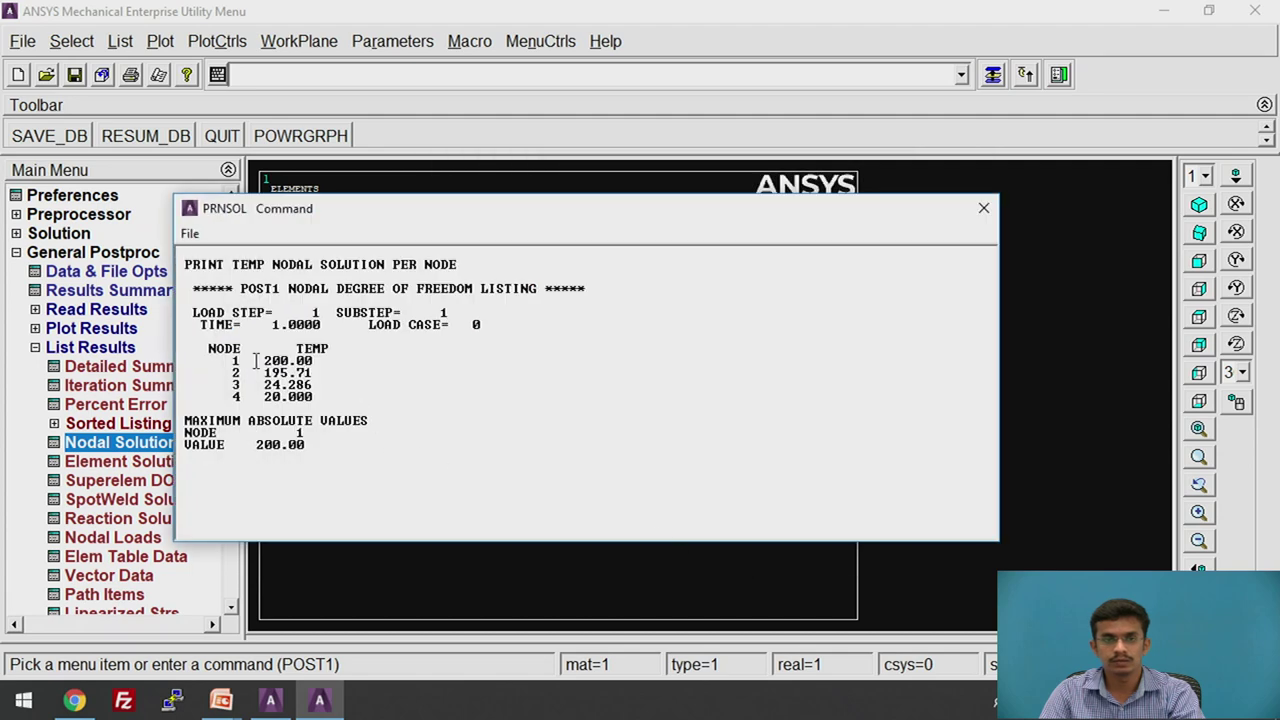
Step: Review node temperatures 200, 195.71, 24.286 and 20, then close the PRNSOL listing
drag(216, 361, 325, 366)
drag(226, 373, 322, 372)
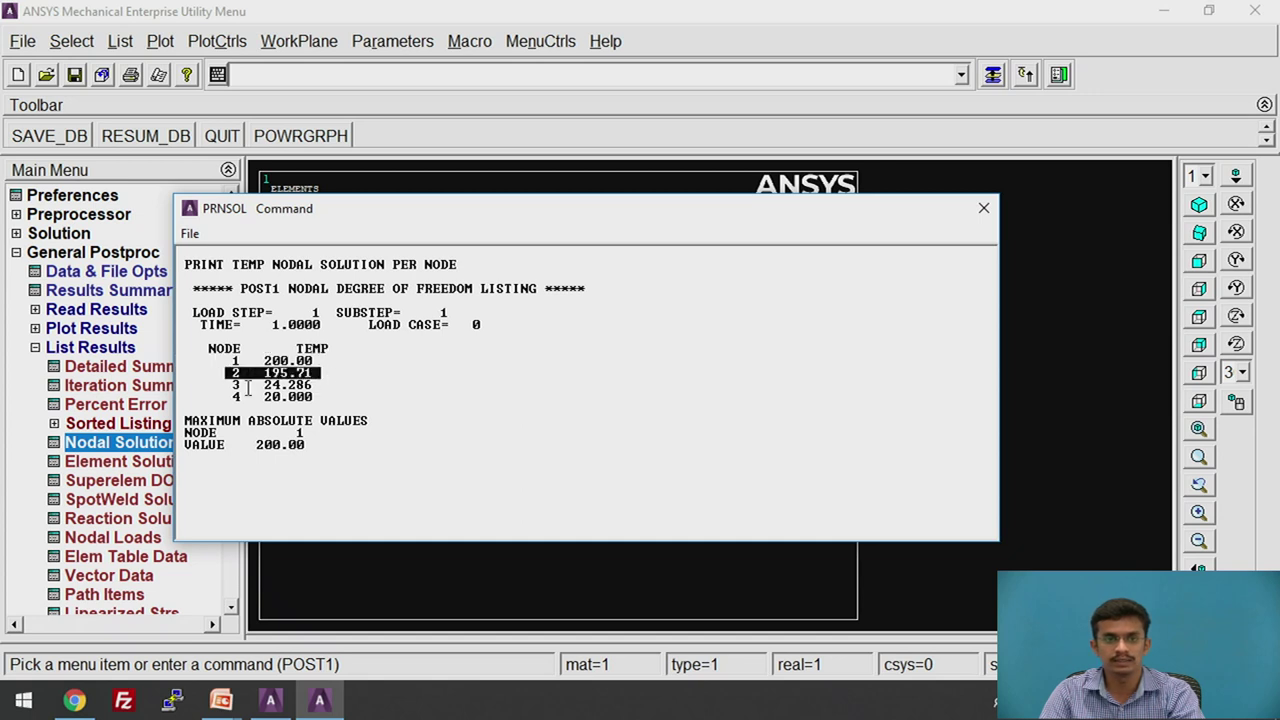
drag(232, 385, 324, 384)
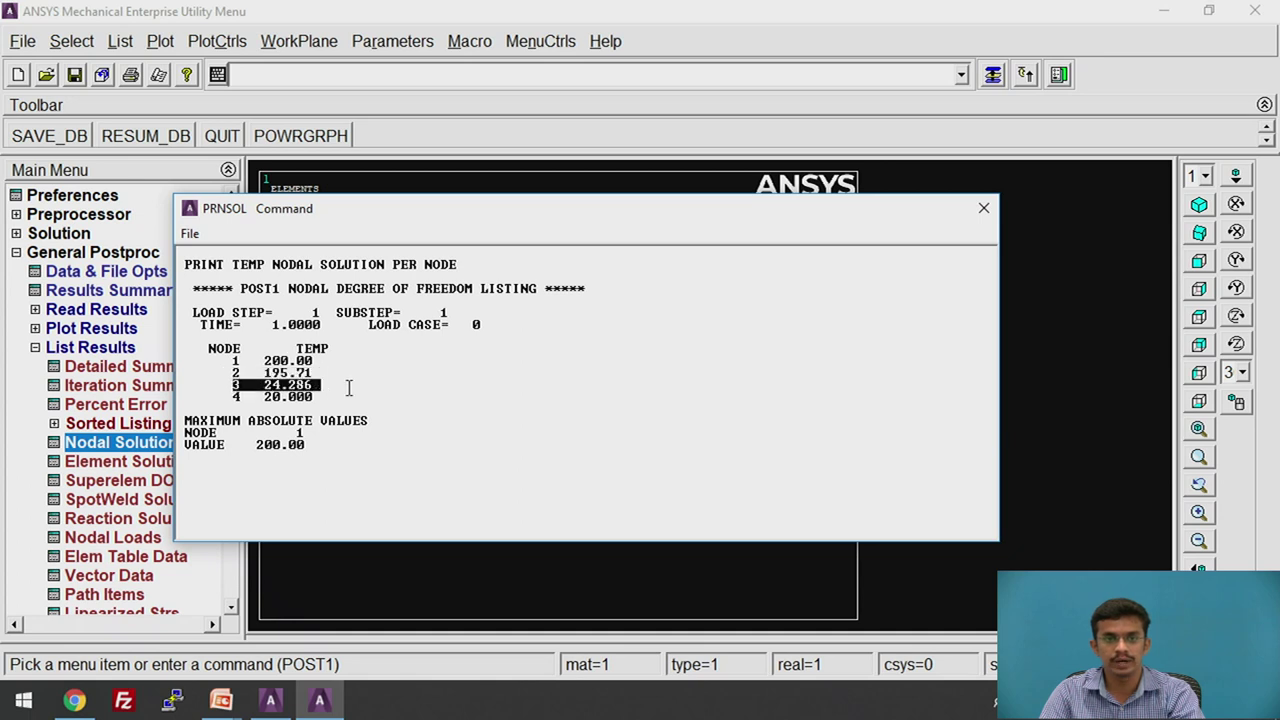
drag(237, 400, 322, 398)
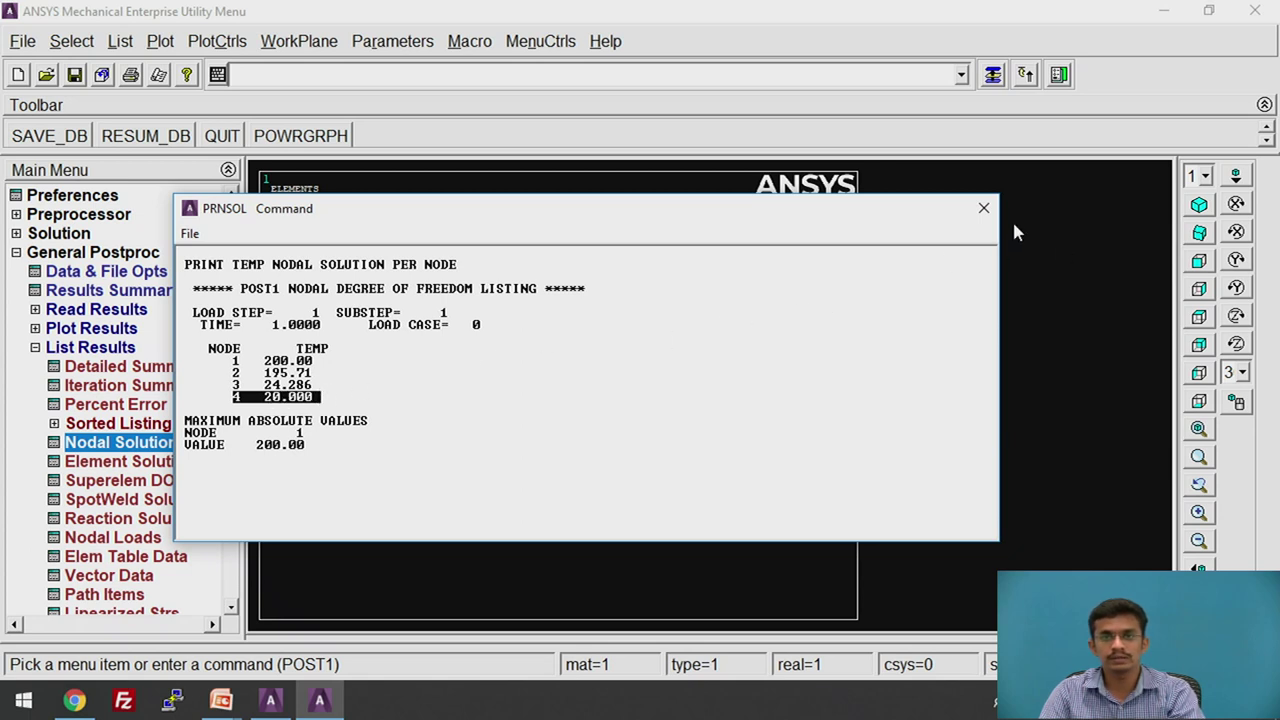
click(985, 210)
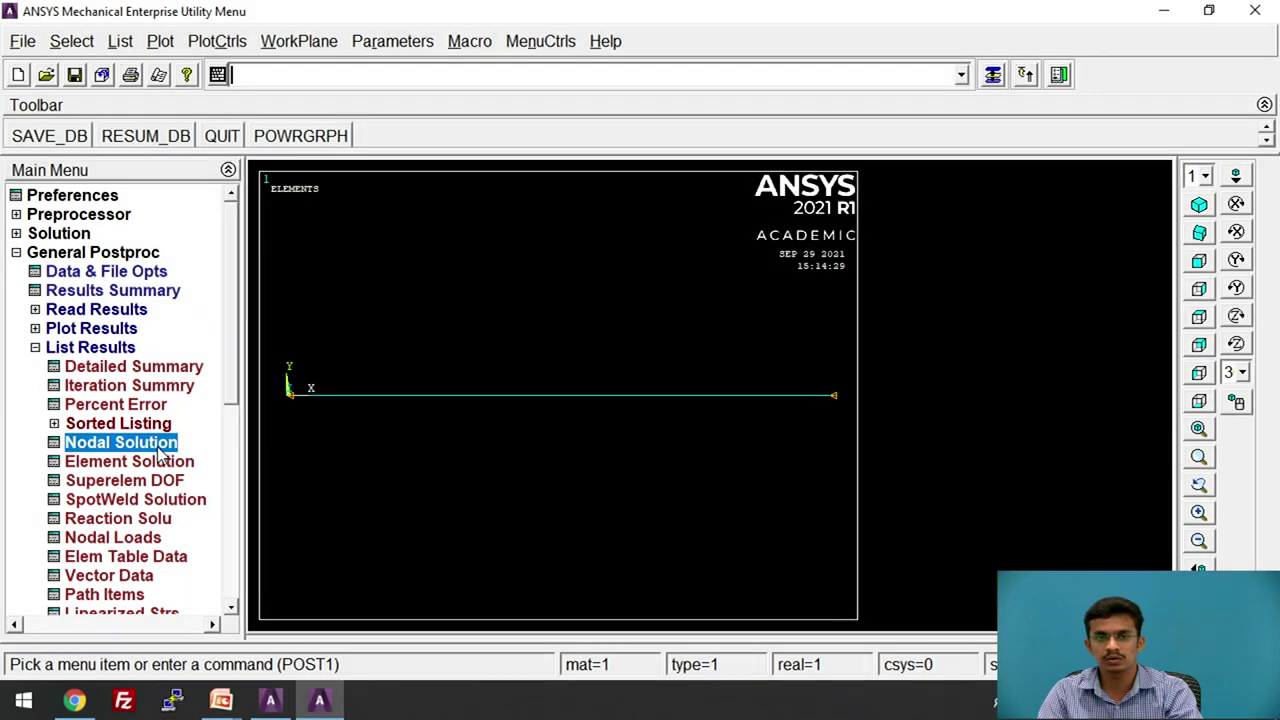
click(158, 450)
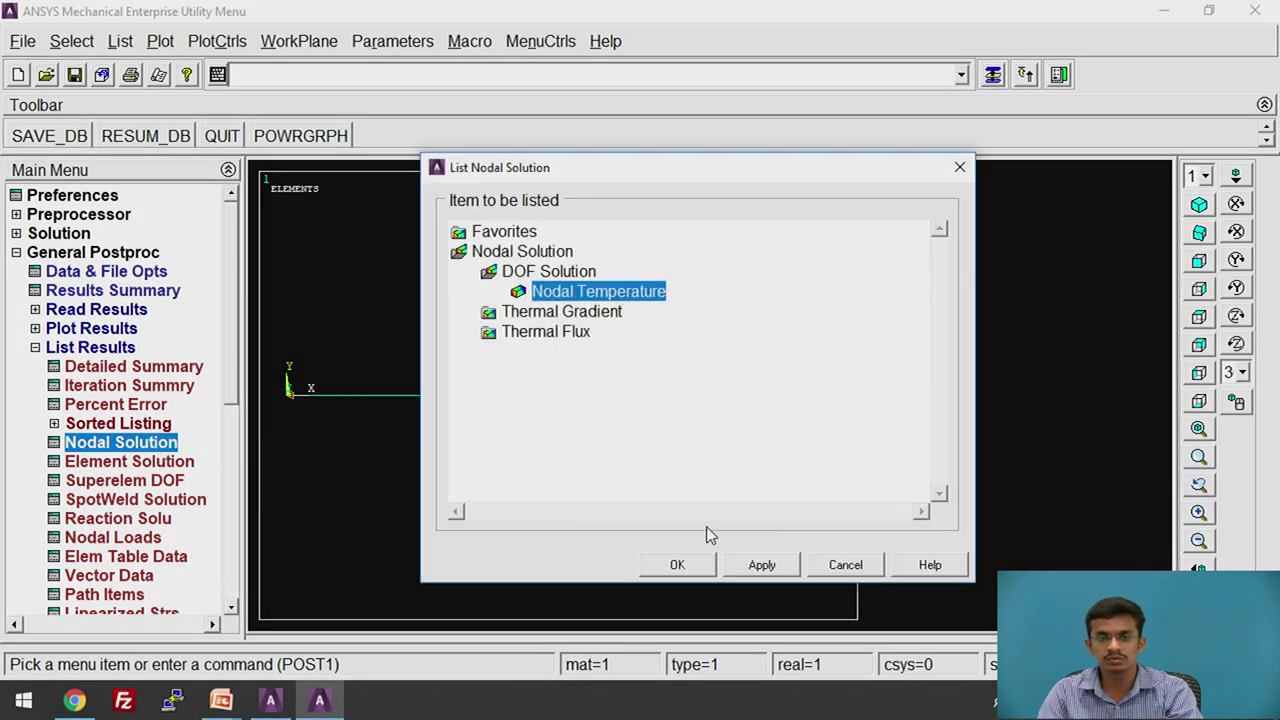
click(678, 565)
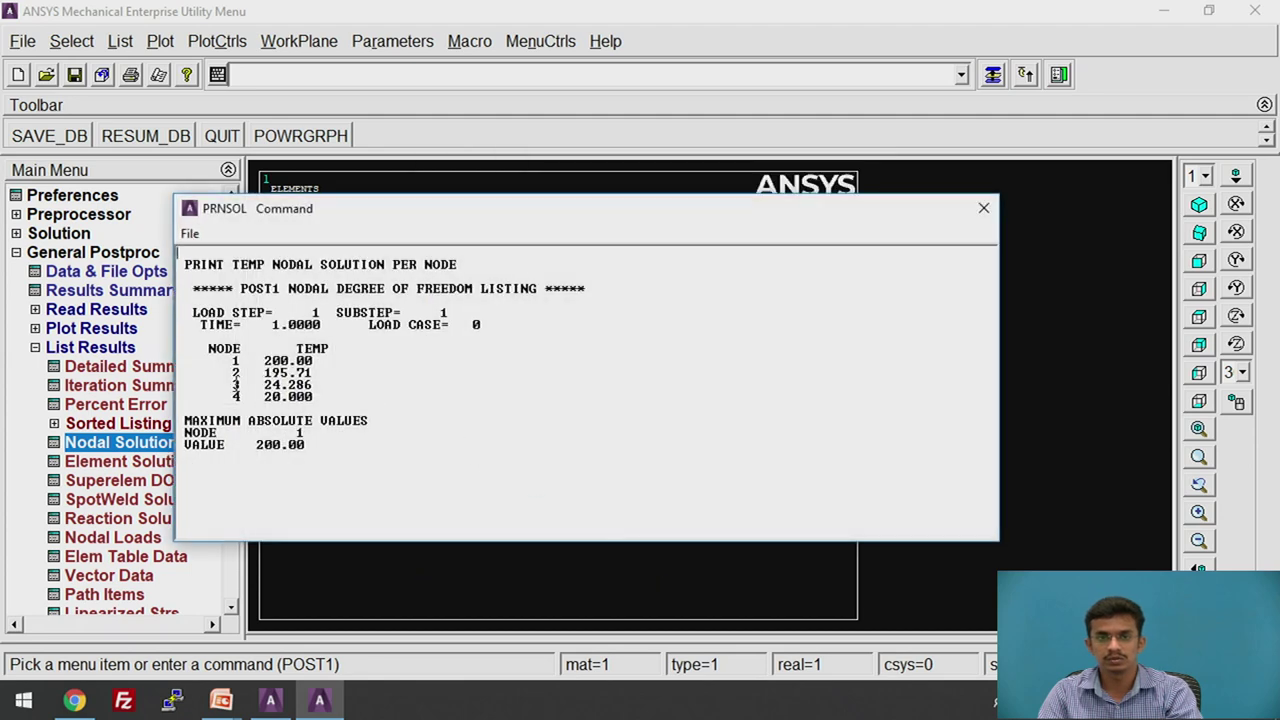
drag(226, 358, 333, 402)
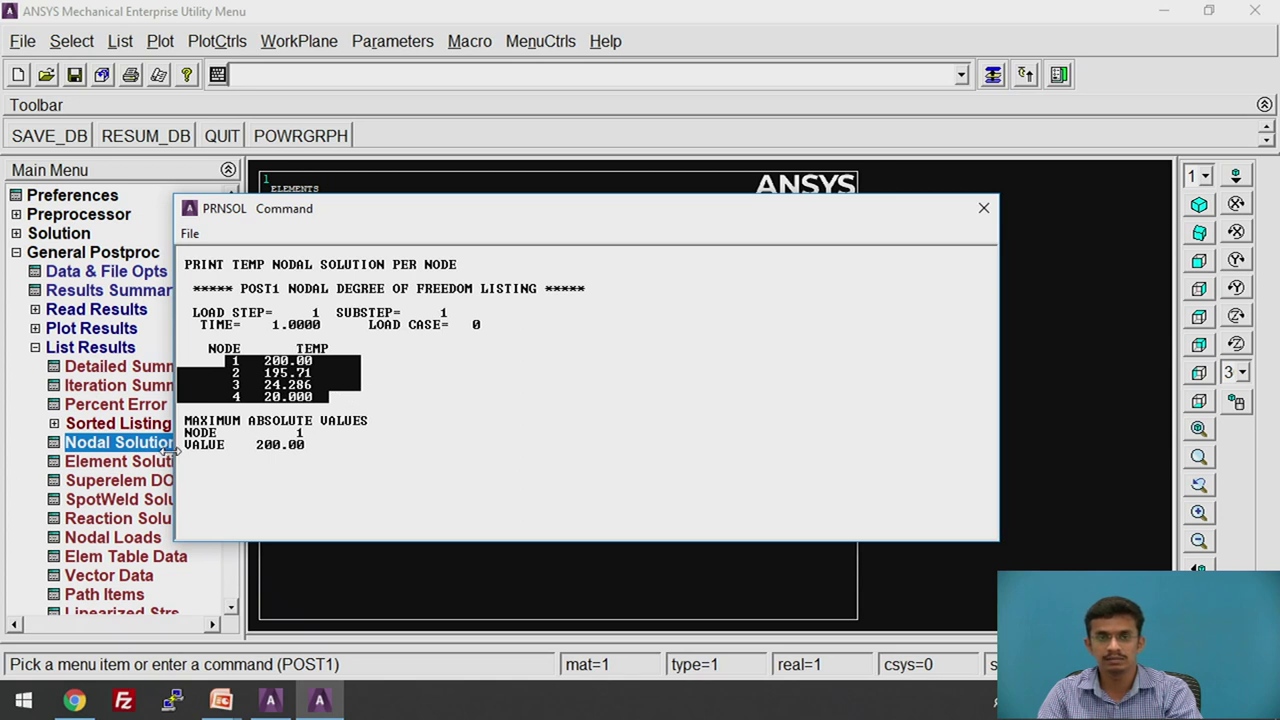
drag(186, 446, 312, 449)
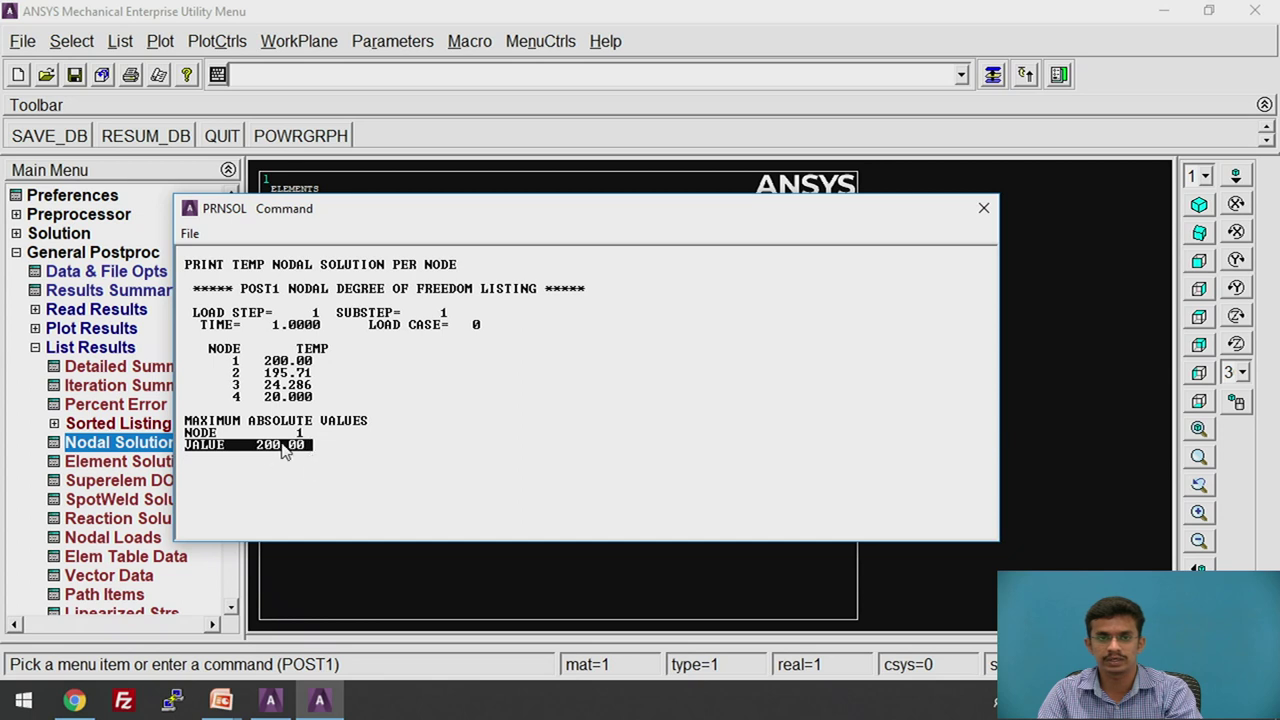
click(284, 446)
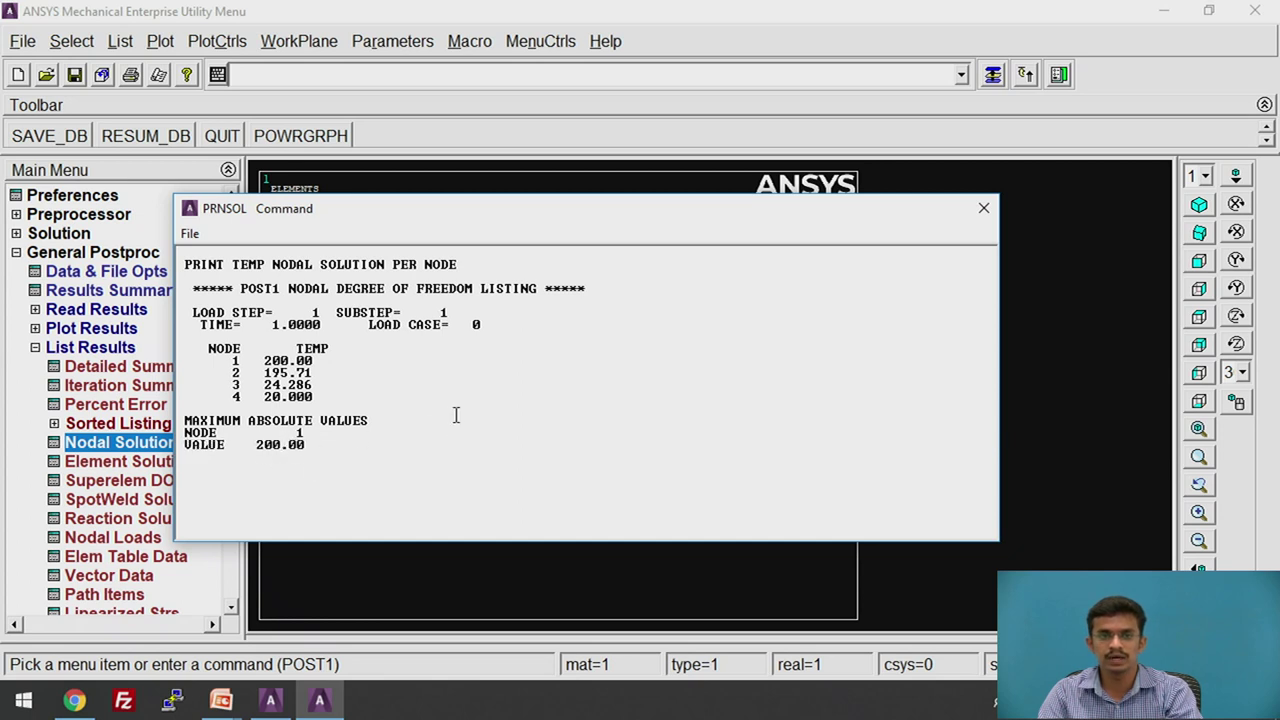
click(983, 210)
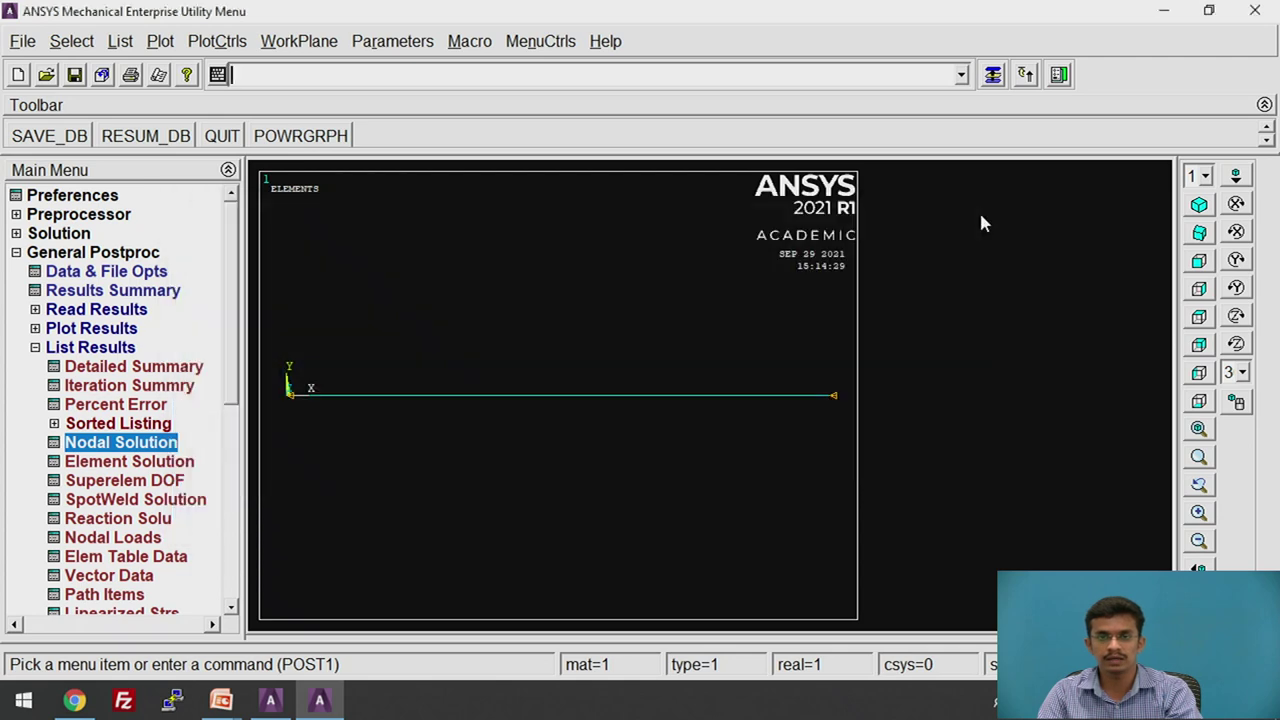